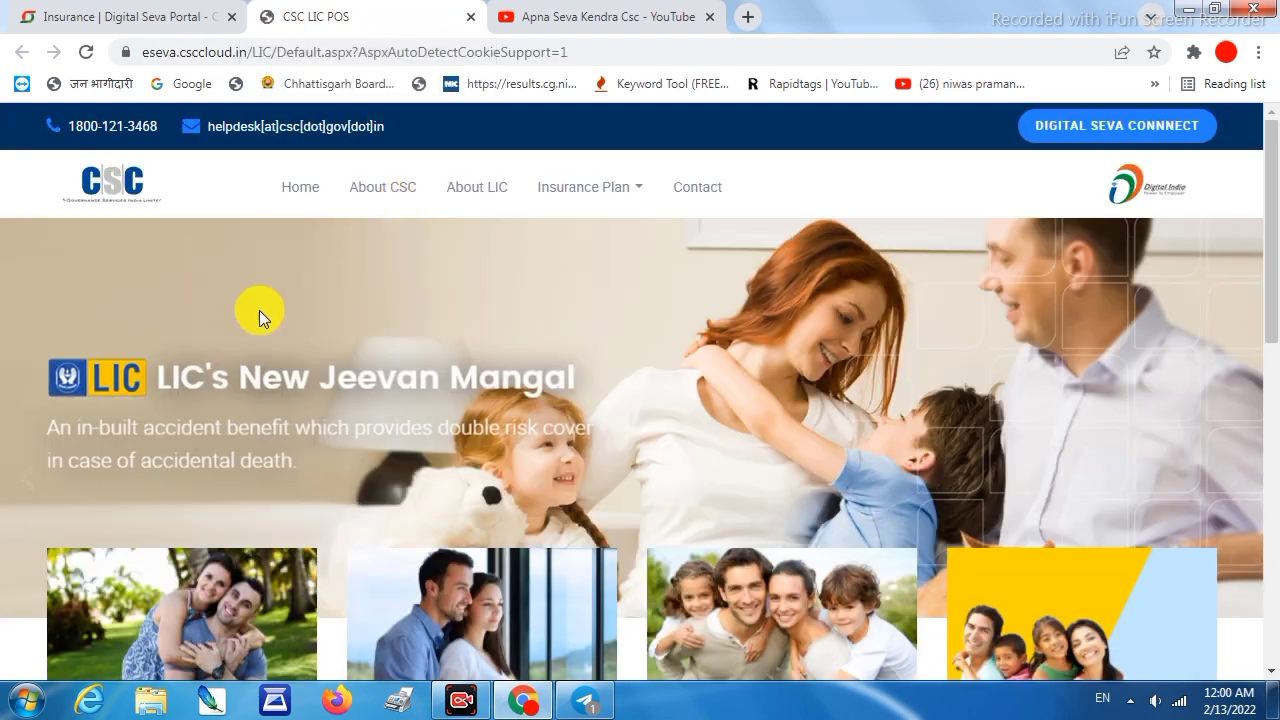
Log in through Digital Seva Connect and choose the LIC's New Bhagya Lakshmi plan
click(1106, 126)
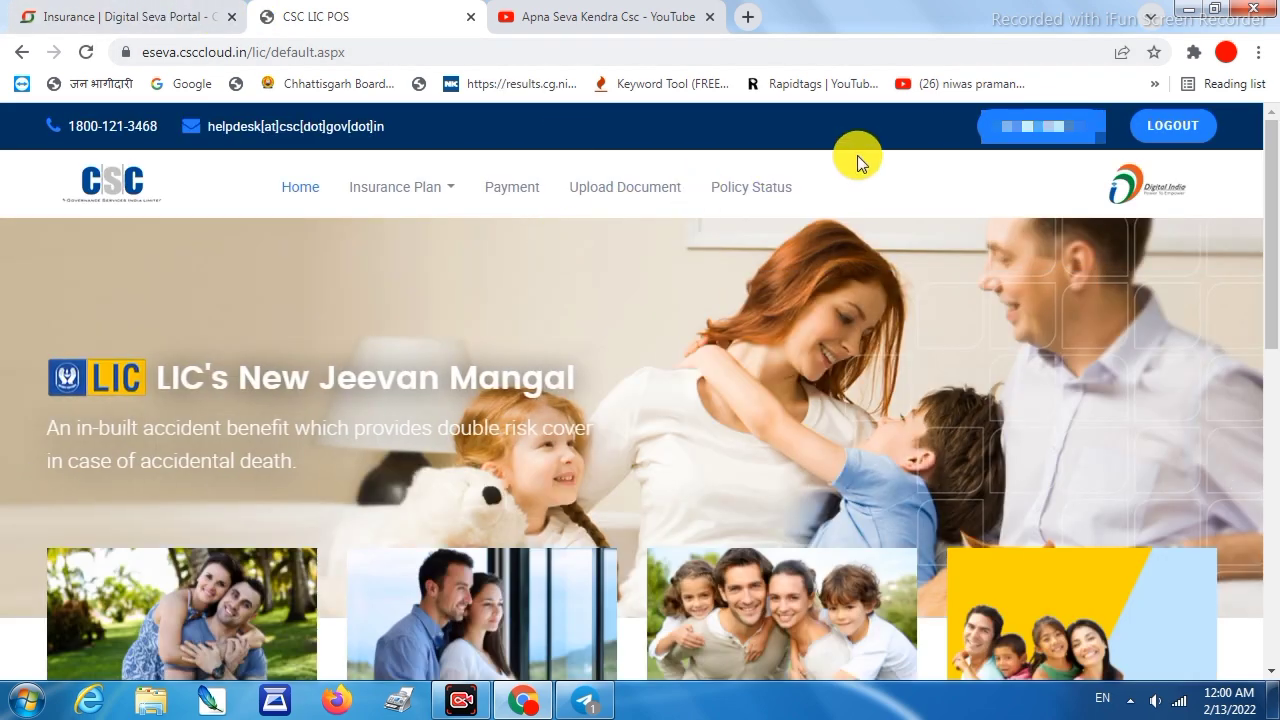
click(1171, 130)
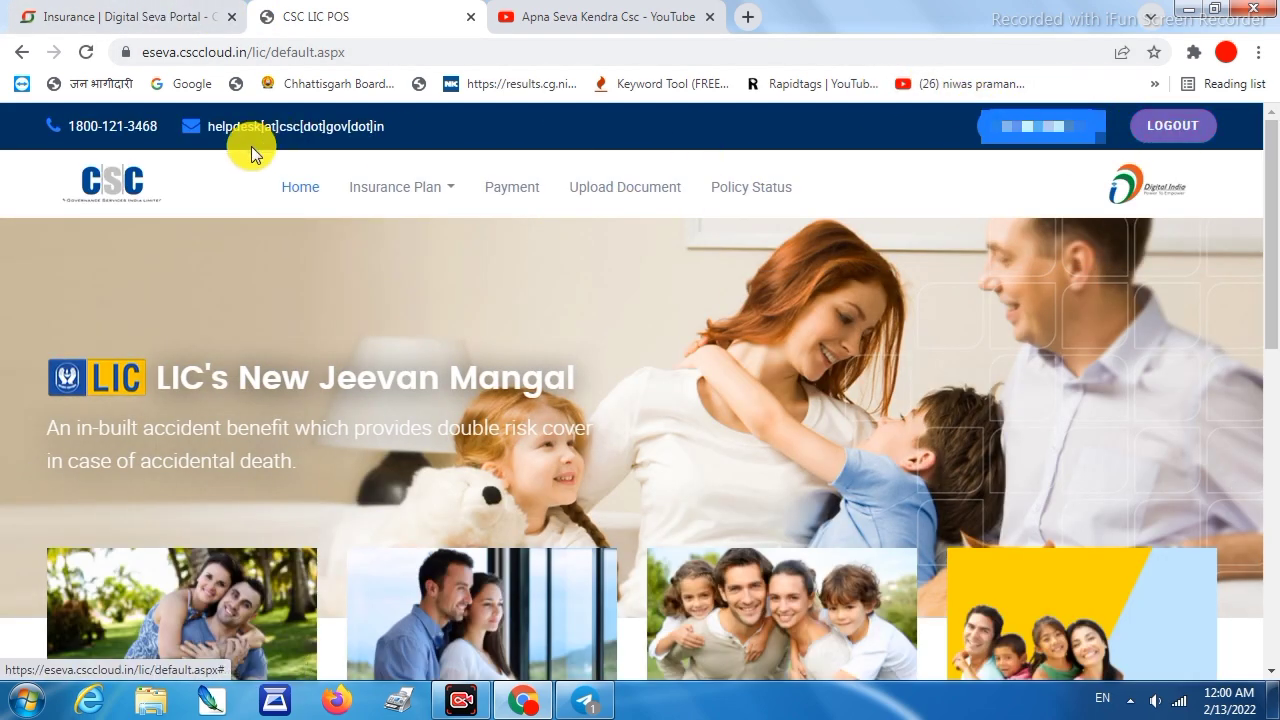
click(423, 187)
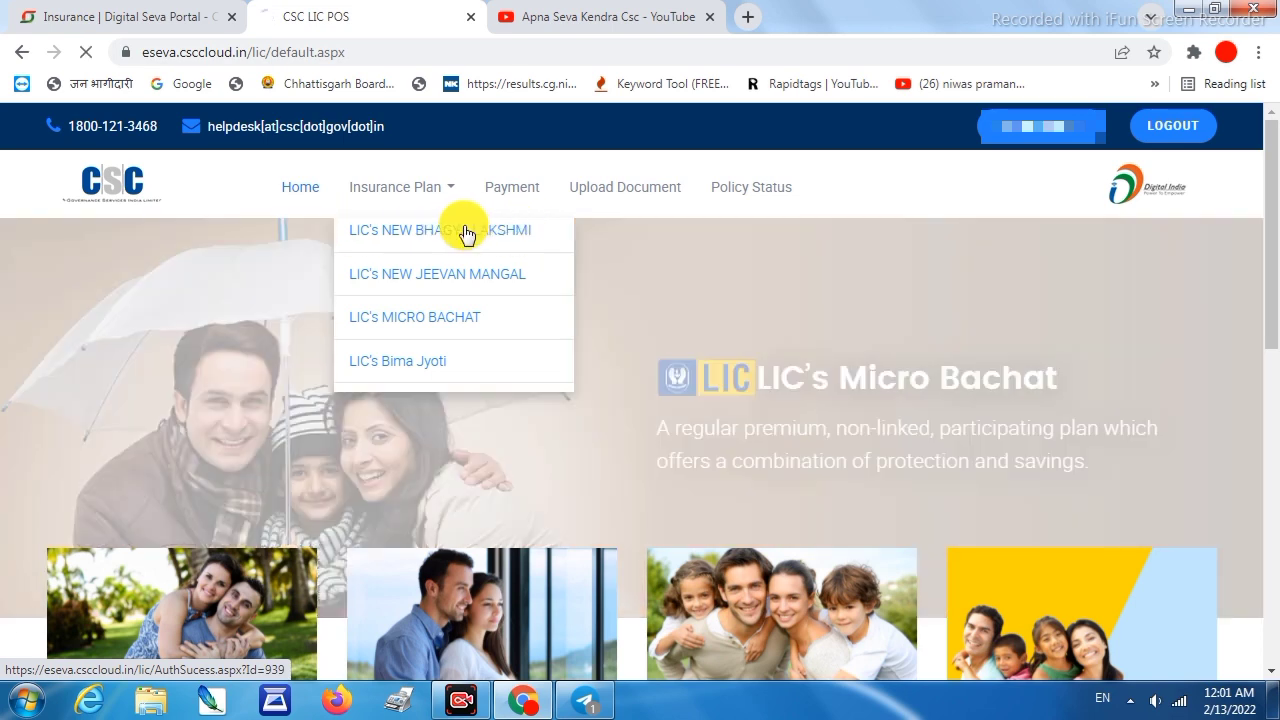
click(462, 230)
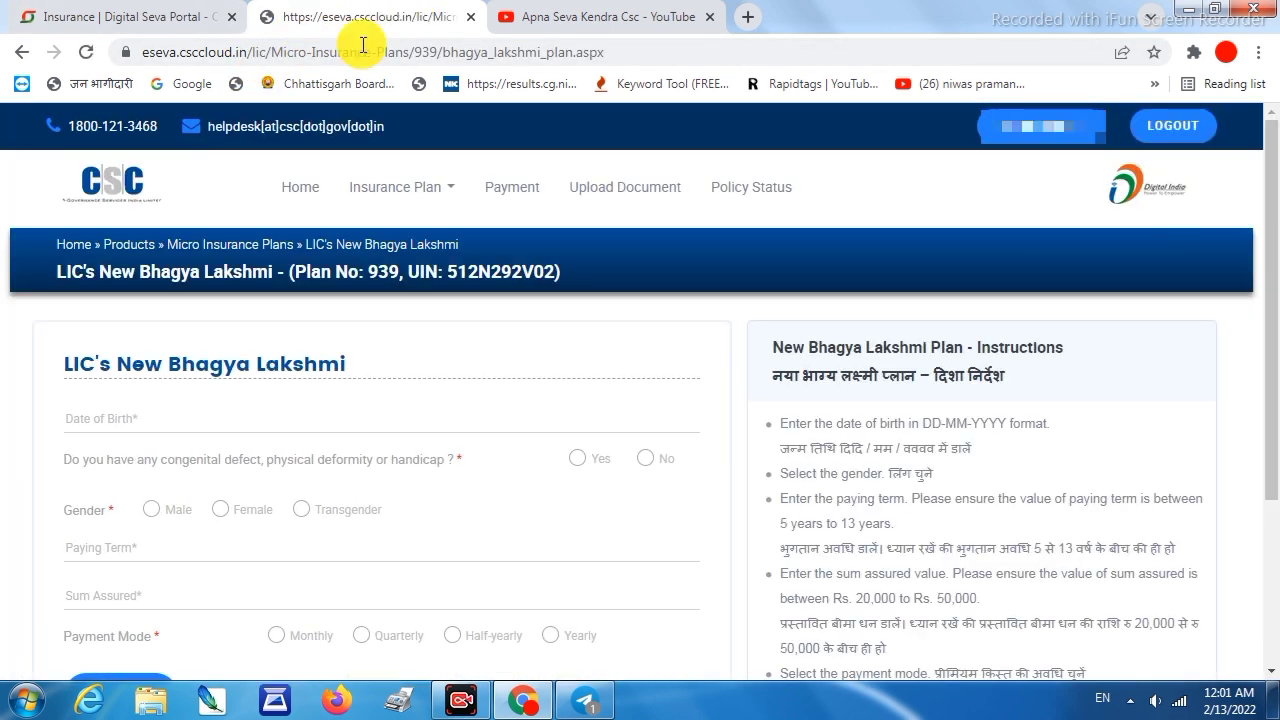
scroll(540, 268, down, 2)
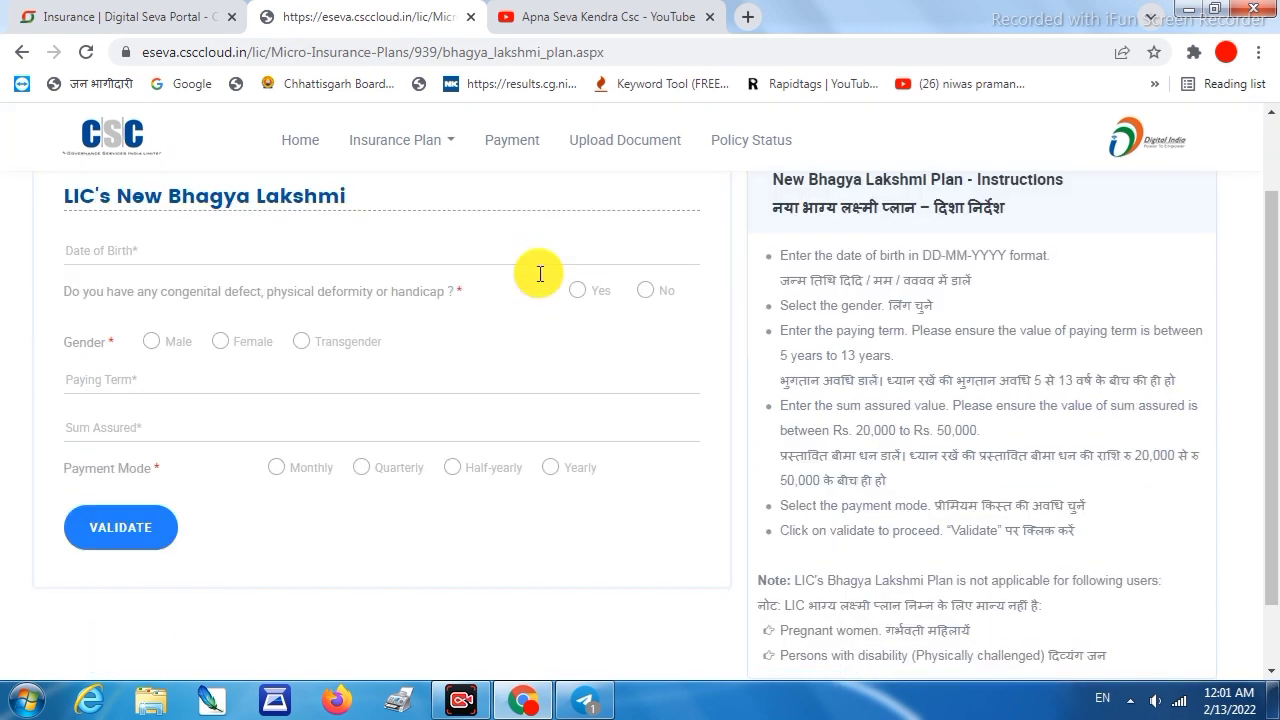
click(130, 248)
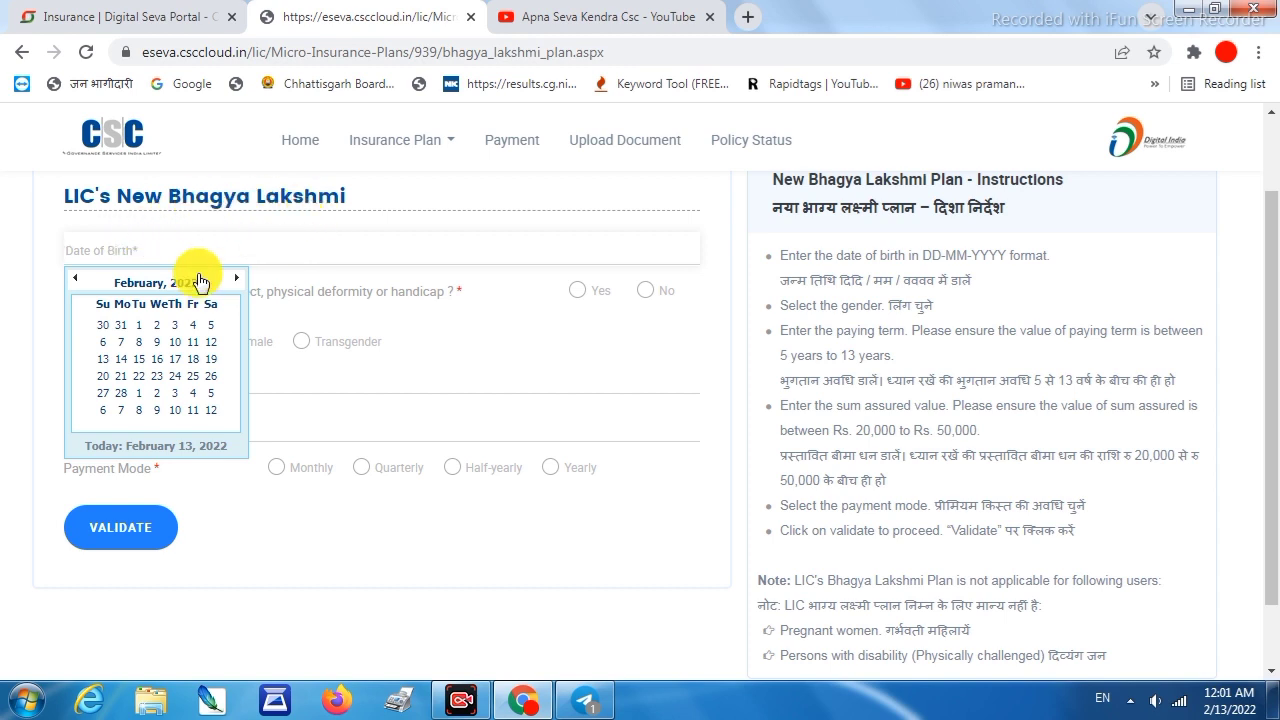
click(170, 282)
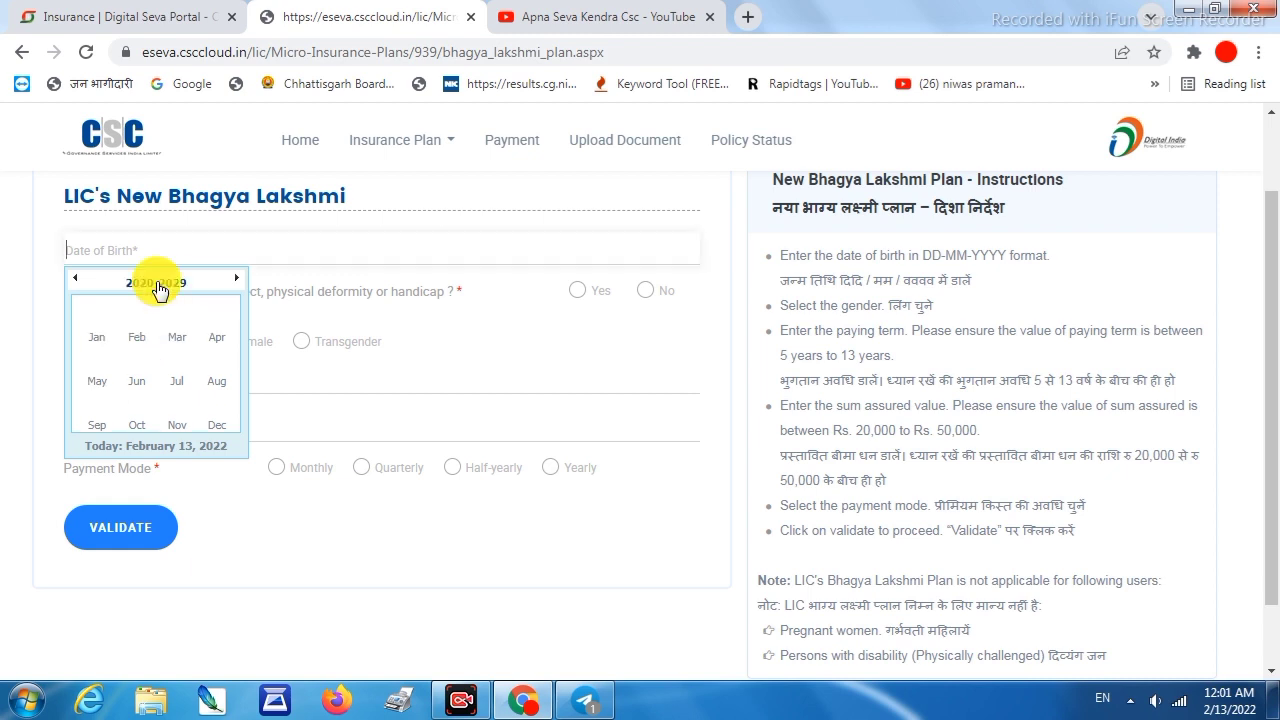
click(156, 282)
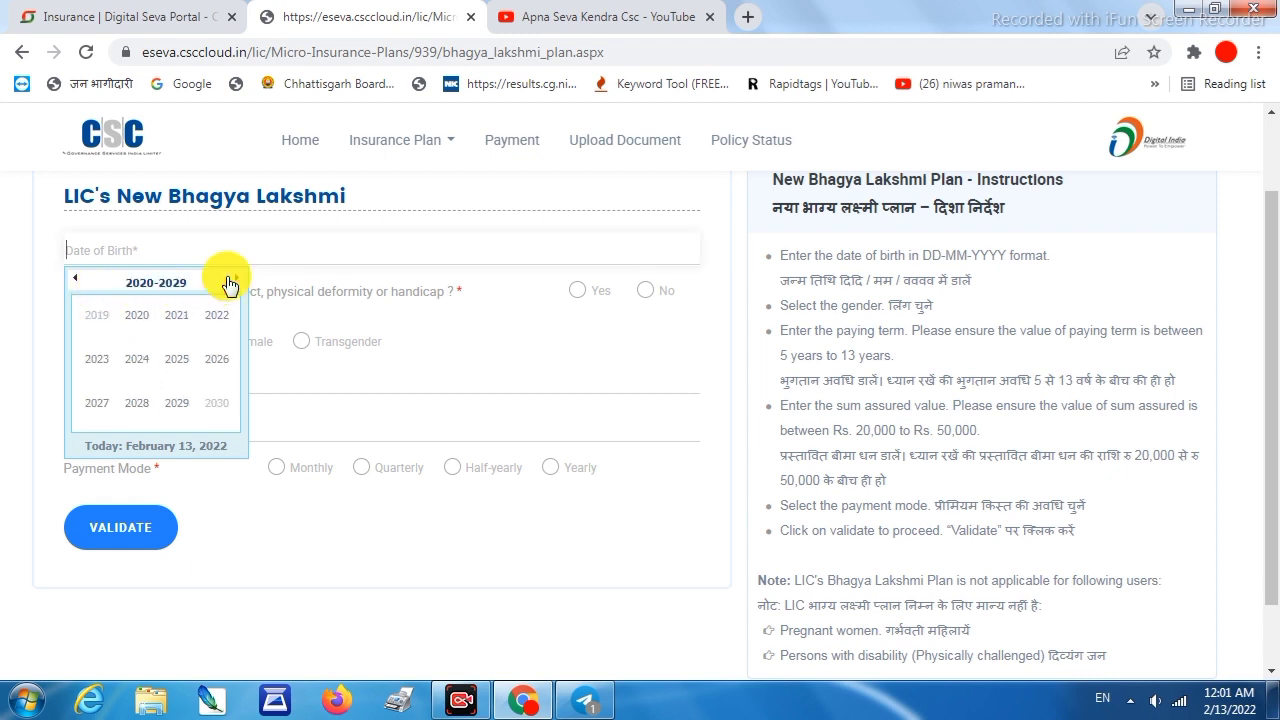
click(77, 278)
click(78, 278)
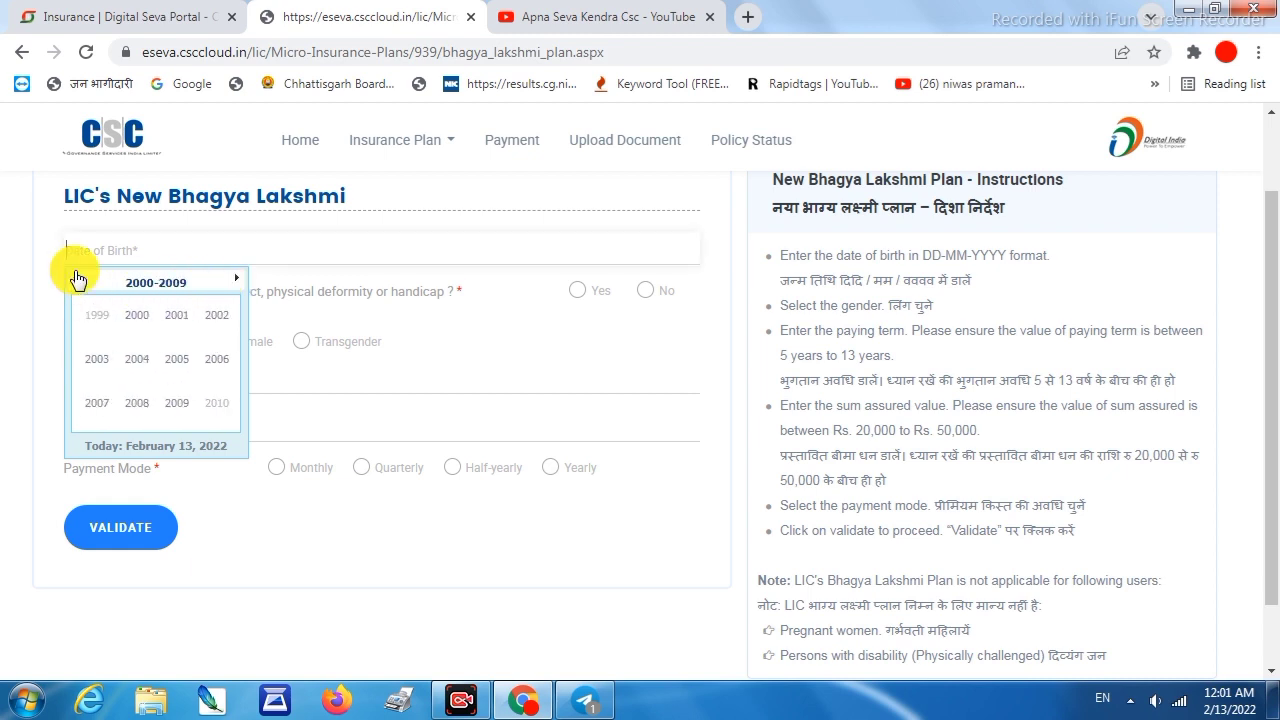
click(214, 314)
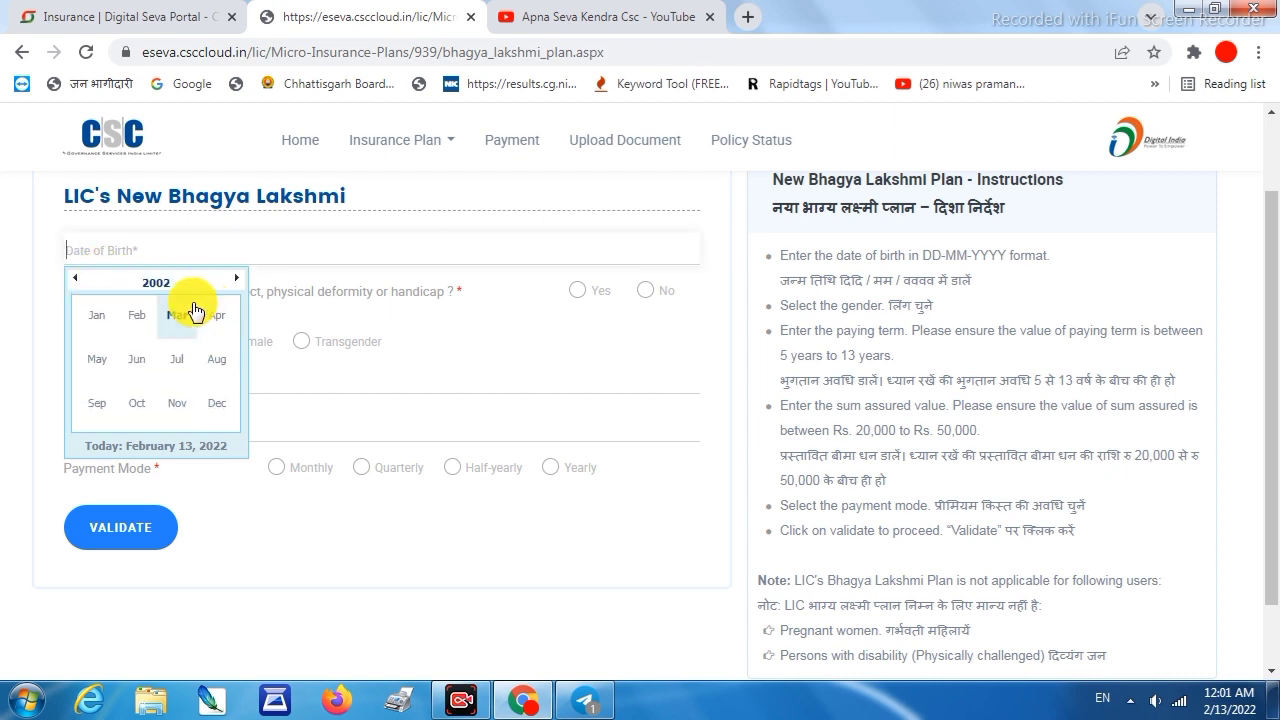
click(184, 320)
click(180, 327)
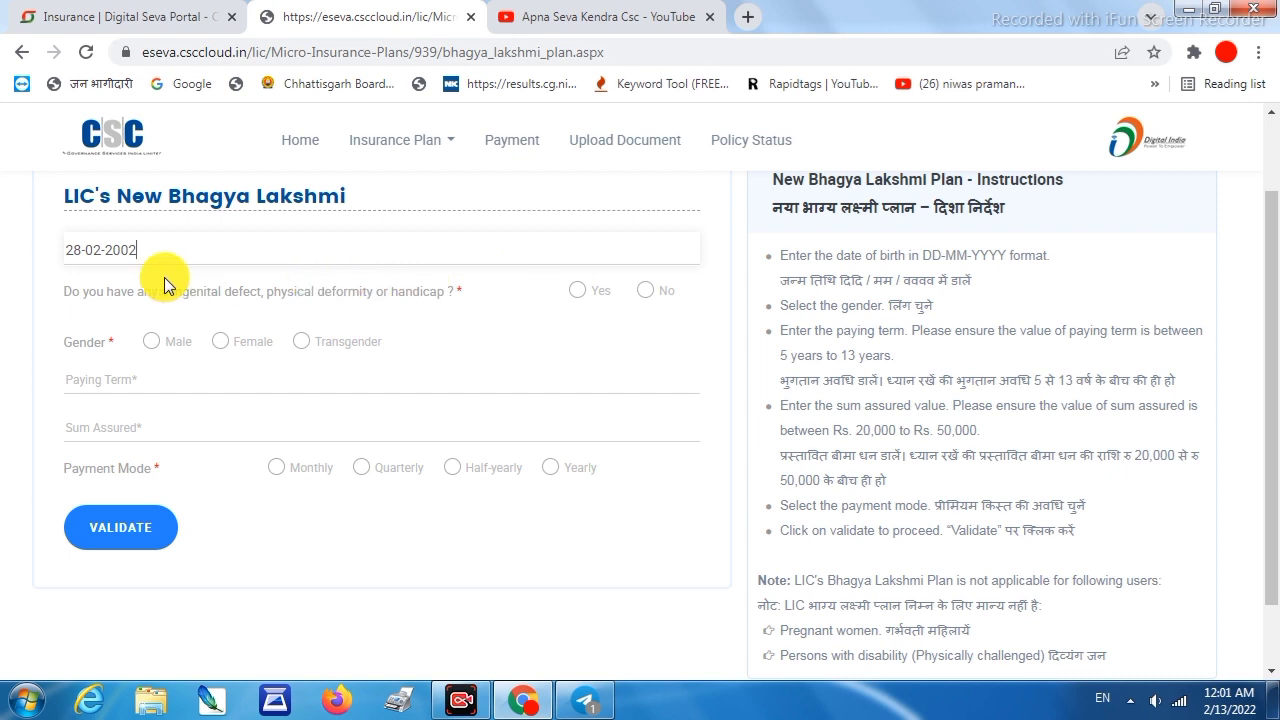
Answer No to congenital defect, set gender Male and enter paying term 10
click(642, 292)
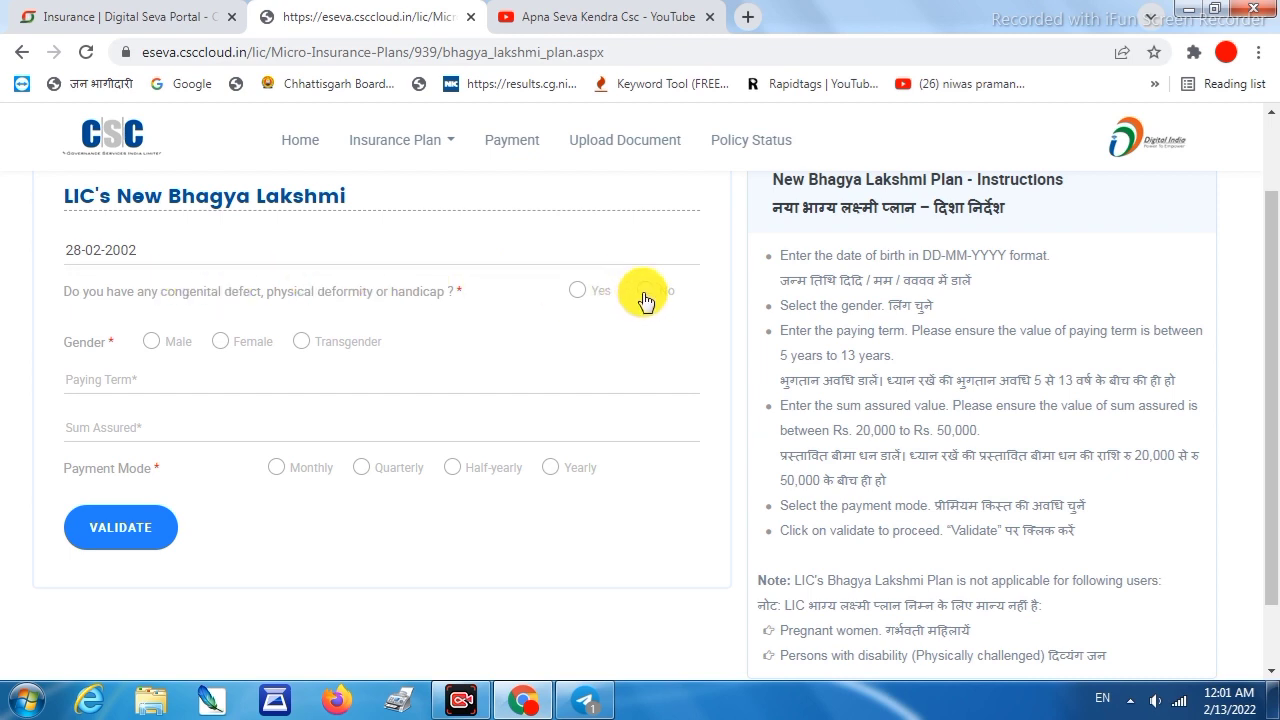
click(152, 343)
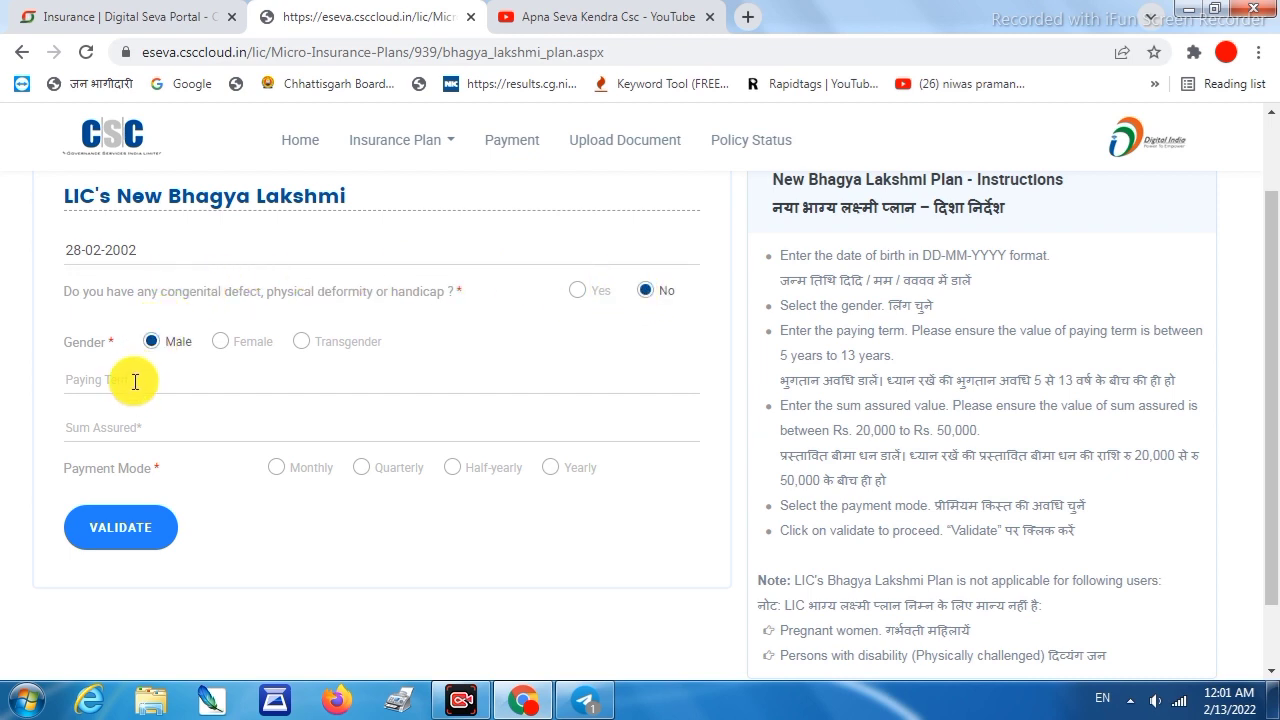
click(135, 372)
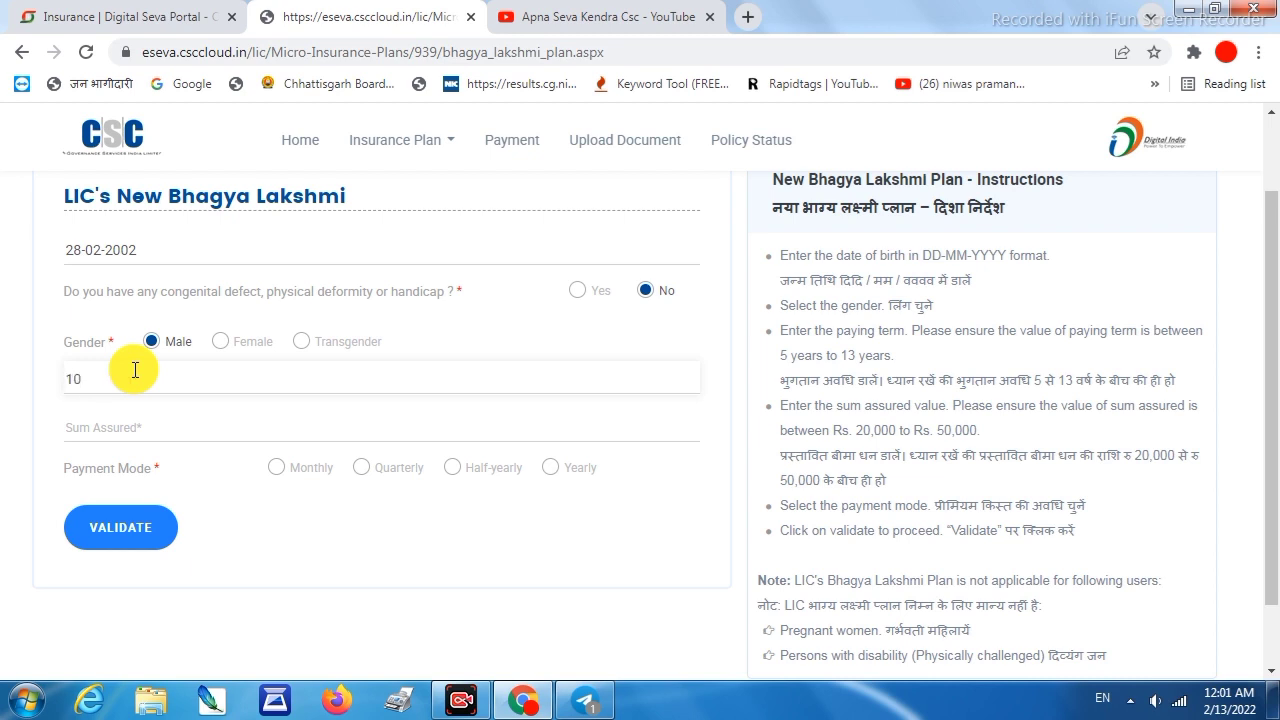
Highlight the form instructions and point out the 20,000–50,000 sum assured limits
click(130, 430)
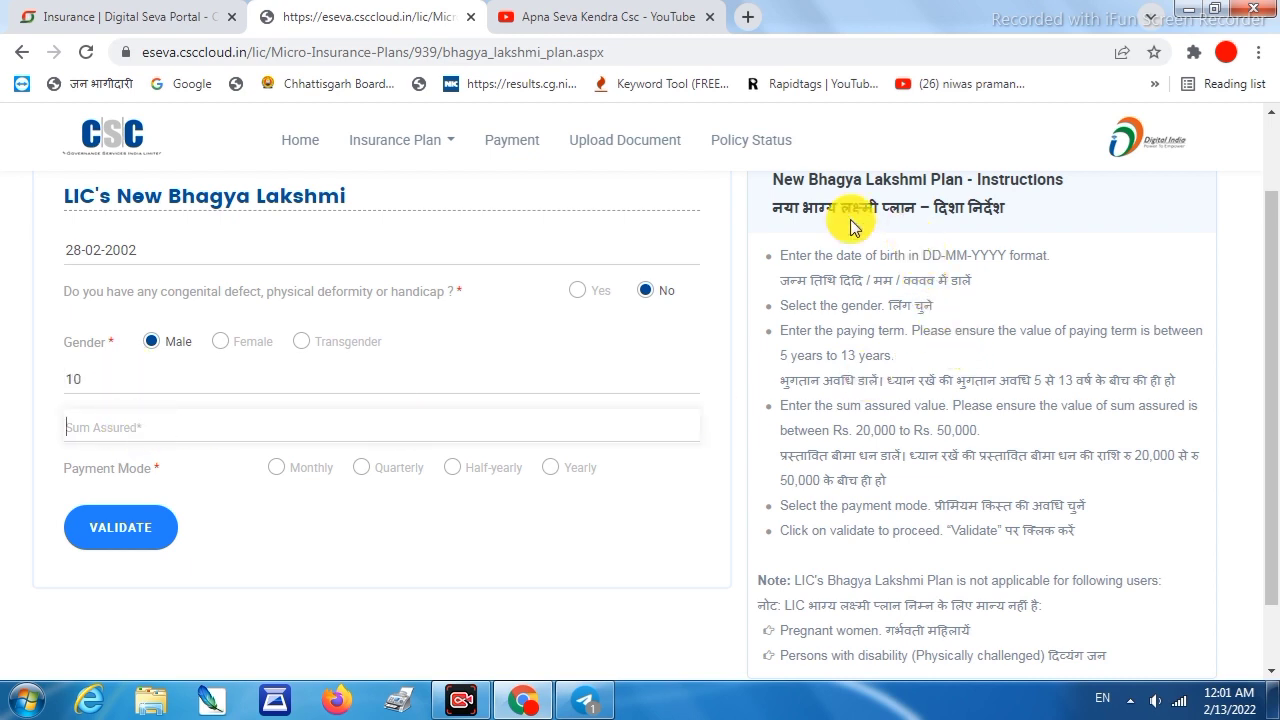
drag(771, 207, 1005, 209)
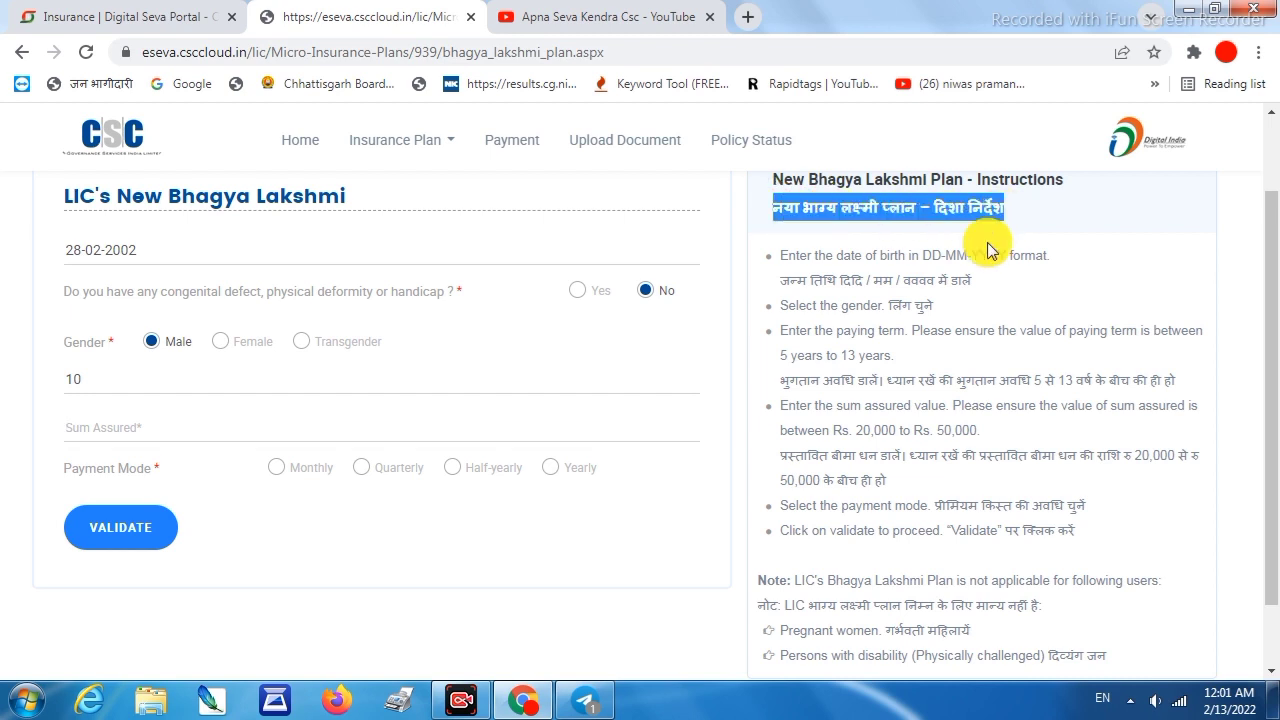
drag(879, 256, 940, 527)
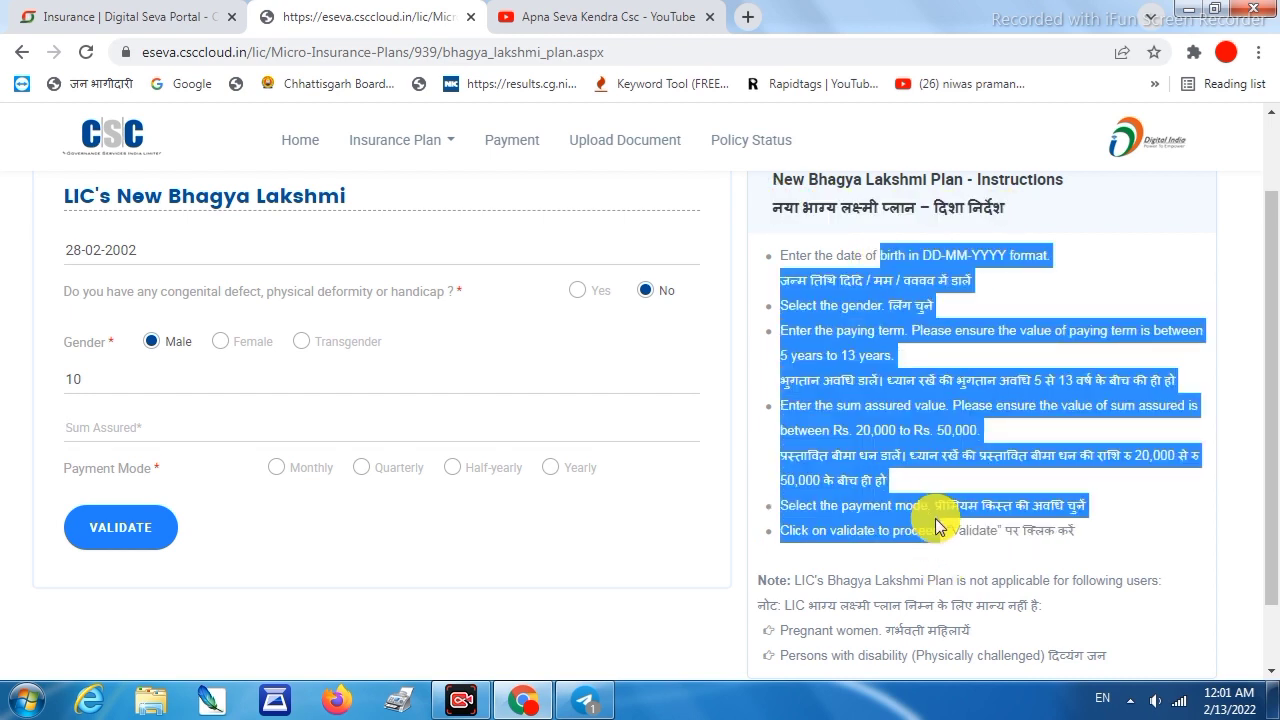
click(972, 552)
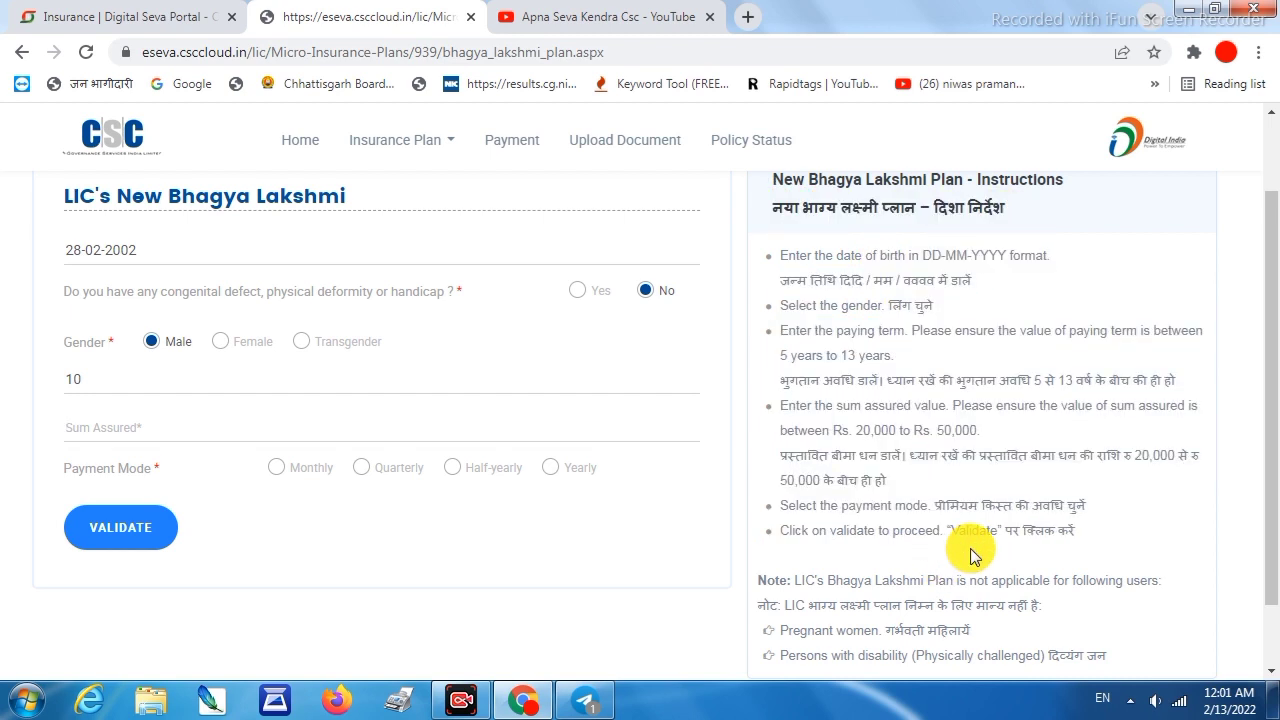
click(190, 422)
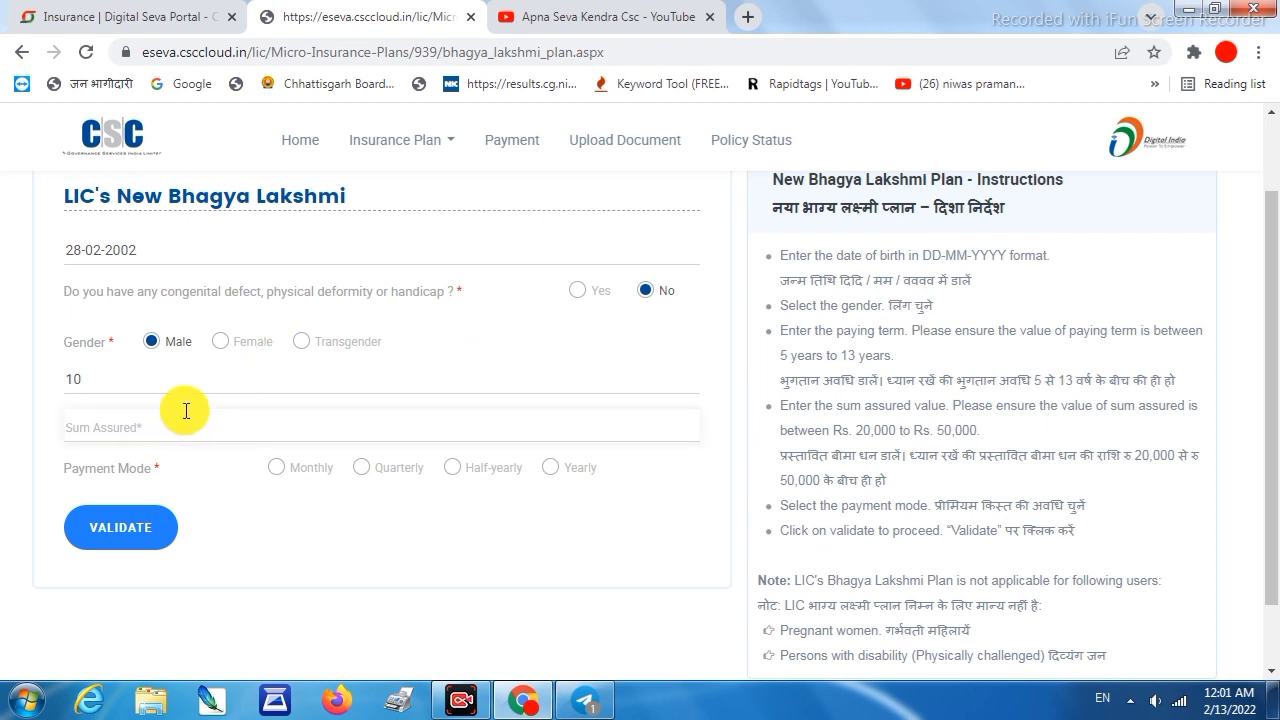
double_click(878, 430)
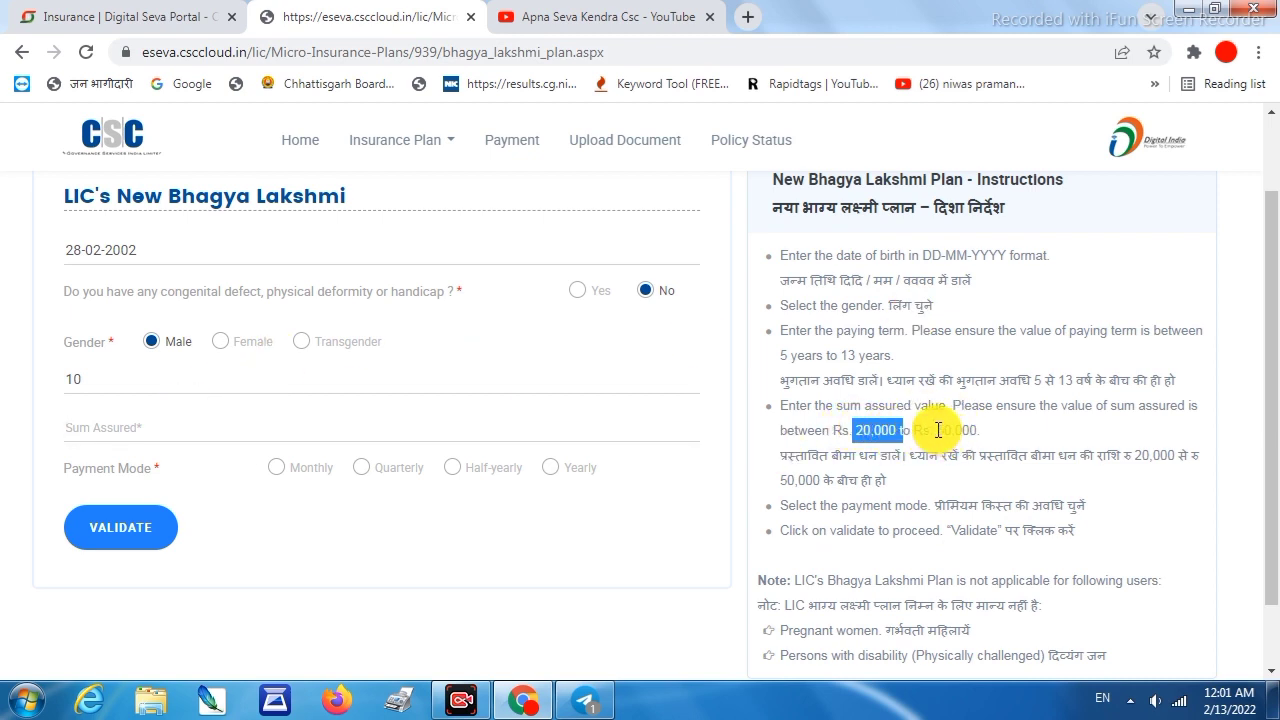
double_click(955, 430)
click(205, 430)
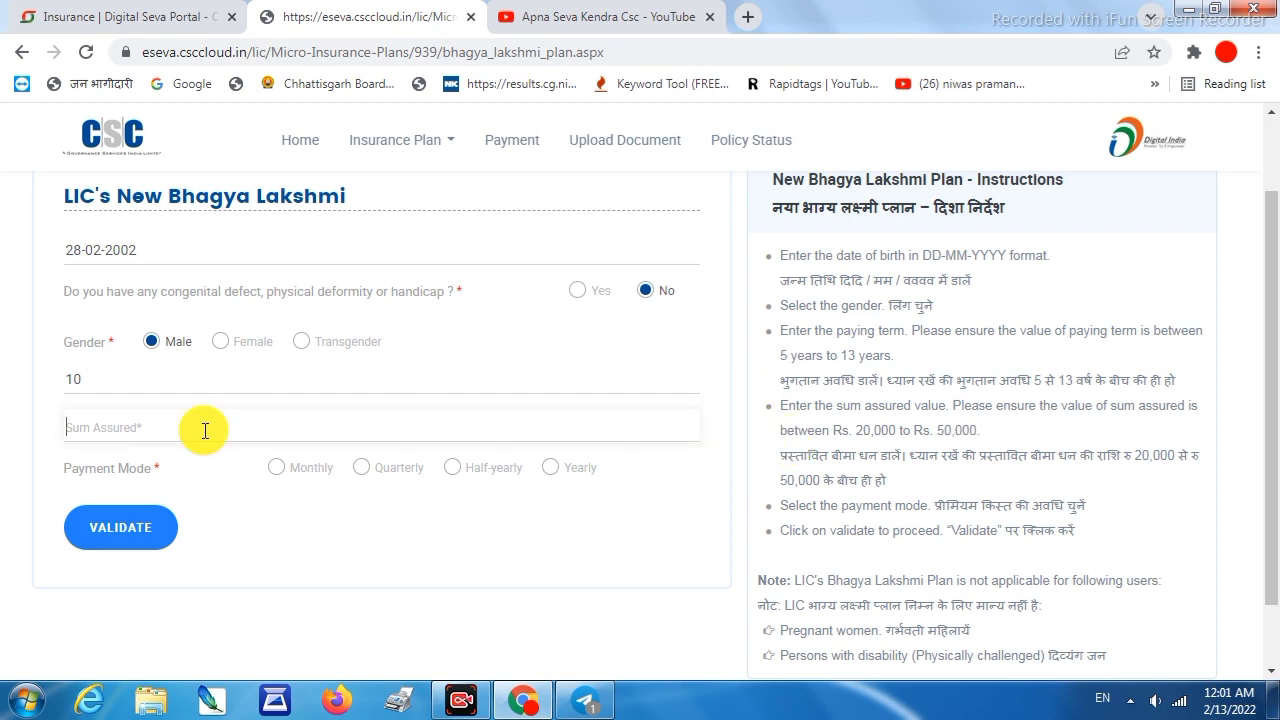
Enter sum assured 25000 with Monthly payment mode and validate to get the 102 ₹ premium
text(25000)
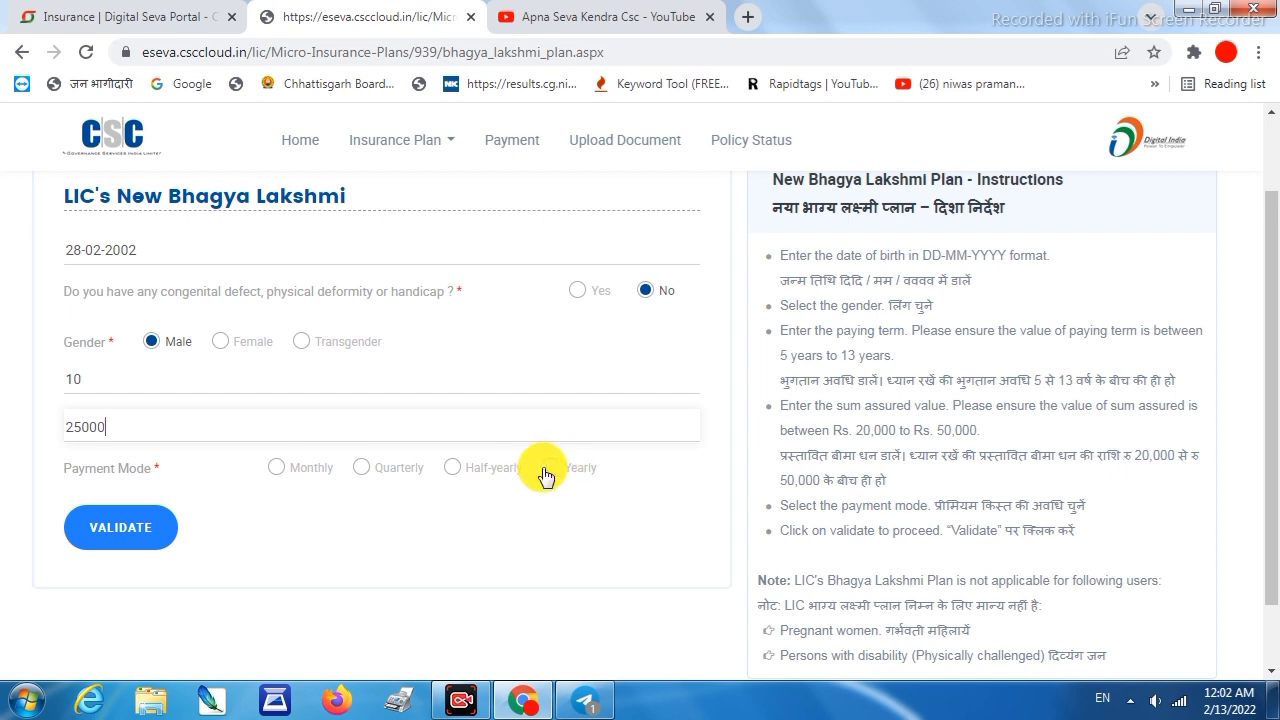
click(274, 468)
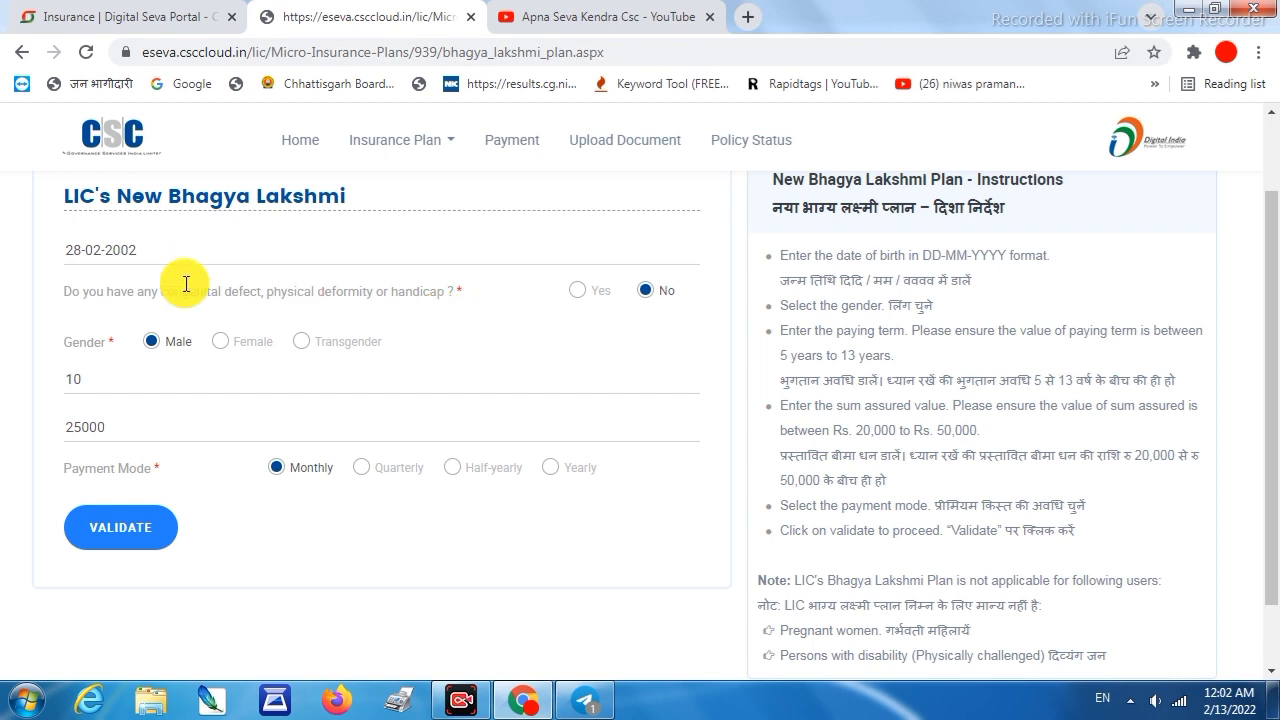
click(112, 530)
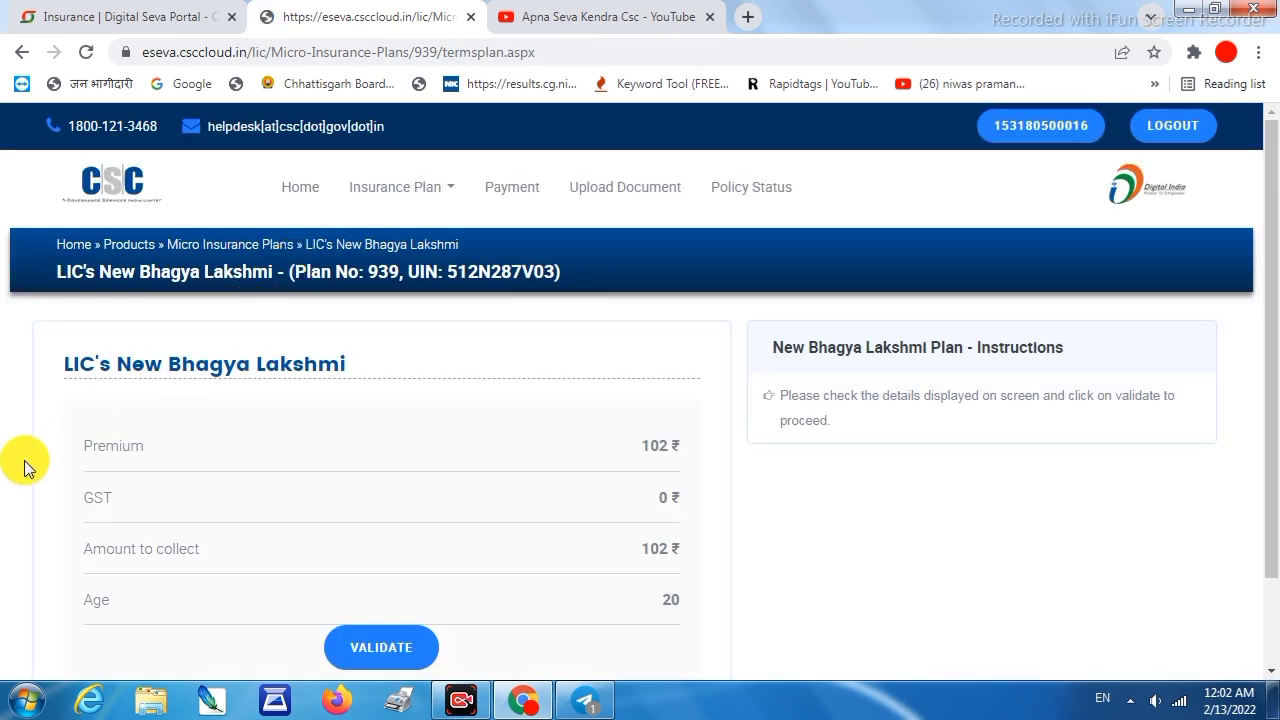
Review the 102 ₹ premium summary and proceed to the registration form
drag(155, 450, 51, 452)
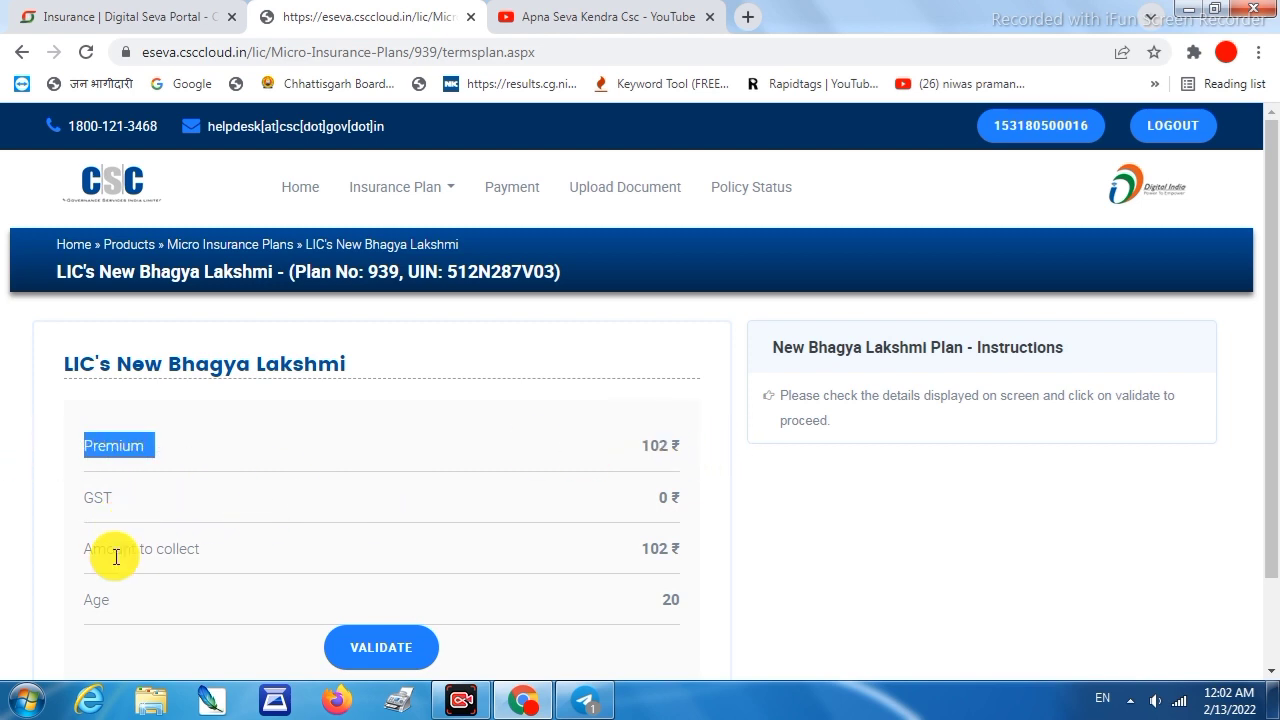
scroll(286, 557, down, 3)
scroll(171, 528, up, 2)
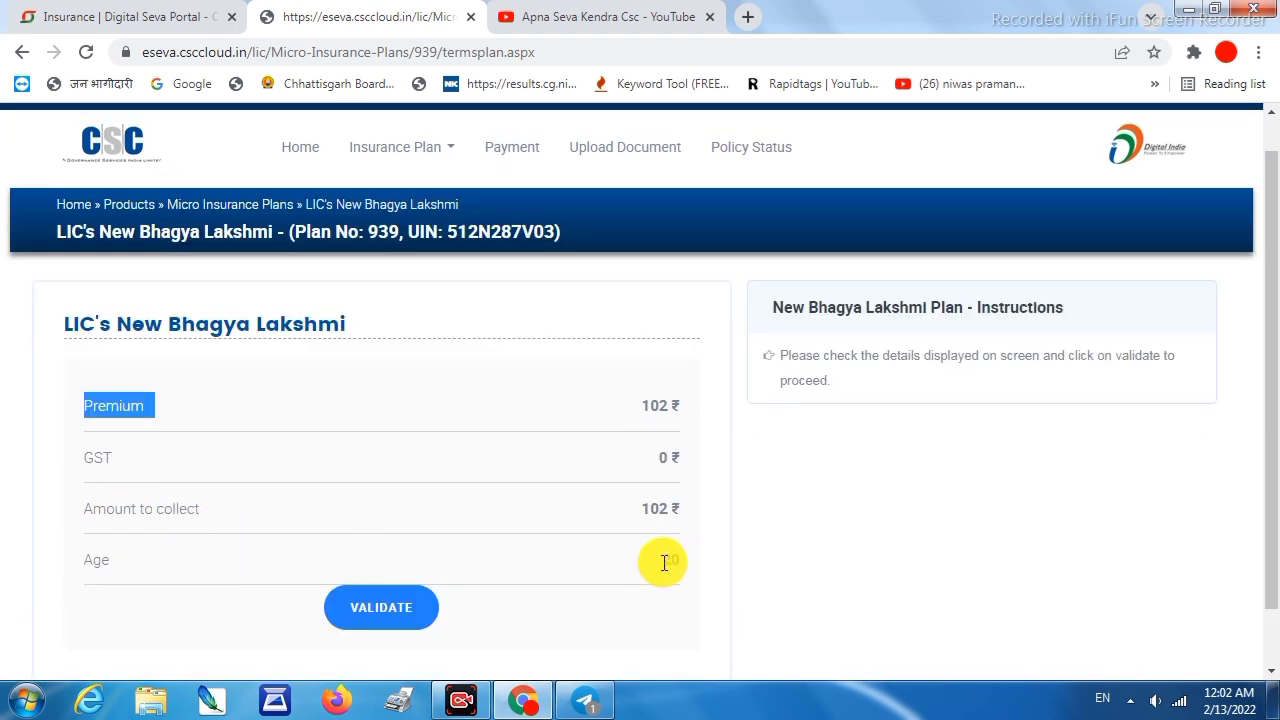
click(708, 559)
click(392, 610)
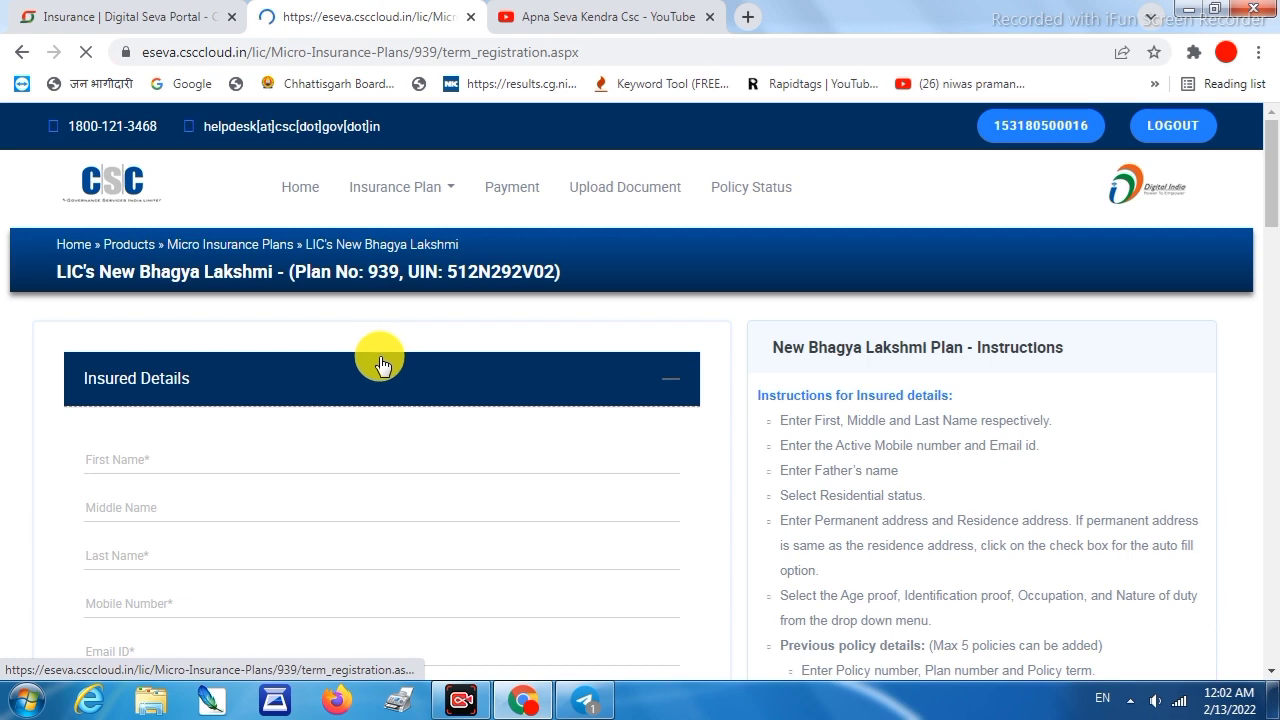
Fill in the insured's first and last name, mobile number, e-mail ID and father's name
scroll(149, 409, down, 3)
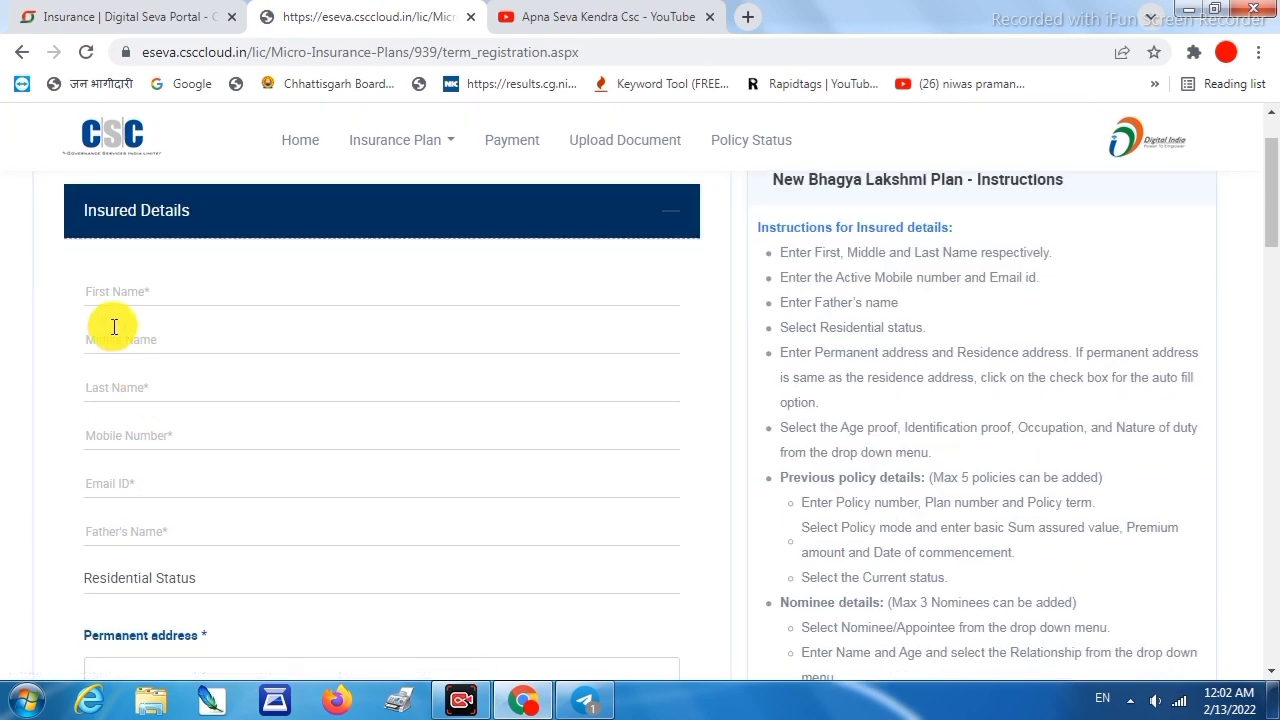
click(124, 295)
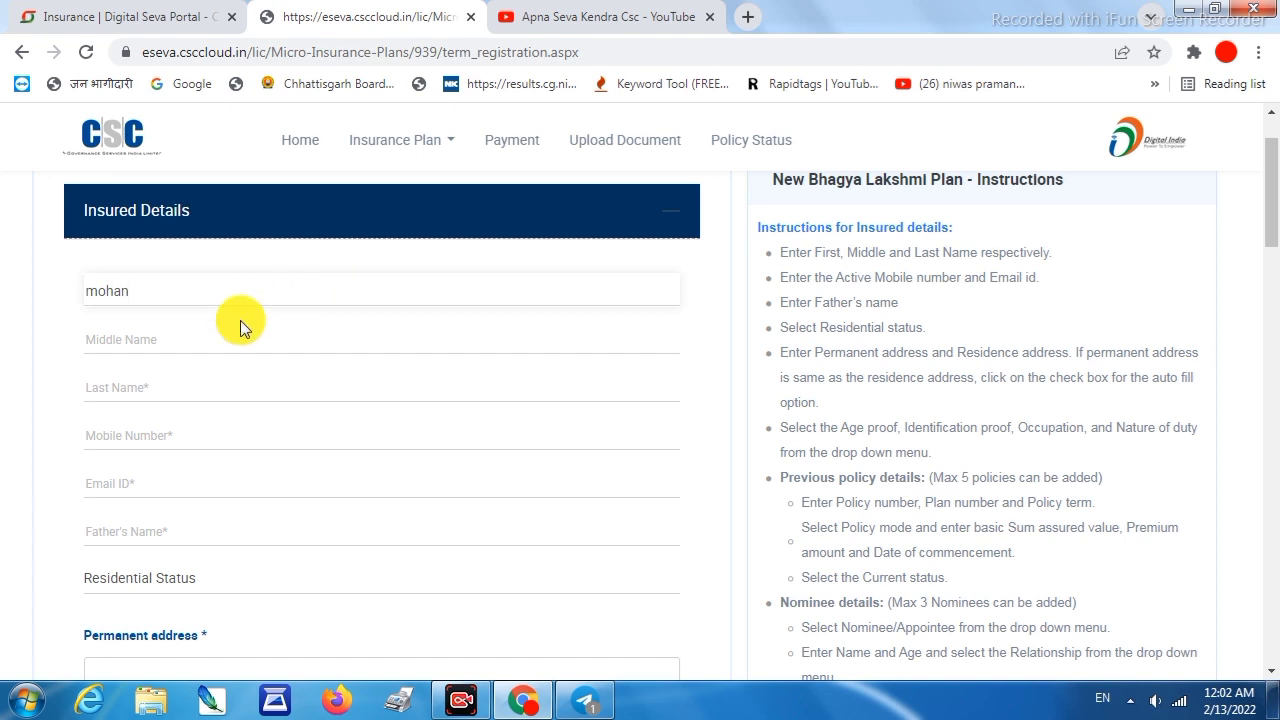
click(194, 333)
click(146, 392)
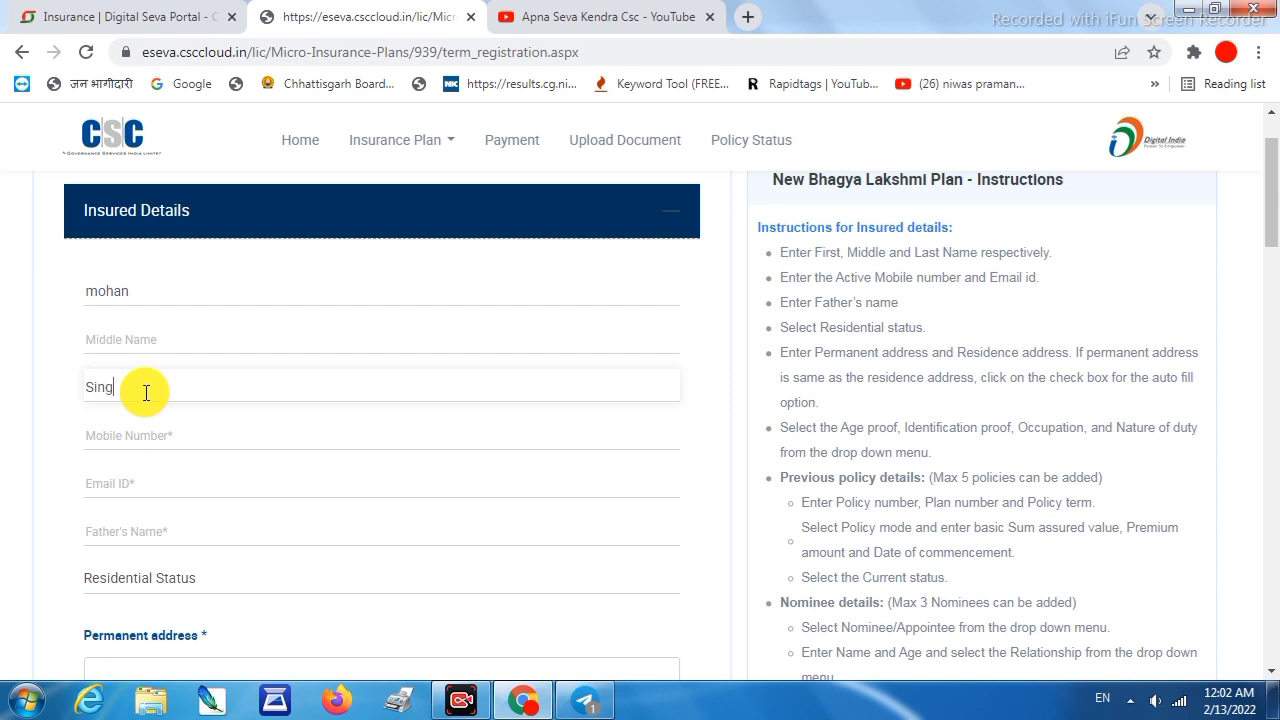
click(130, 435)
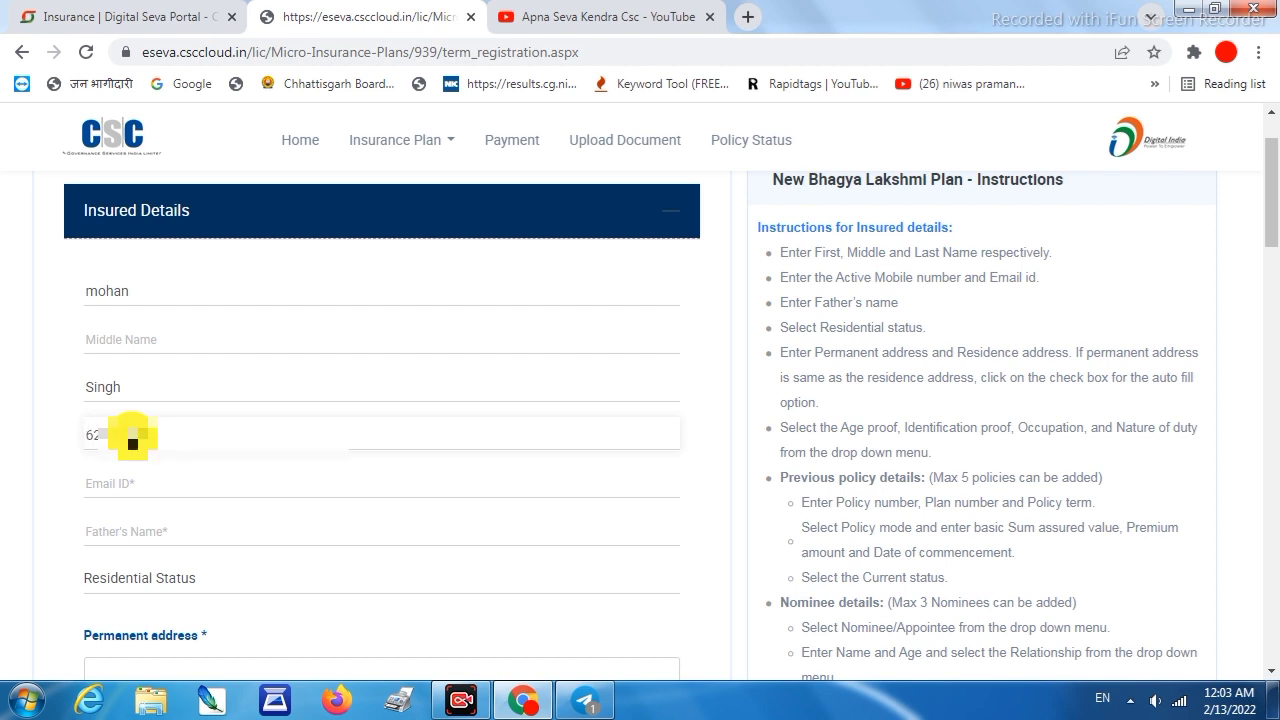
click(136, 478)
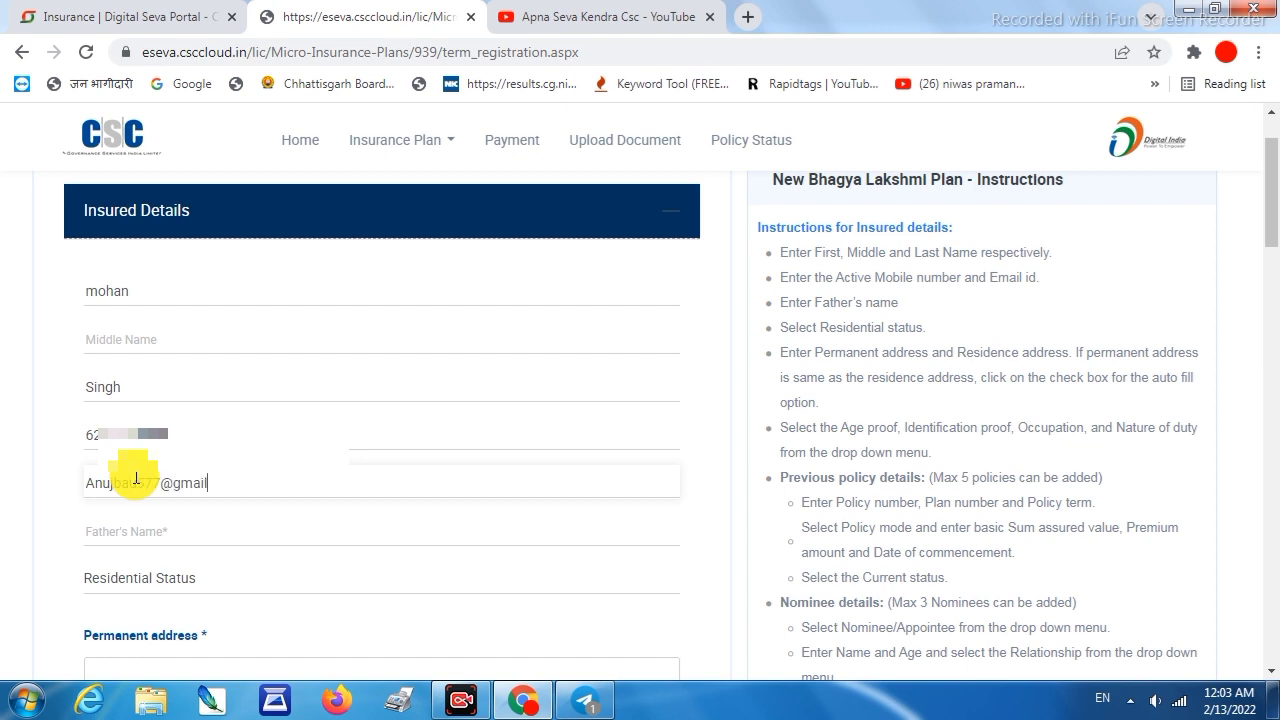
click(134, 538)
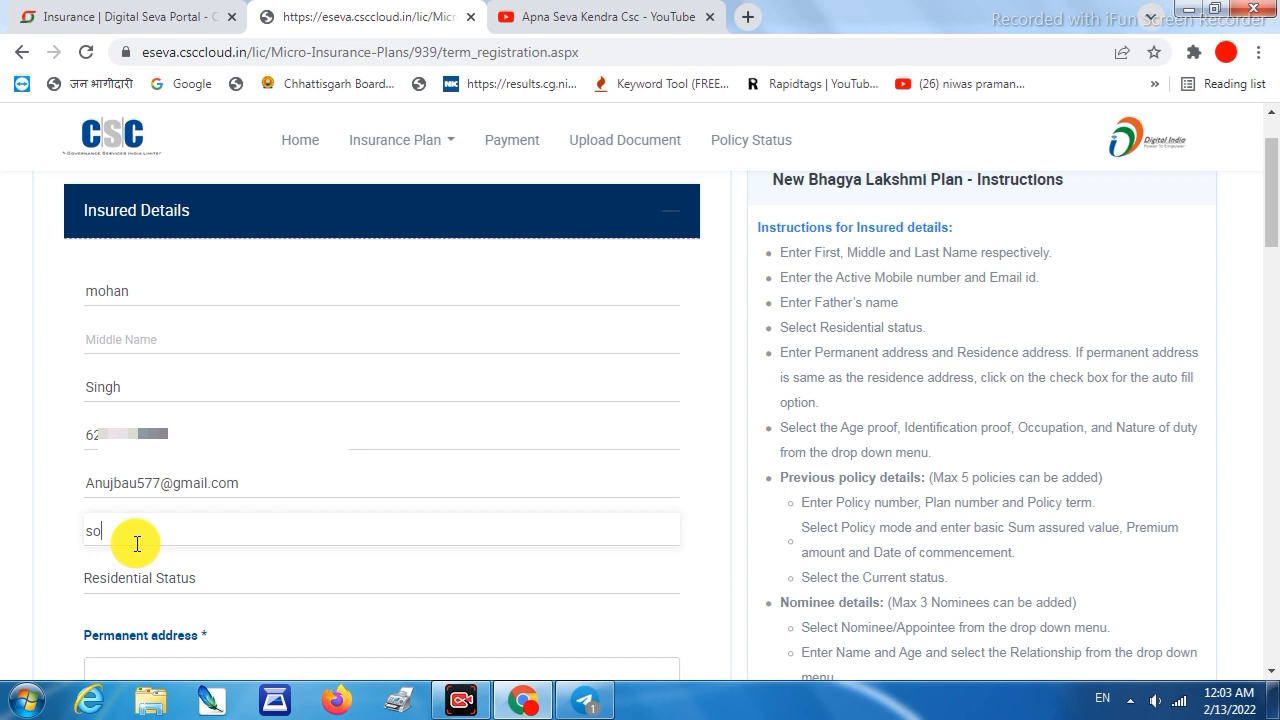
click(142, 578)
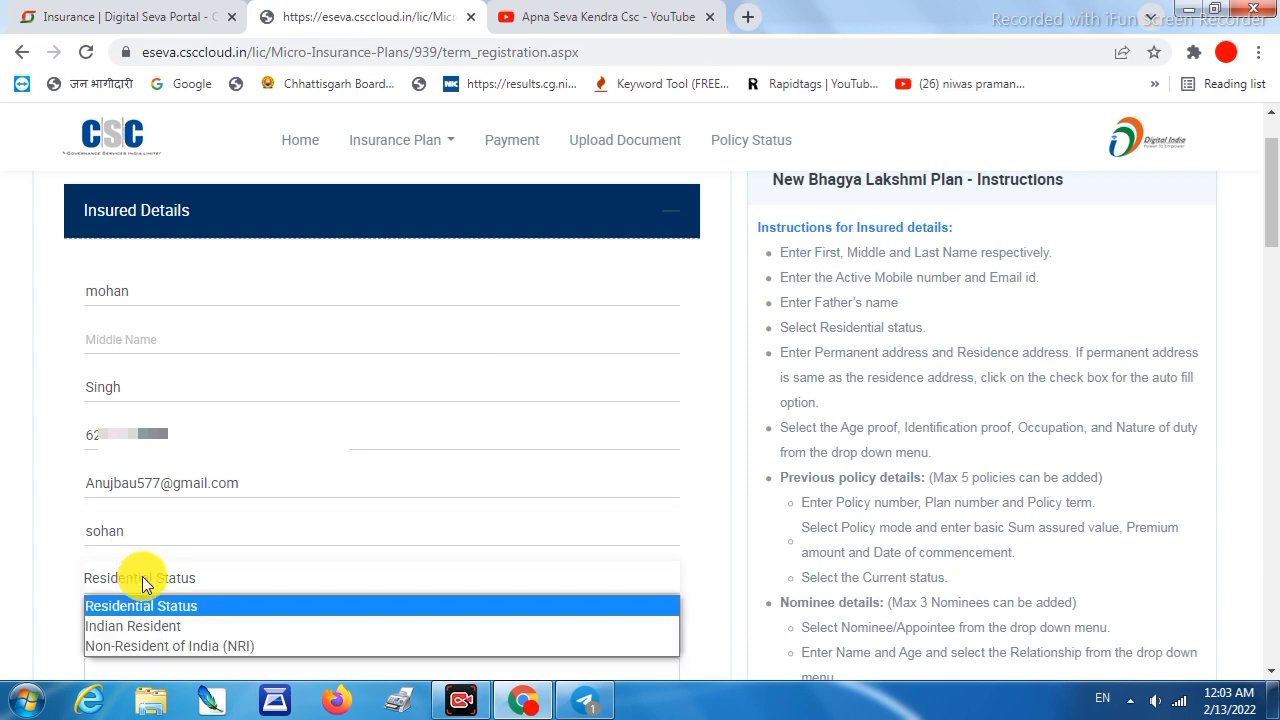
Set Indian Resident status, fill permanent address Rajpur, Balrampur, 497118, and copy it to residence
click(160, 625)
scroll(170, 580, down, 1)
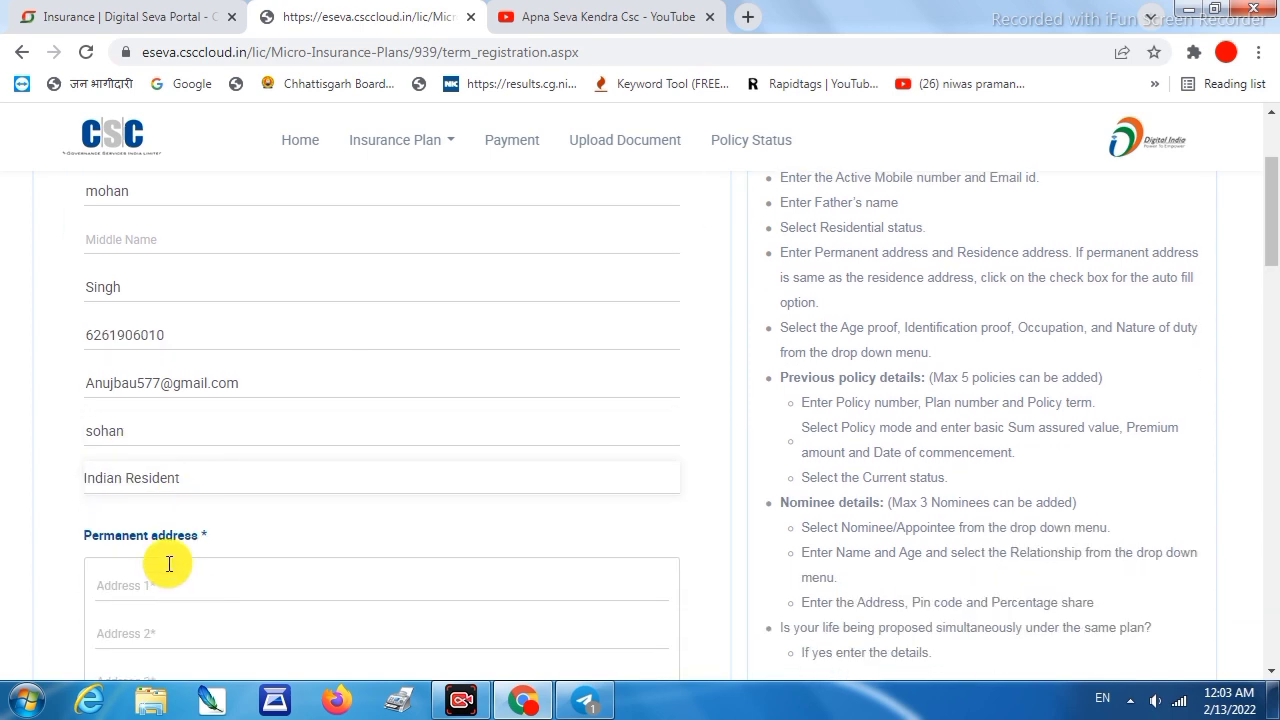
scroll(146, 500, down, 1)
click(150, 478)
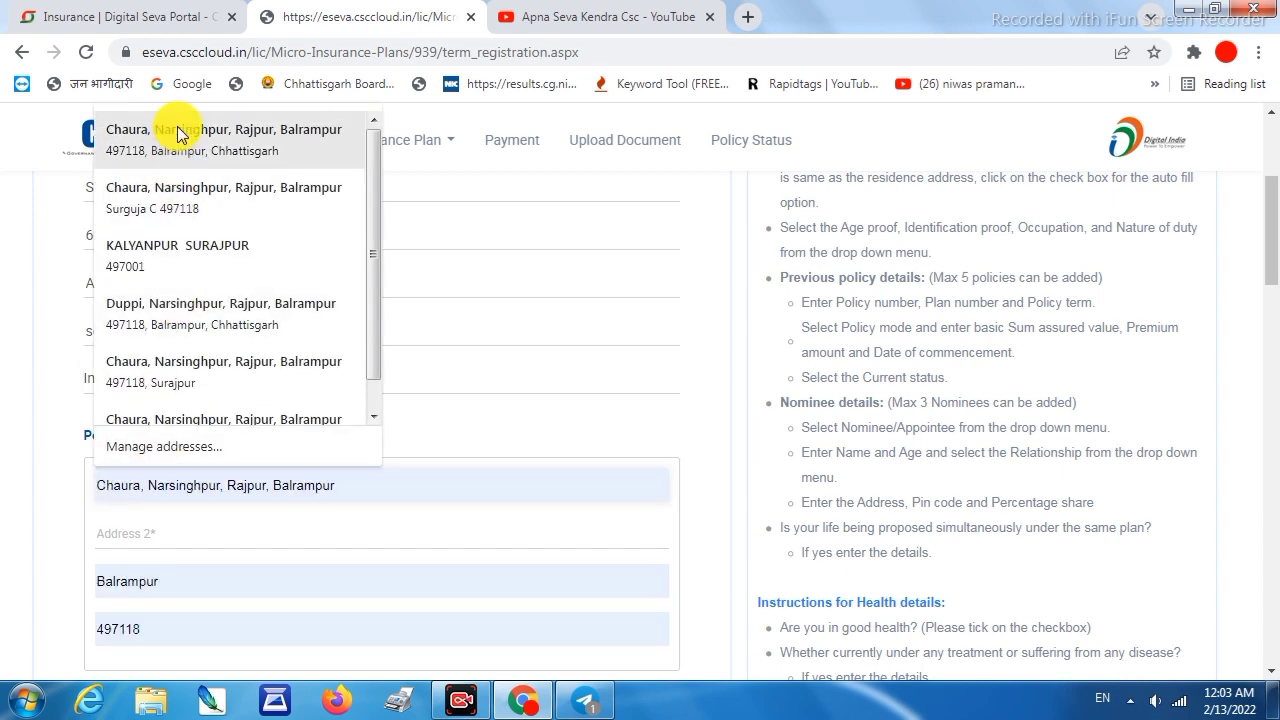
click(165, 127)
scroll(176, 437, down, 1)
click(167, 430)
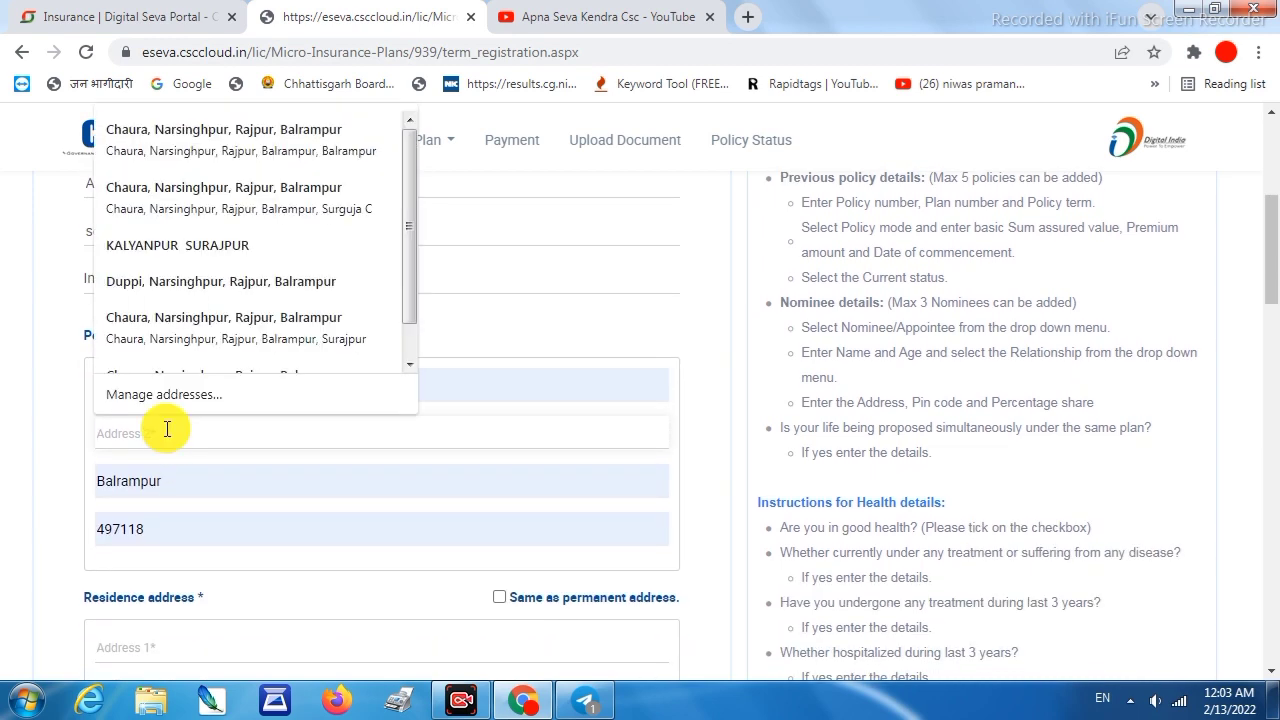
text(Rajpur)
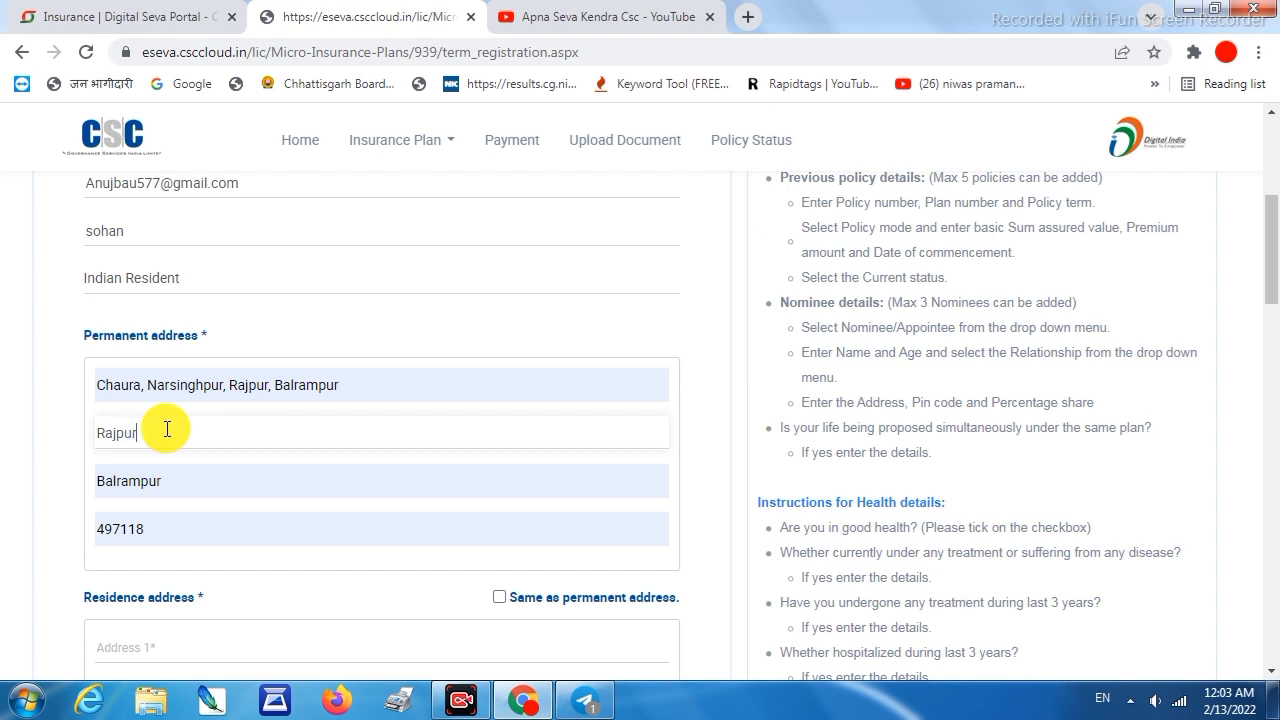
scroll(366, 426, down, 1)
click(499, 497)
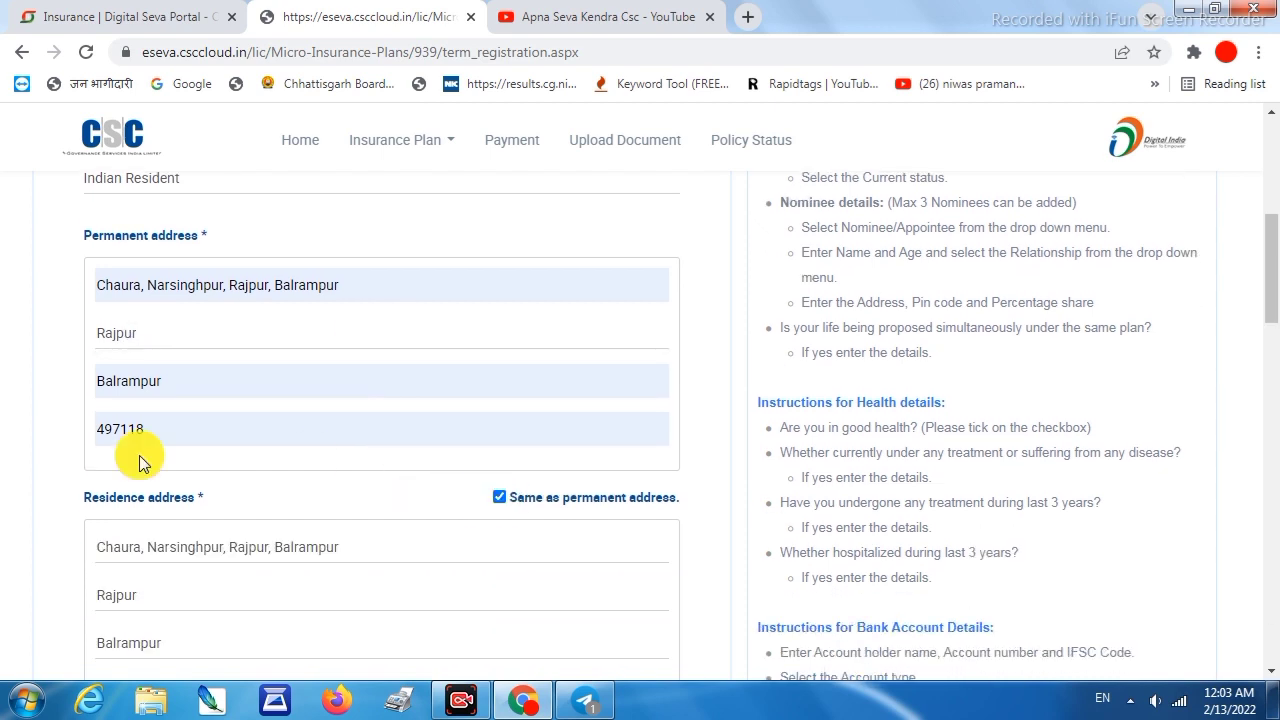
scroll(139, 455, down, 4)
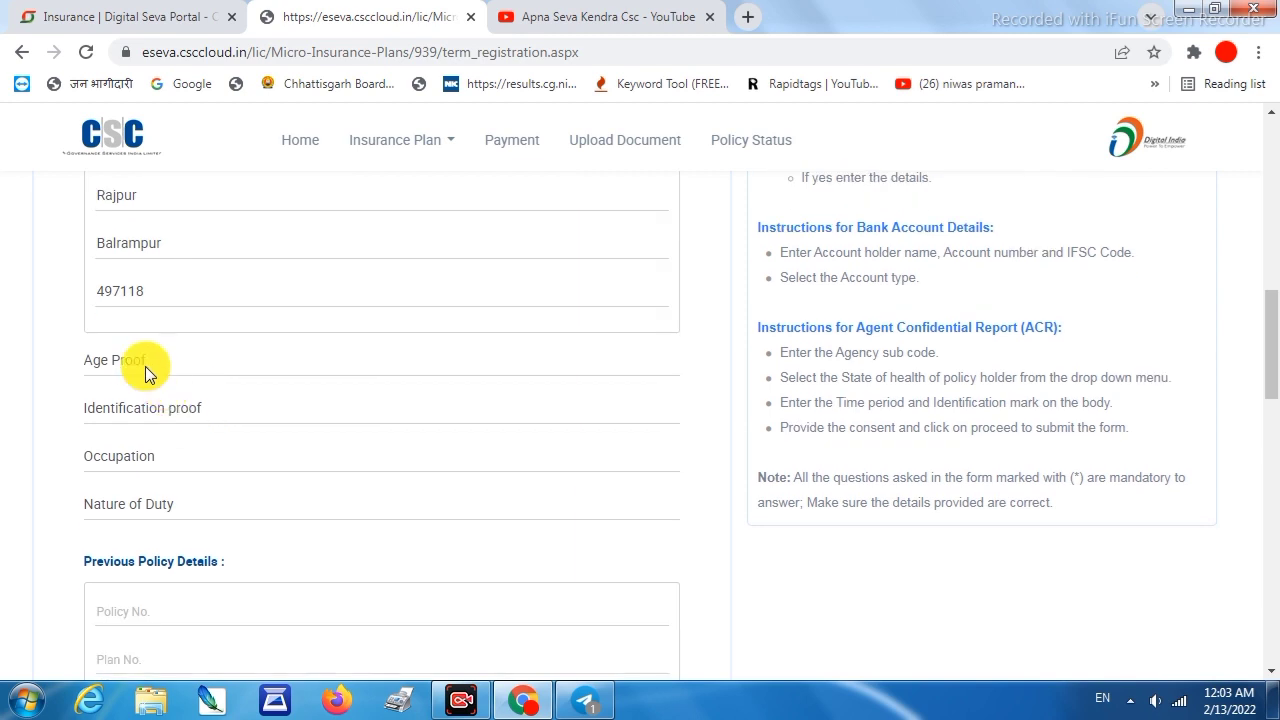
Choose Aadhar with full DOB, Aadhaar Card/e-Aadhaar Card, Self Employed with Tax, and Service duty
click(145, 366)
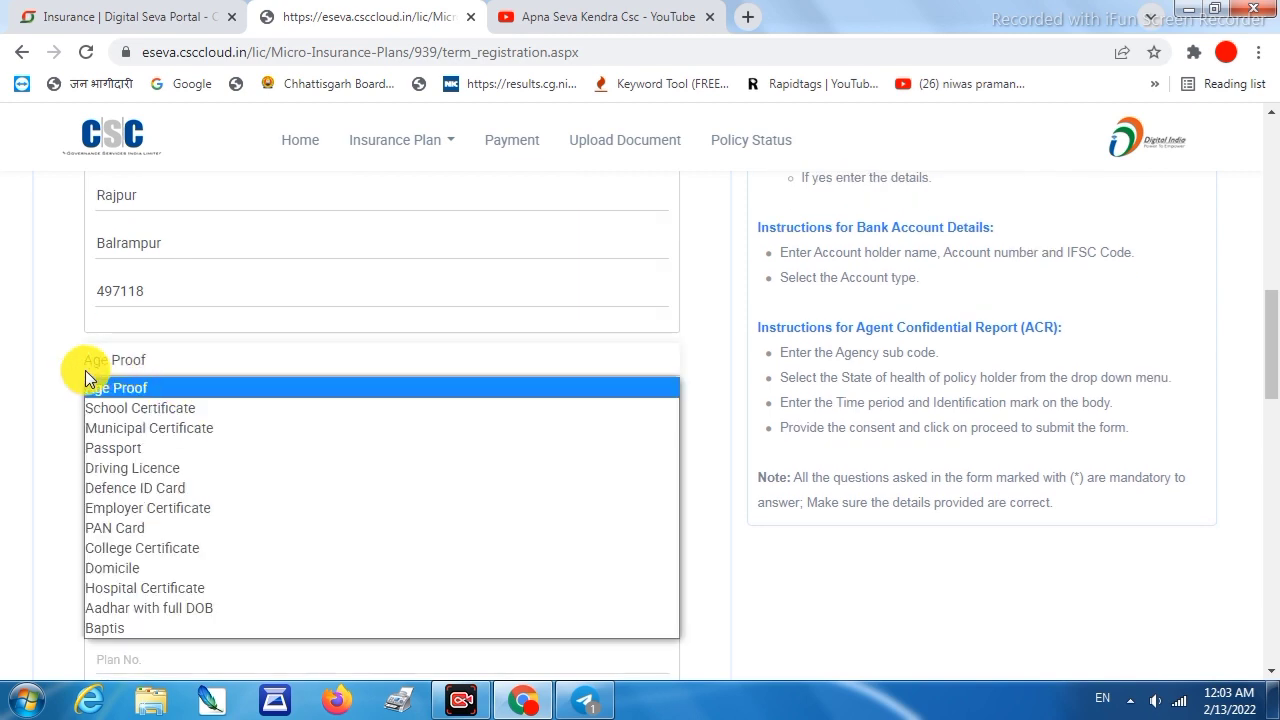
click(168, 608)
click(123, 405)
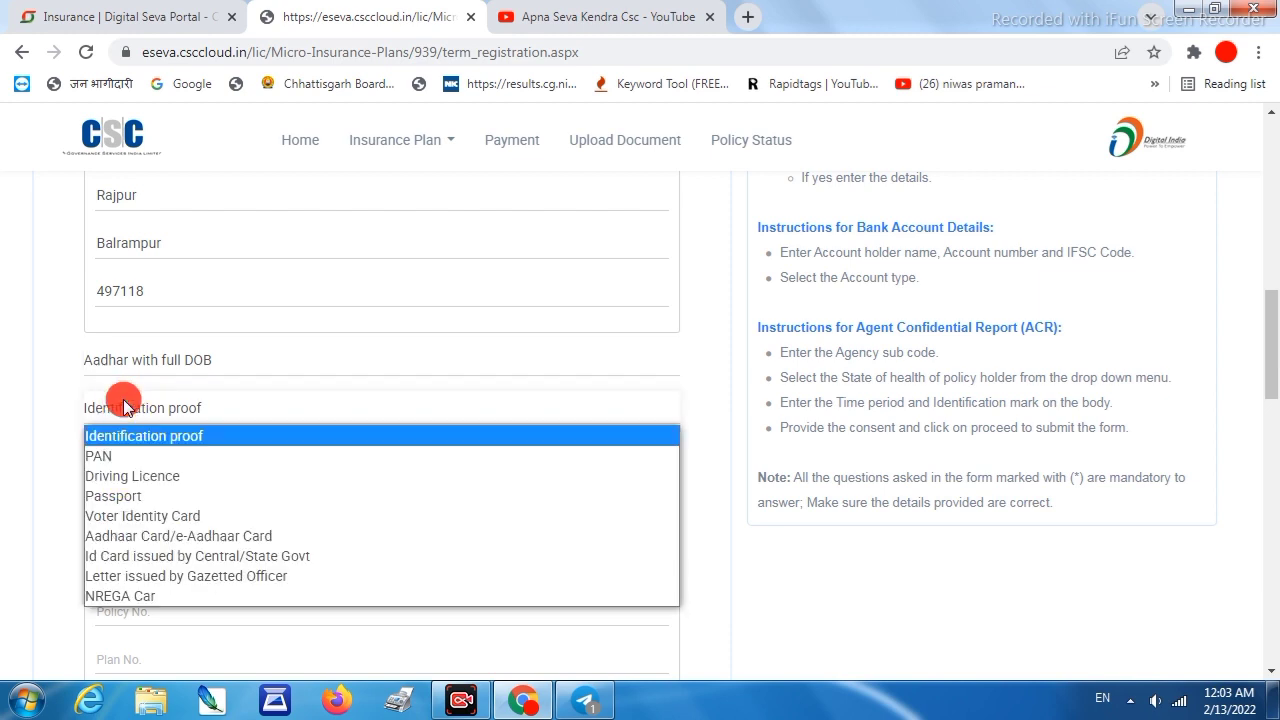
click(166, 537)
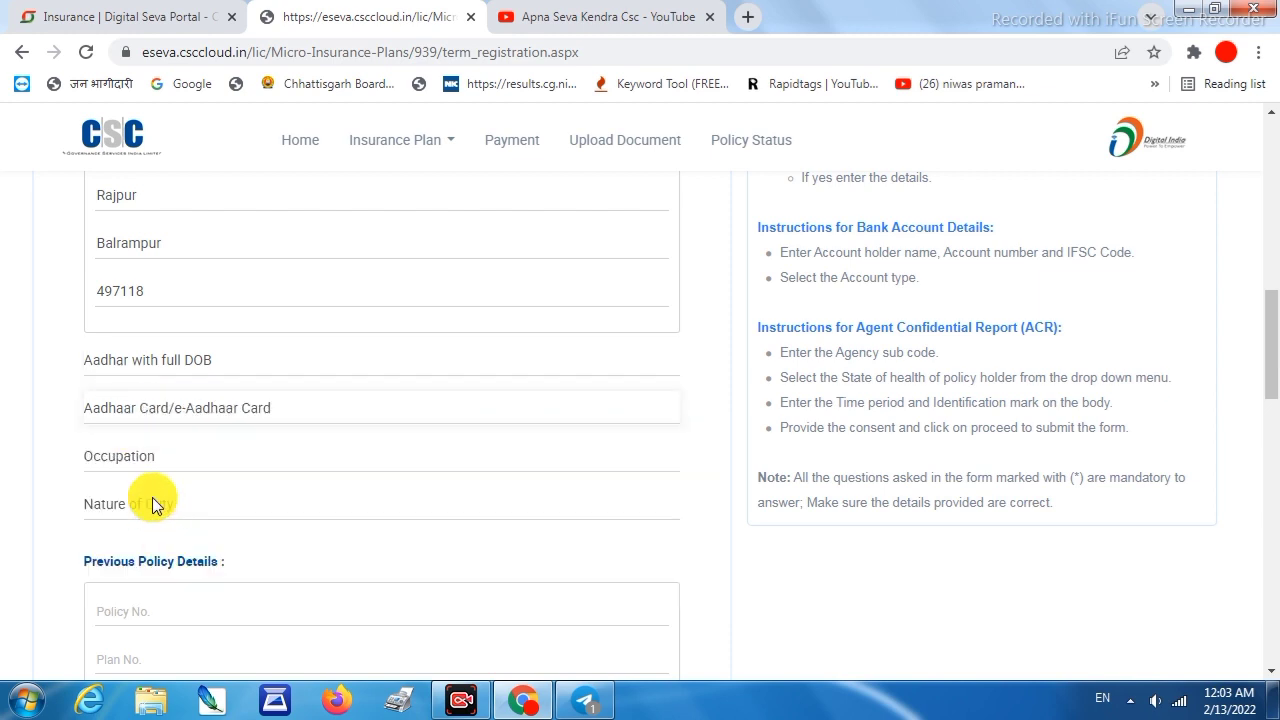
click(132, 457)
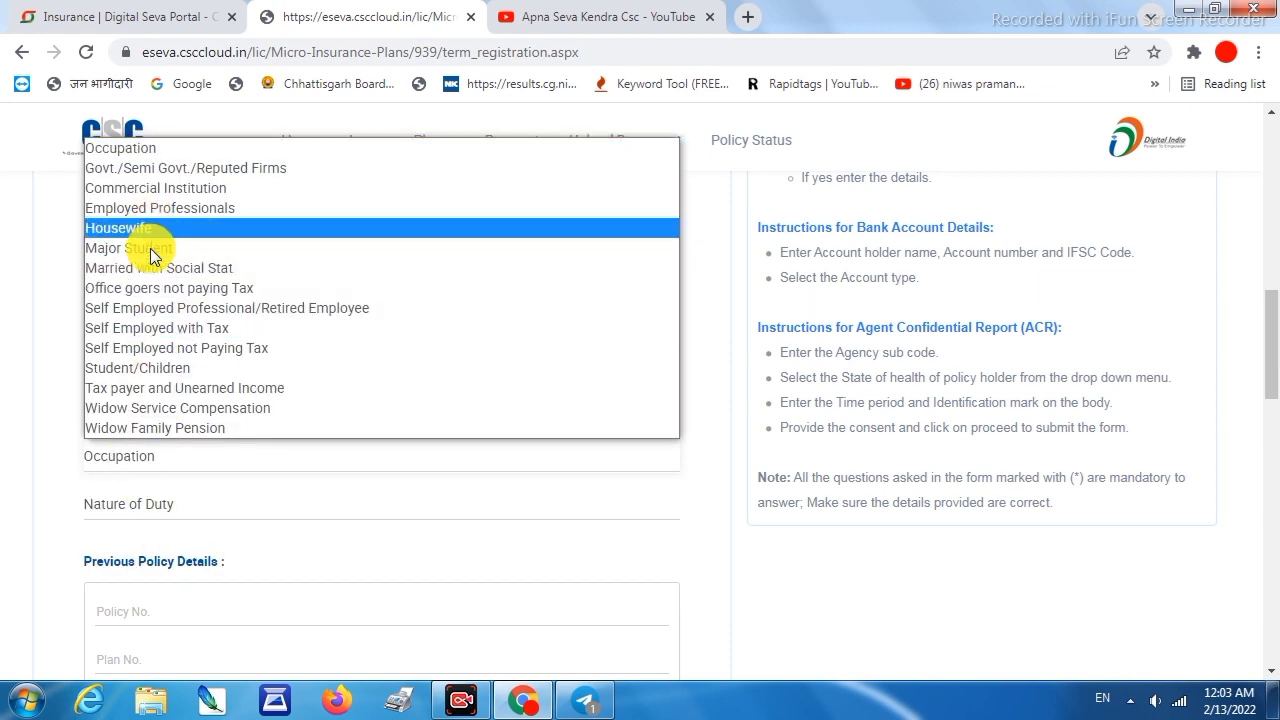
click(148, 338)
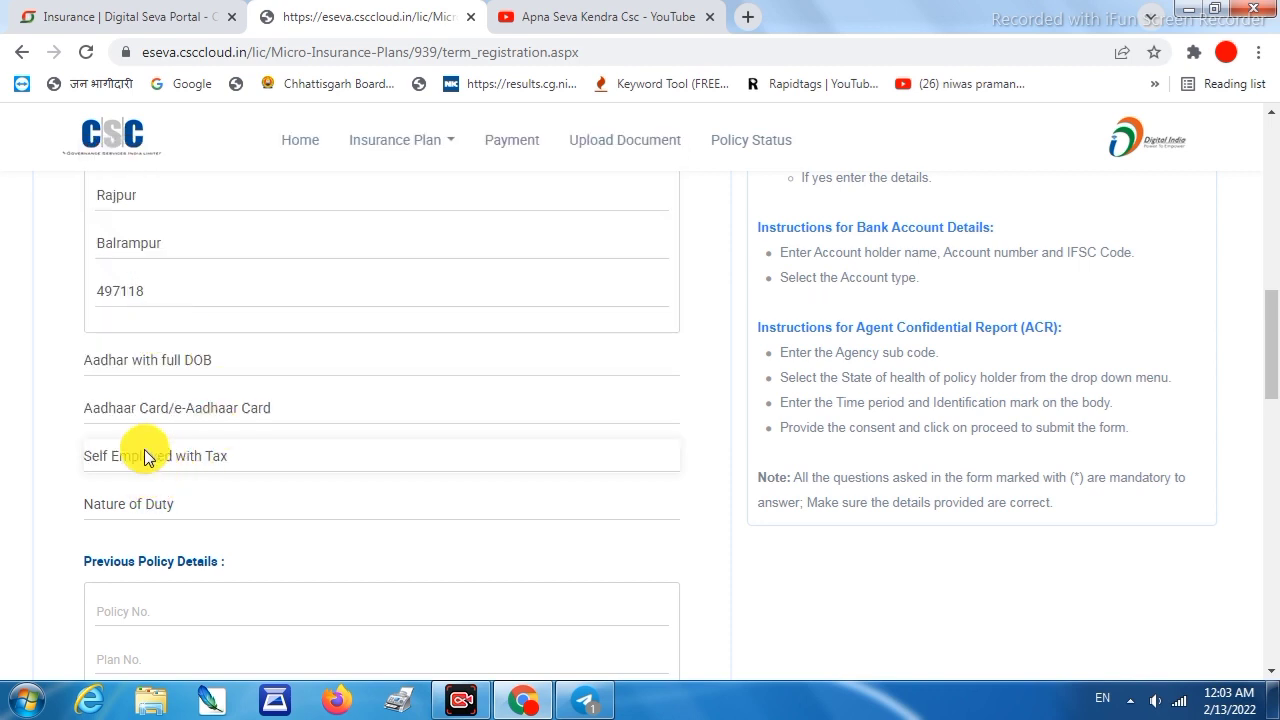
click(144, 449)
click(143, 510)
click(133, 317)
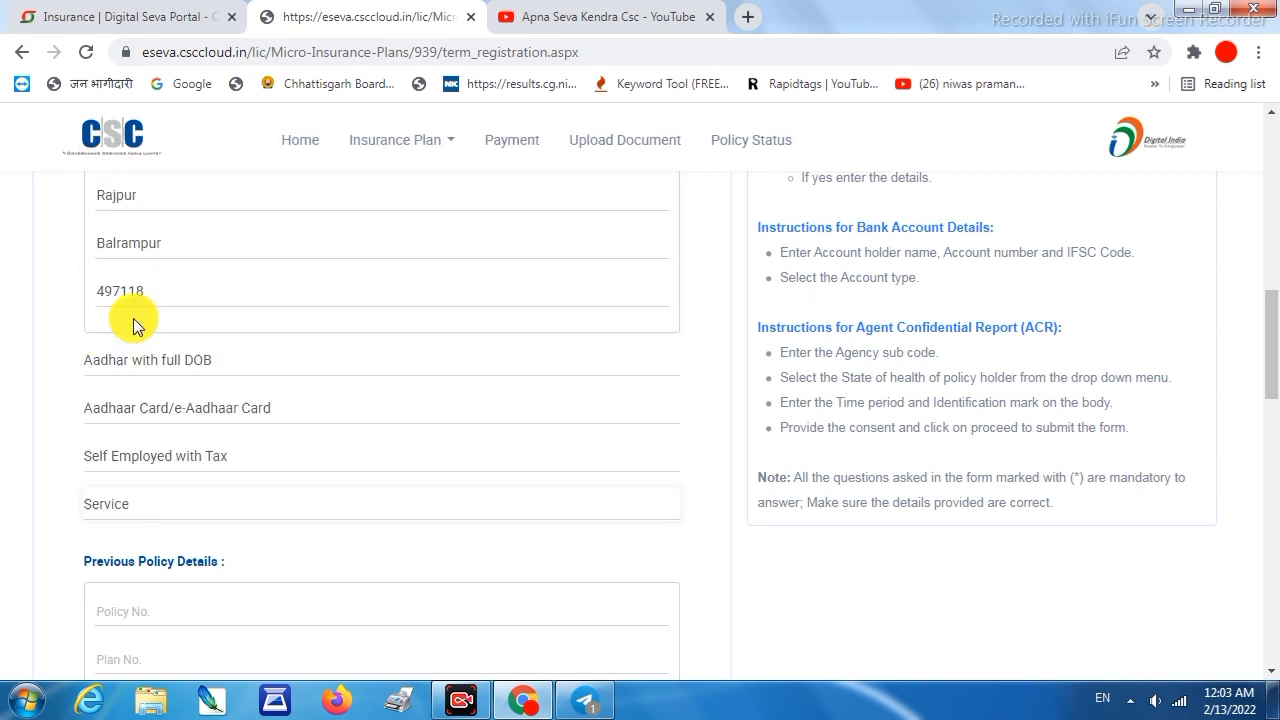
scroll(196, 376, down, 2)
drag(257, 361, 70, 373)
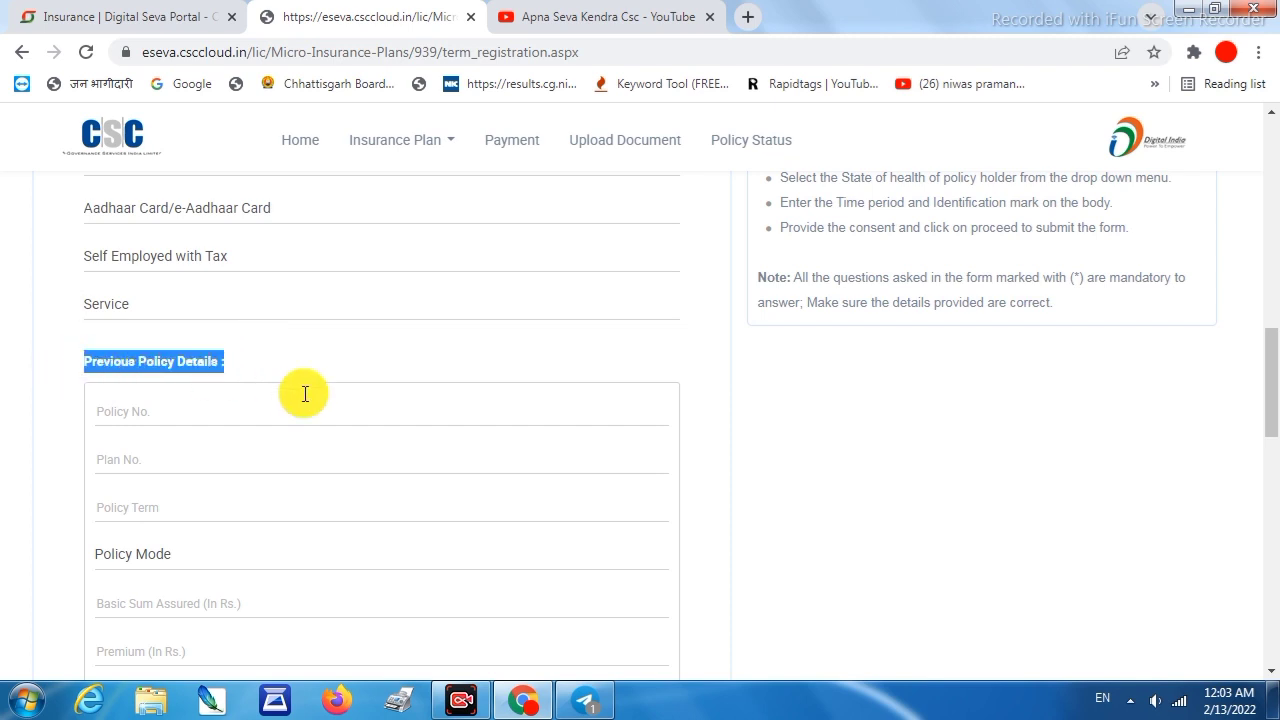
Add a nominee with the nominee's name, age 50 and relationship Father
scroll(223, 414, down, 1)
scroll(148, 347, down, 4)
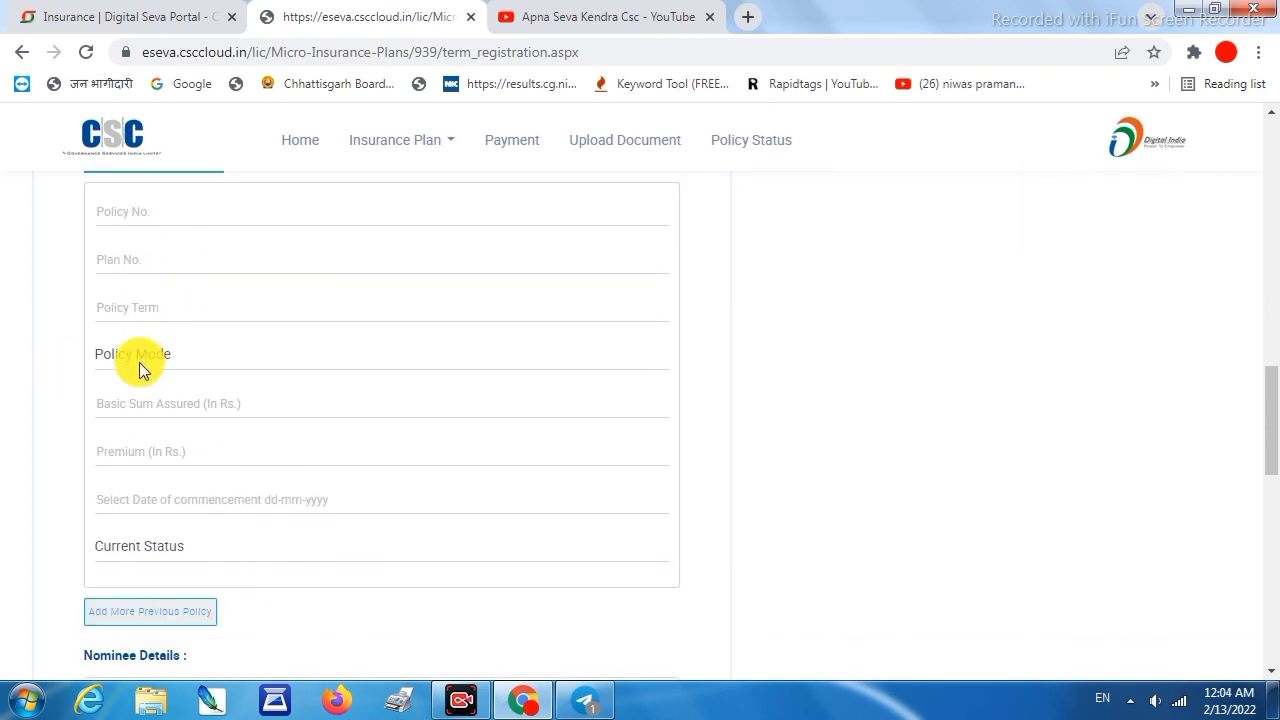
click(130, 430)
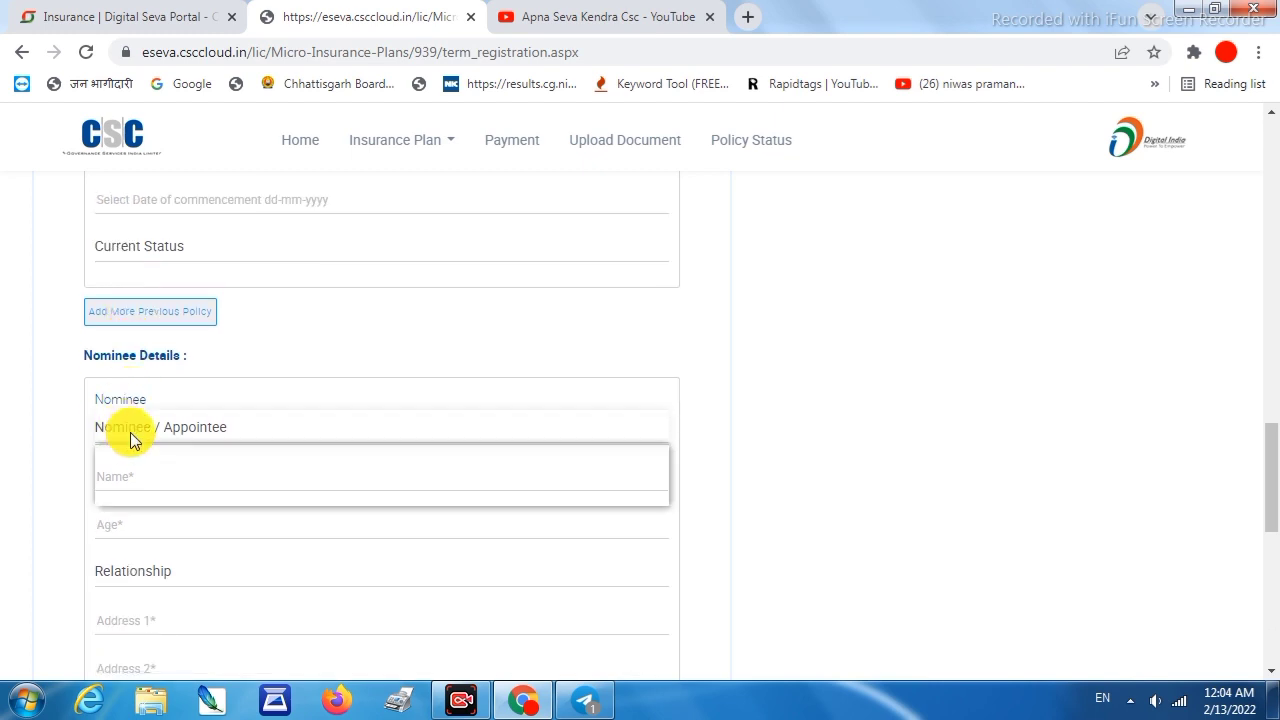
click(134, 468)
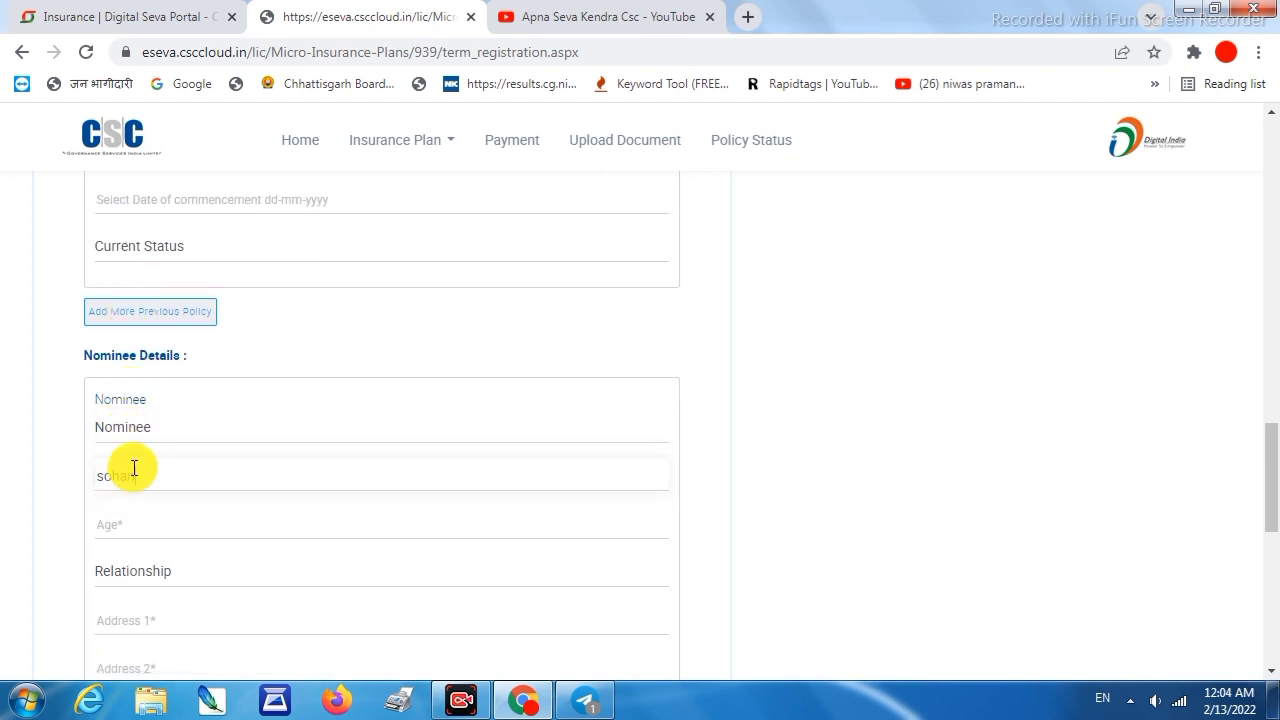
text(sohan)
click(126, 527)
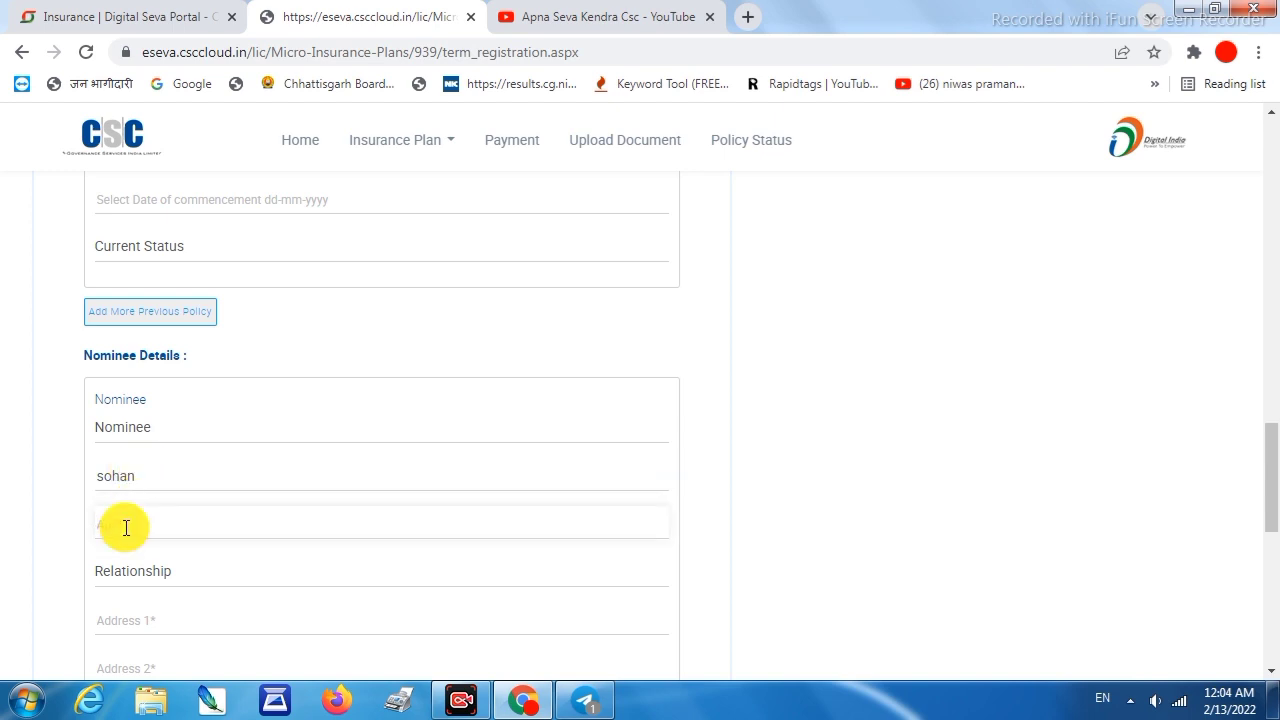
text(50)
click(180, 569)
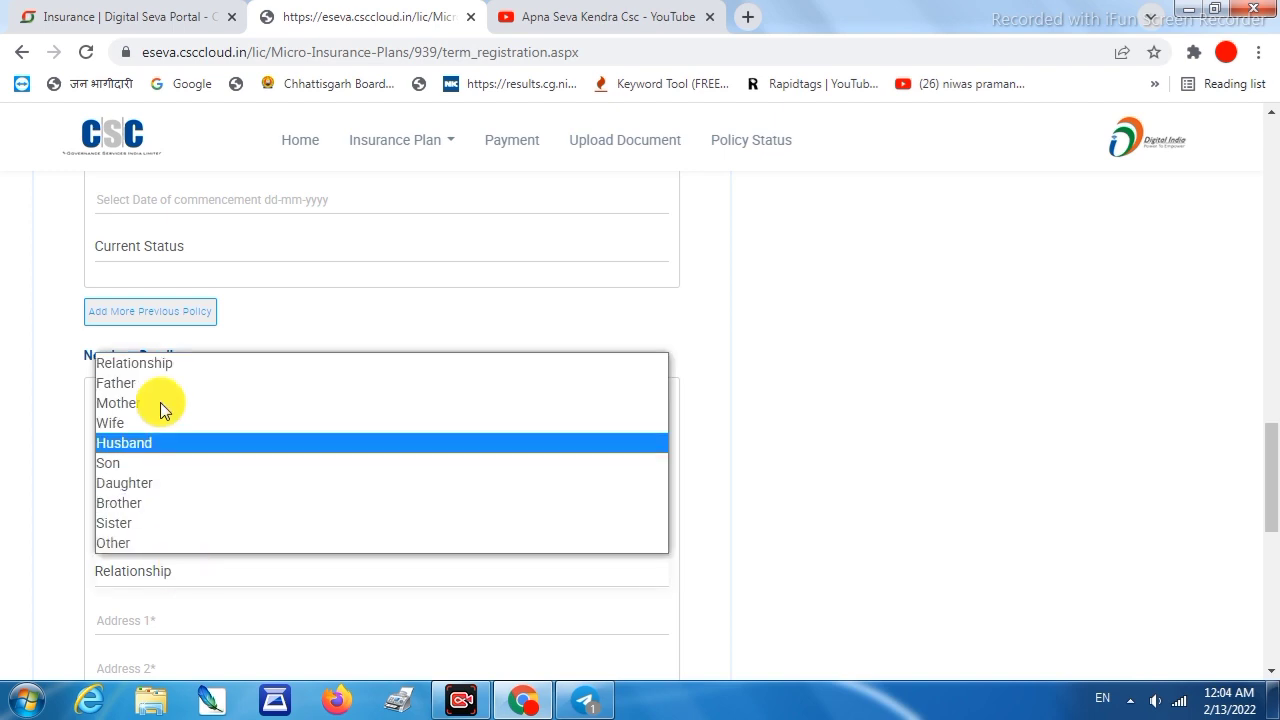
click(136, 384)
Fill the nominee's address (Rajpur, Balrampur, 497118) and a 100 percent share
scroll(110, 453, down, 1)
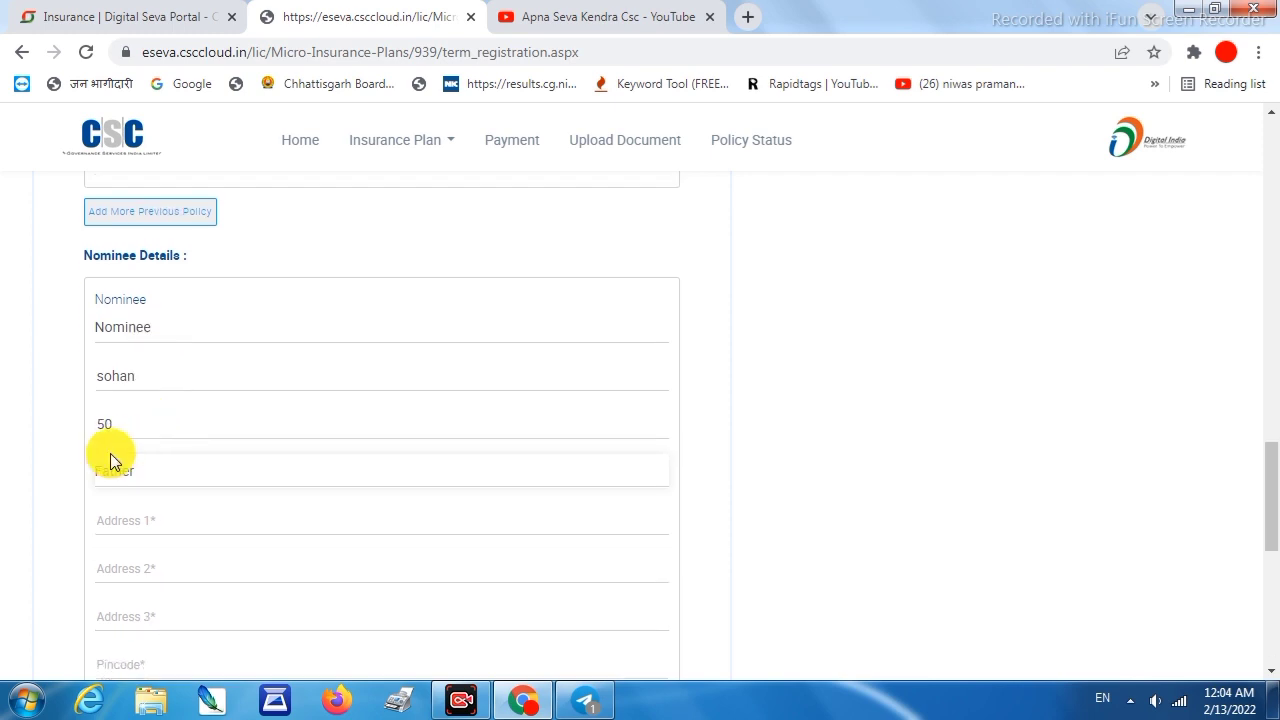
scroll(160, 470, down, 1)
click(148, 422)
click(194, 160)
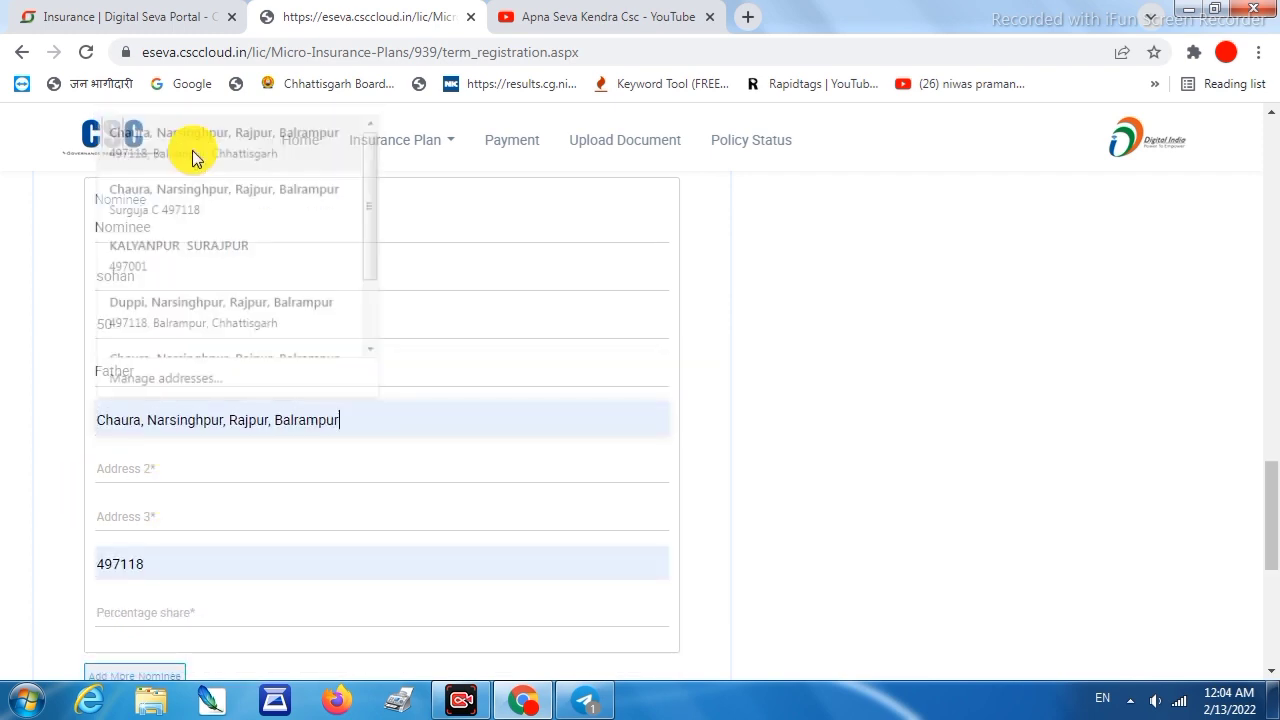
click(147, 462)
text(Rajpur)
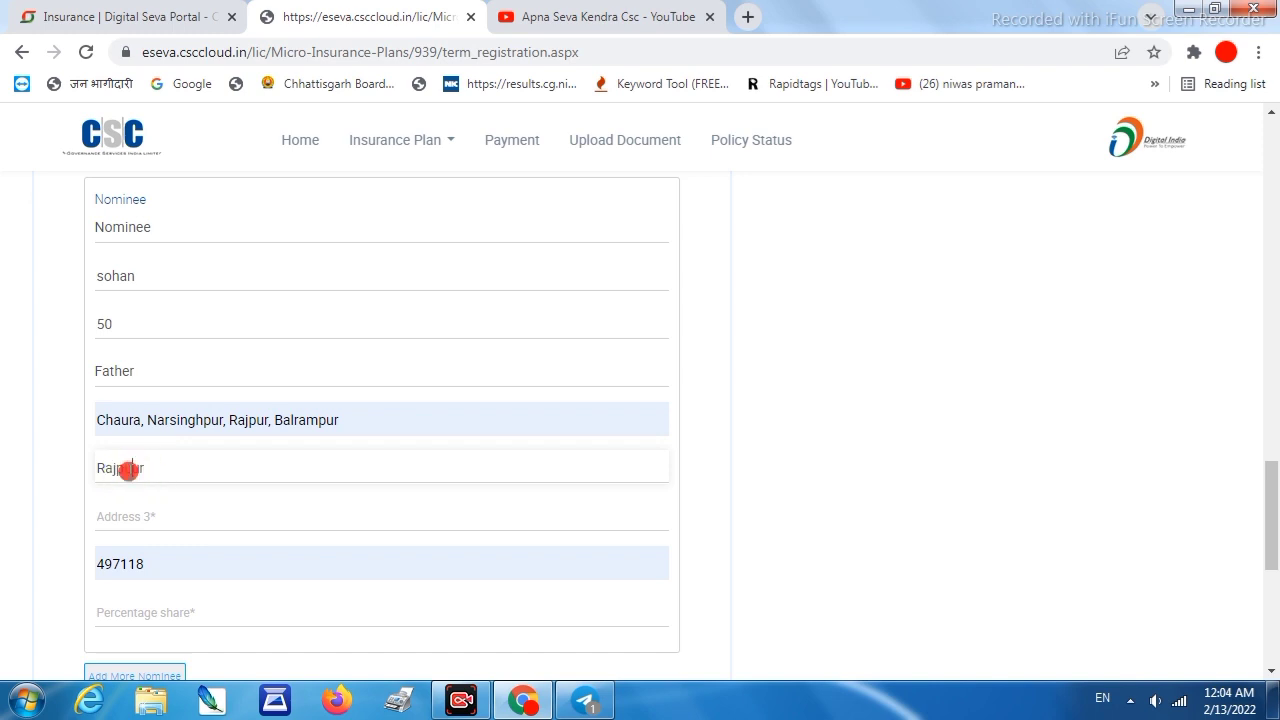
click(147, 505)
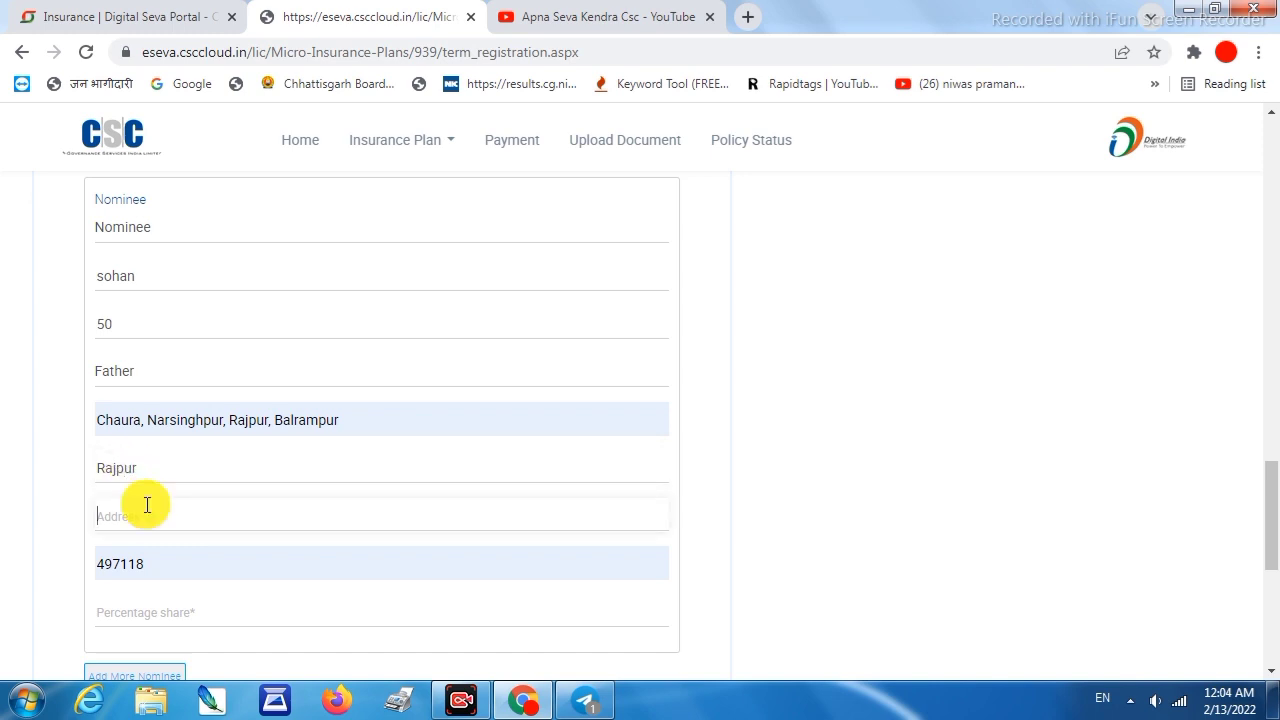
text(Balrampur)
click(143, 613)
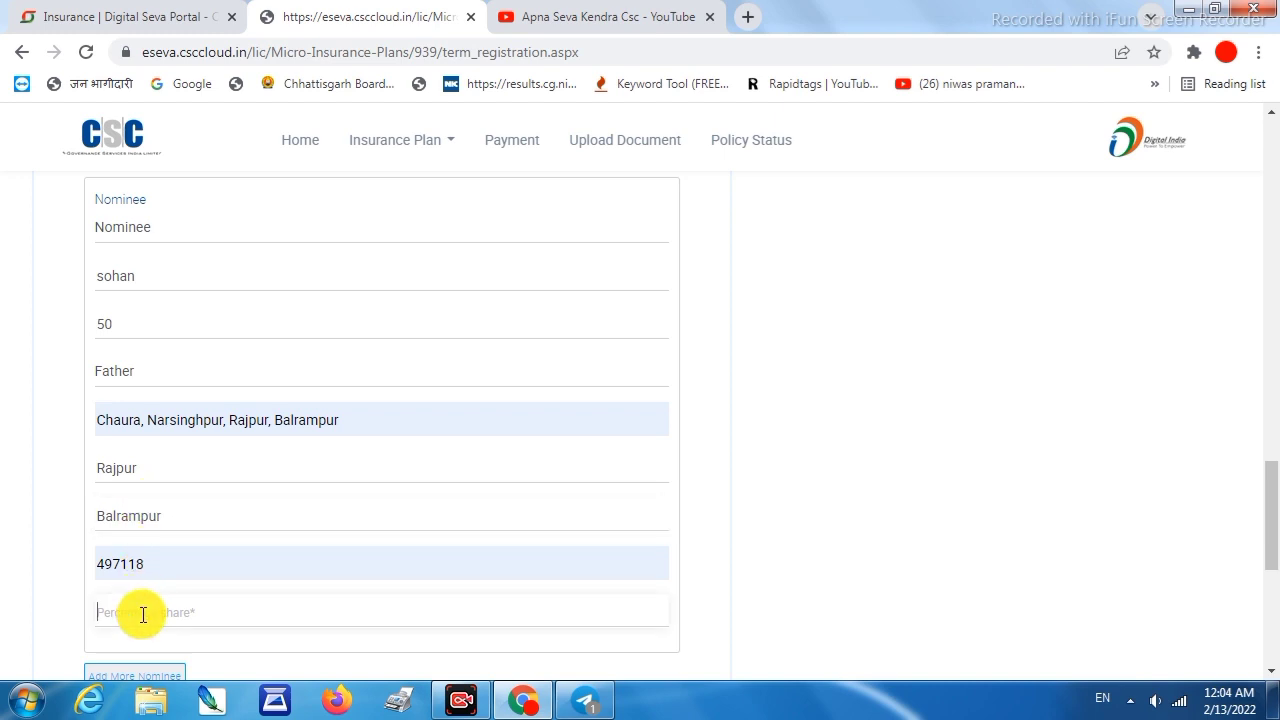
text(100)
scroll(191, 549, down, 3)
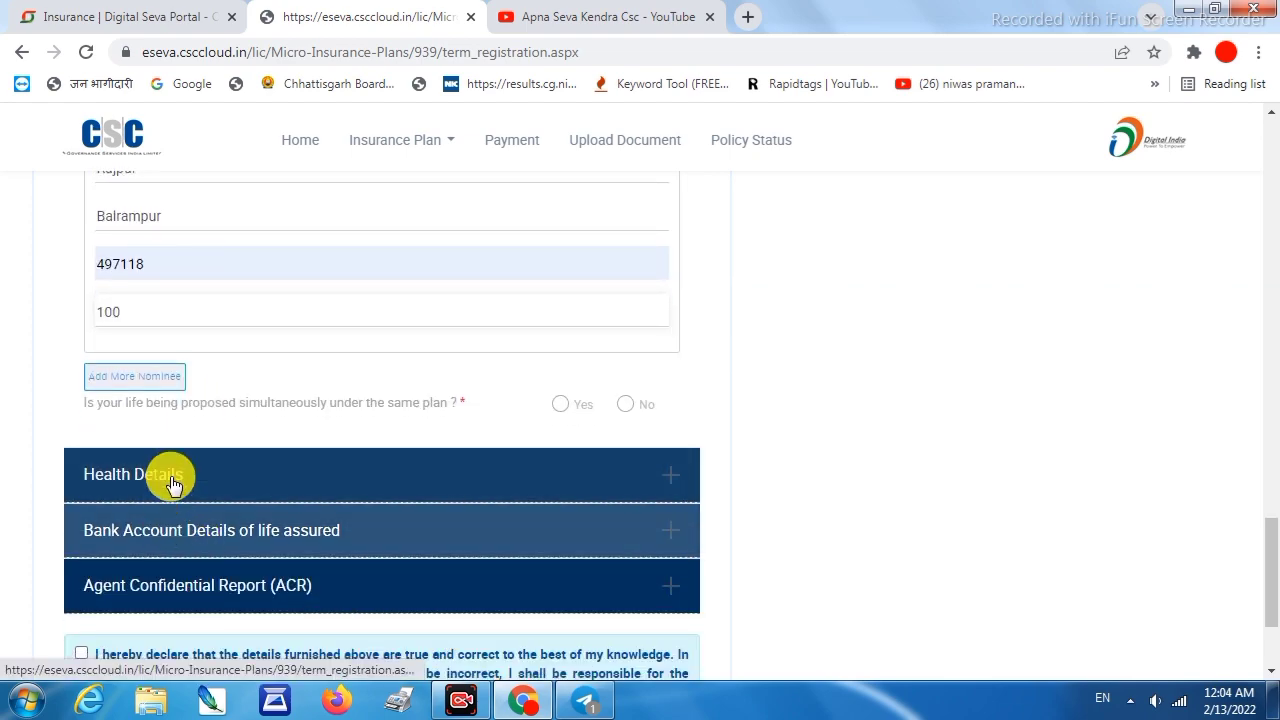
Answer the health questions: good health Yes, no current disease, treatment or hospitalisation
click(173, 485)
scroll(187, 254, up, 4)
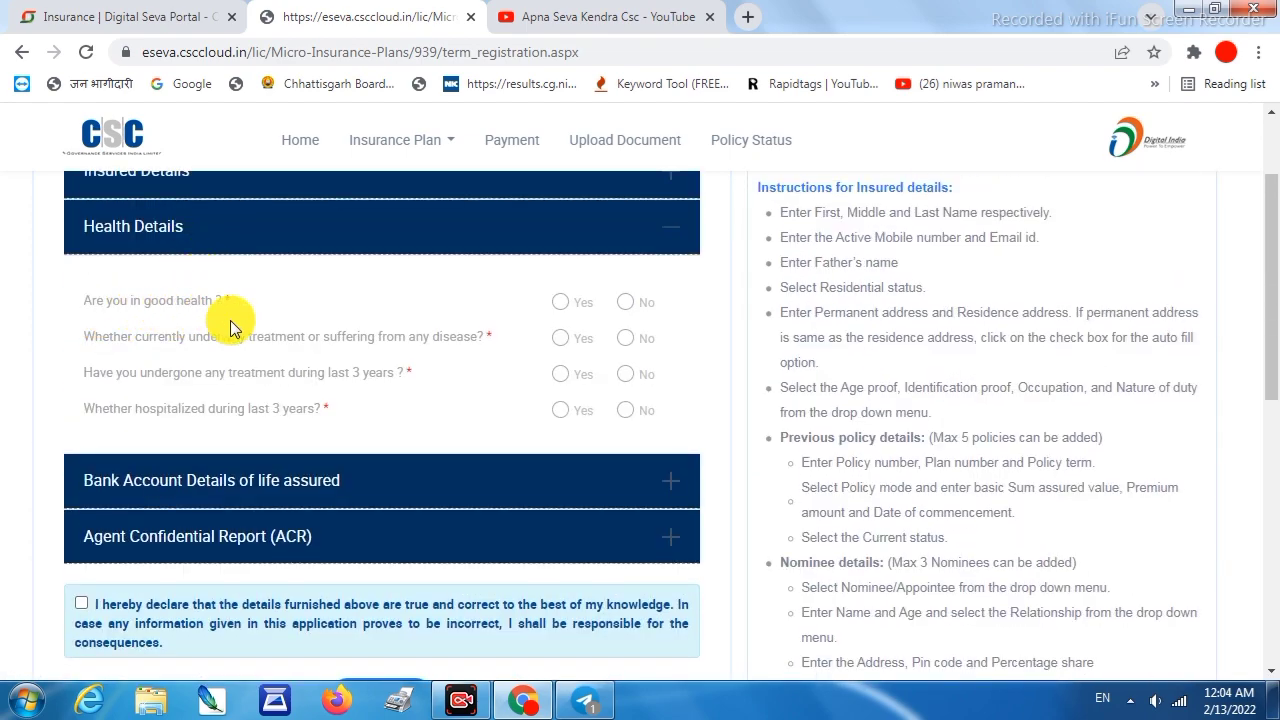
click(560, 303)
click(625, 339)
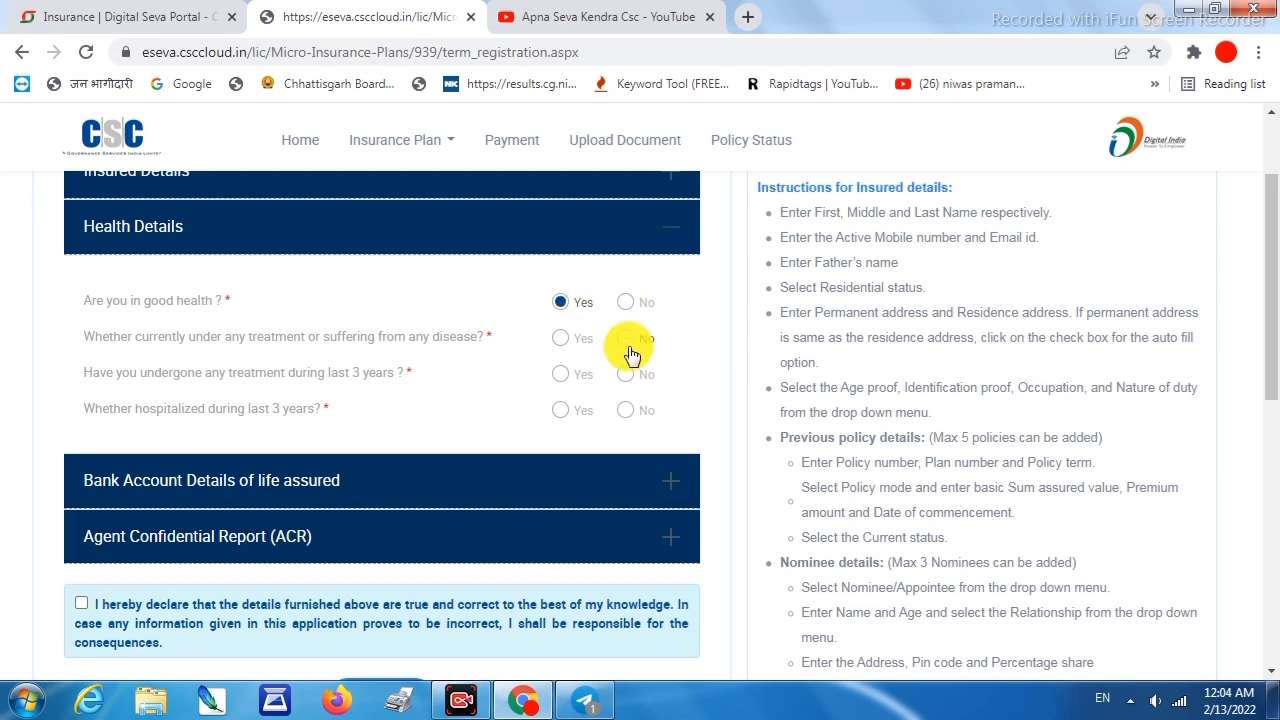
click(625, 374)
click(625, 410)
scroll(360, 374, down, 1)
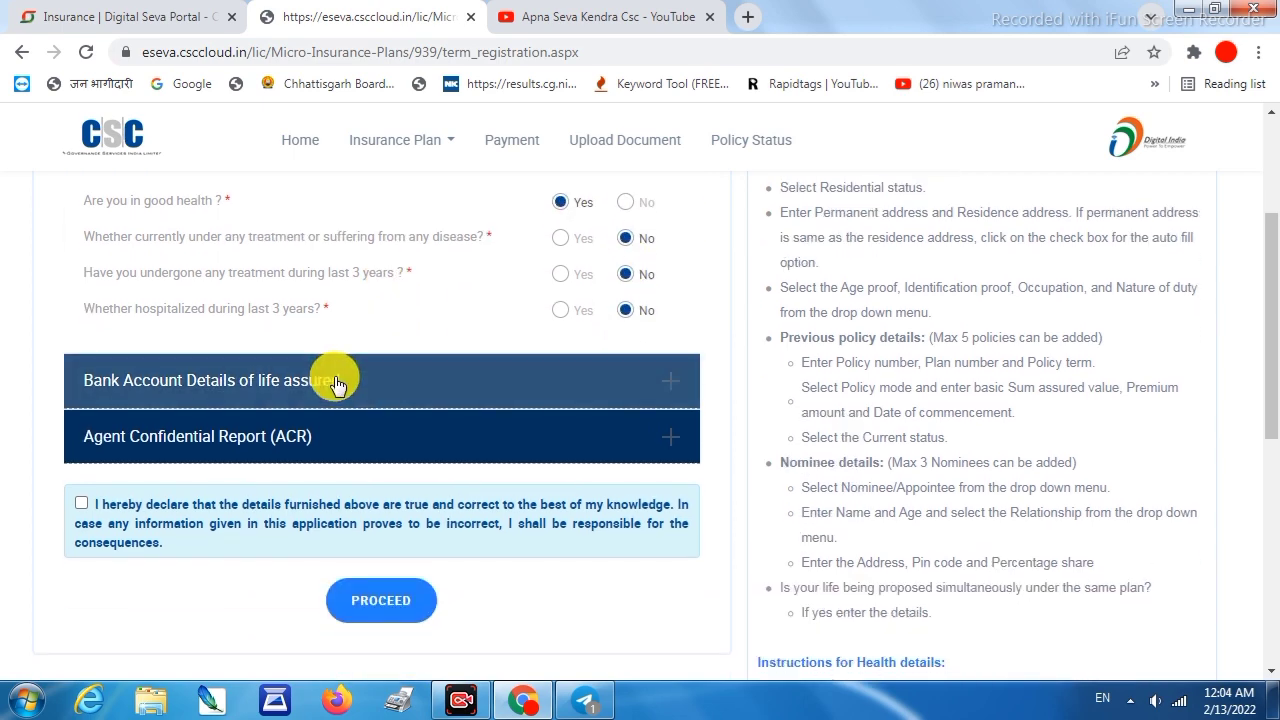
Enter the account holder's name, account number and IFSC code, with Savings account type
click(323, 384)
click(134, 261)
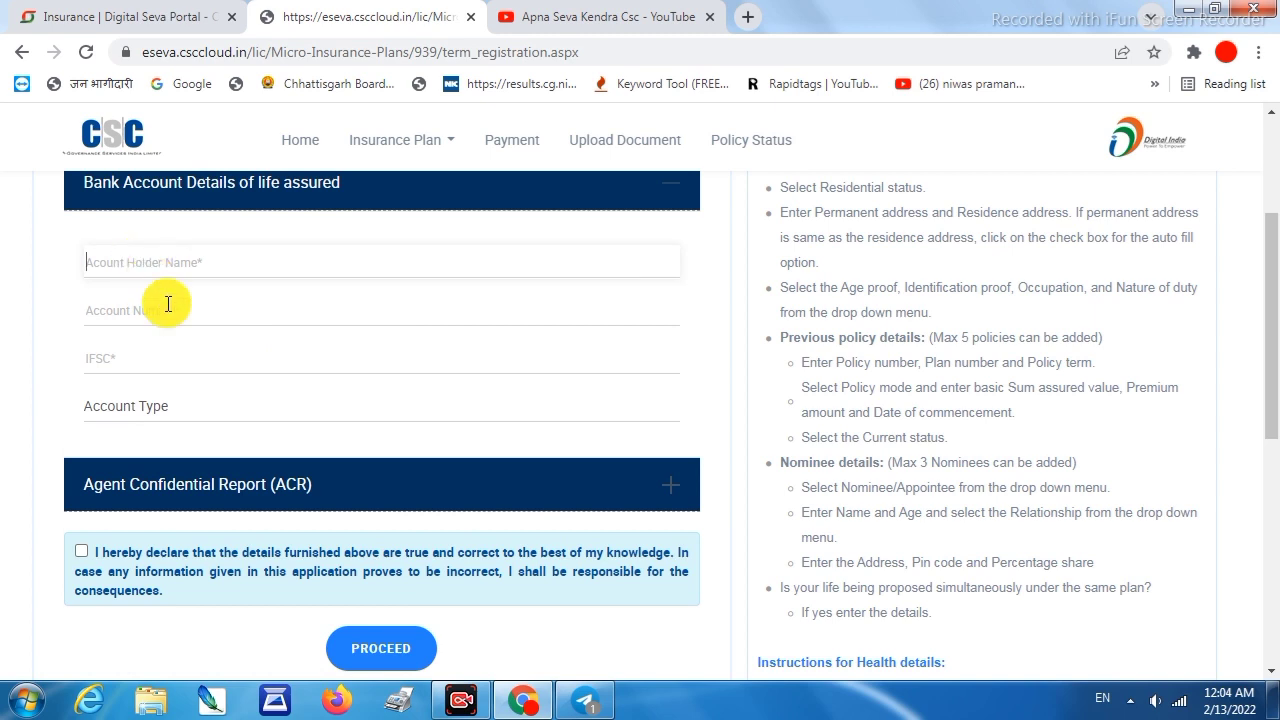
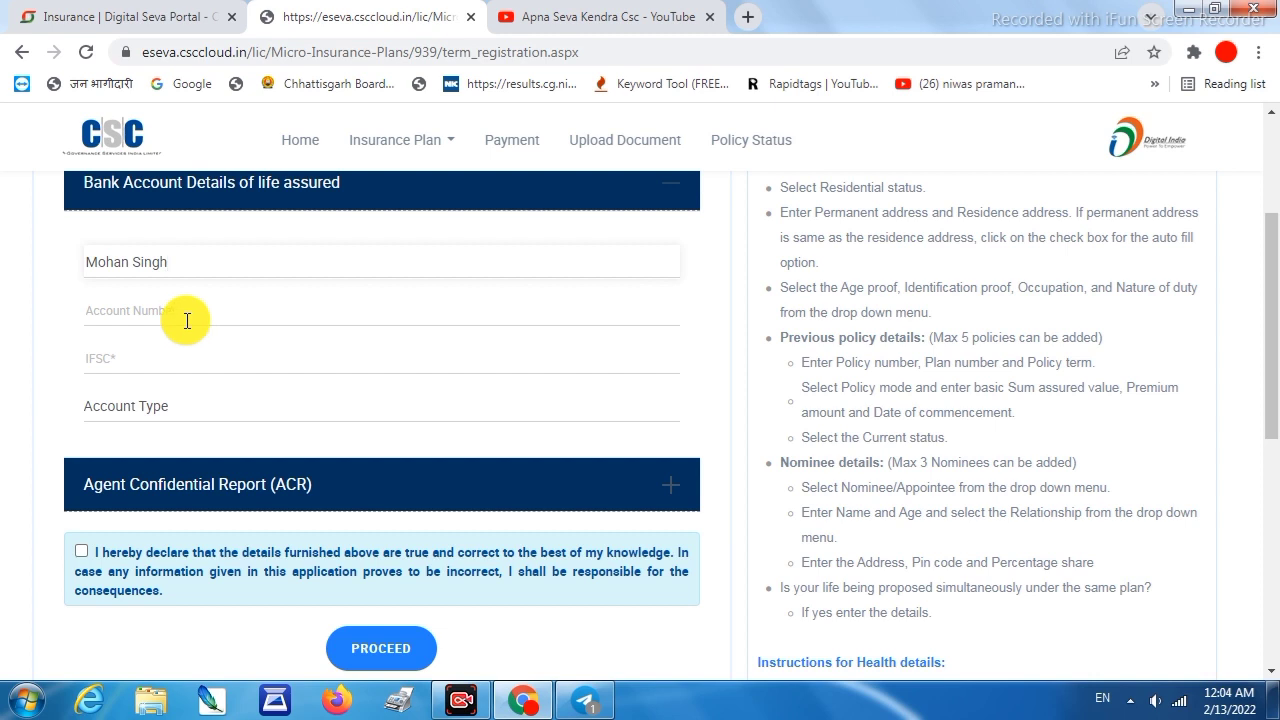
click(175, 304)
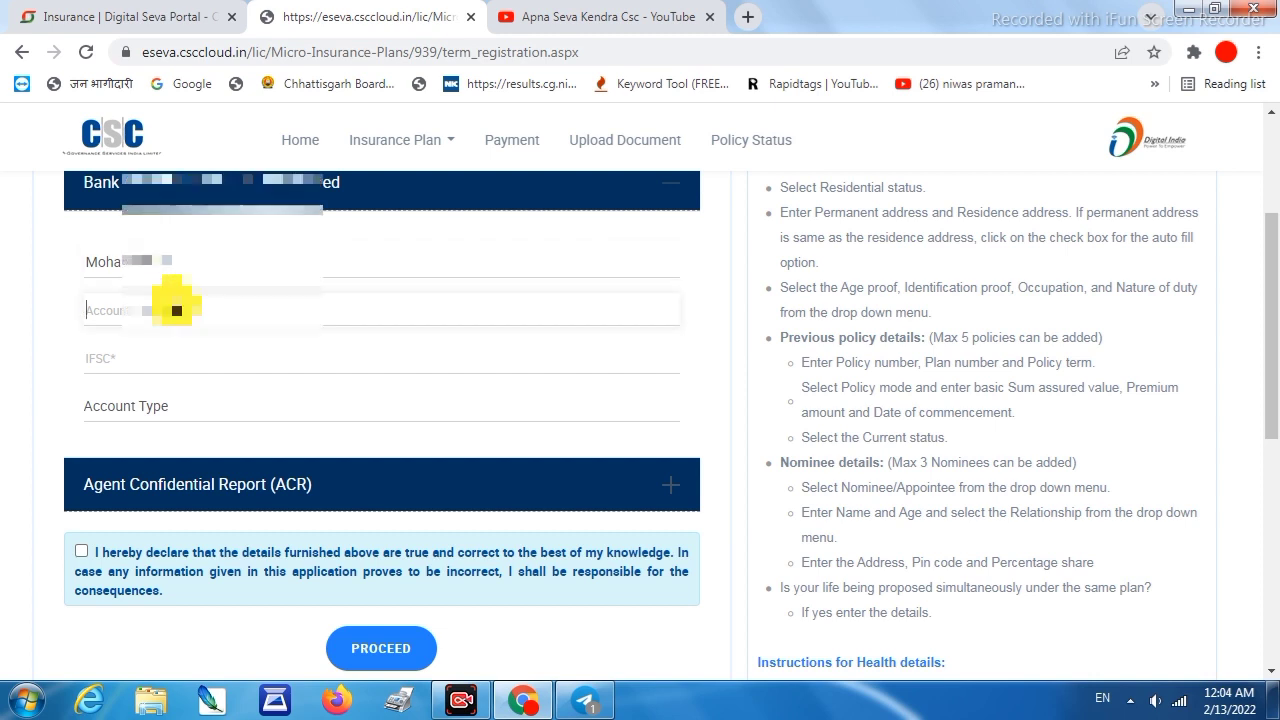
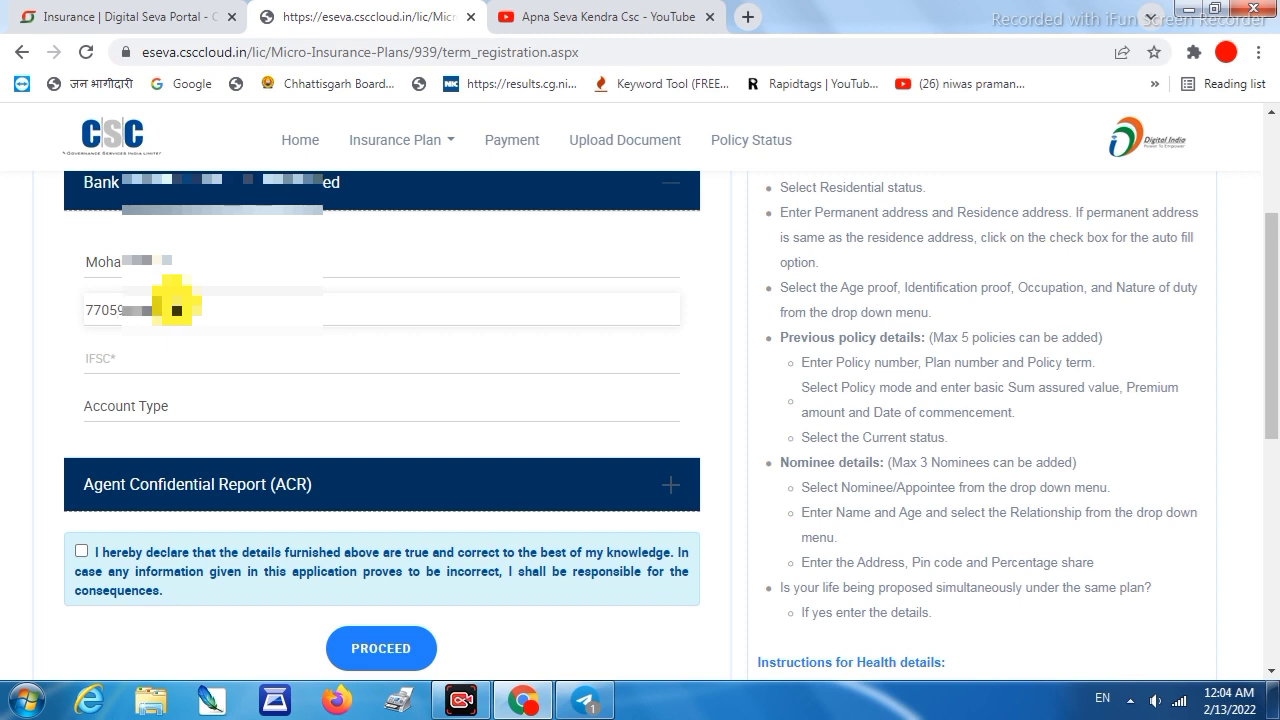
click(144, 363)
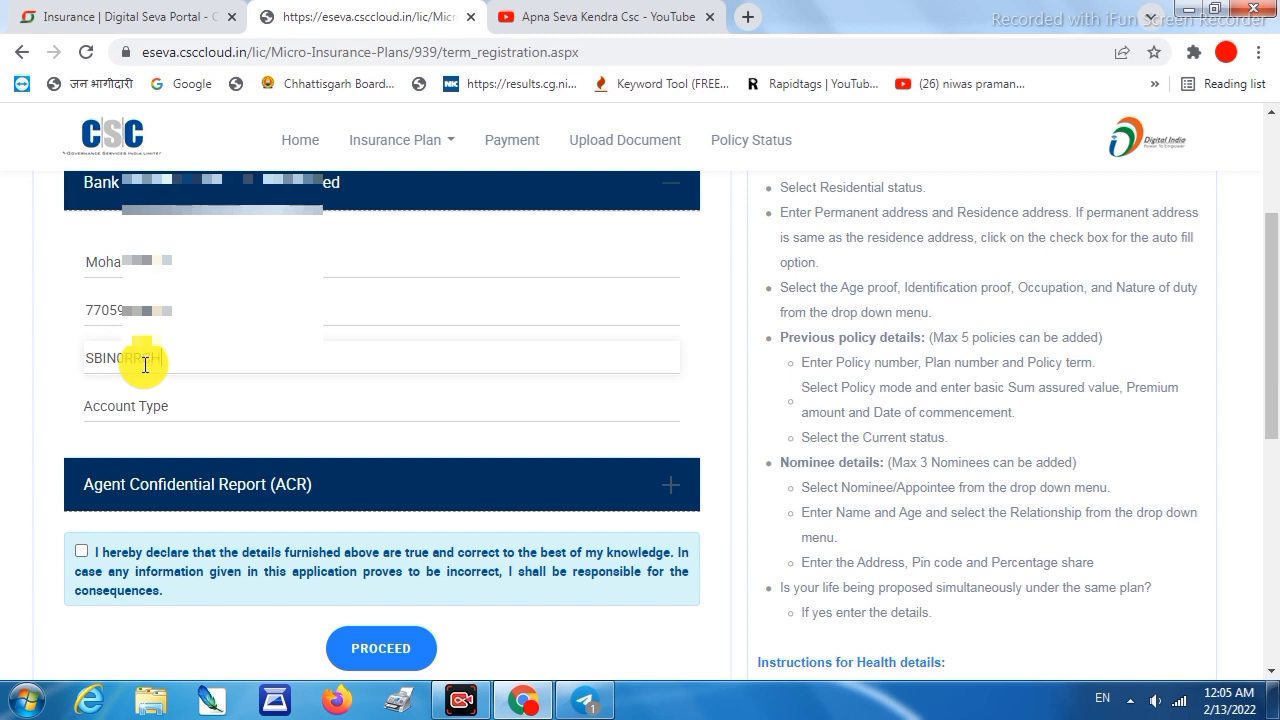
click(150, 402)
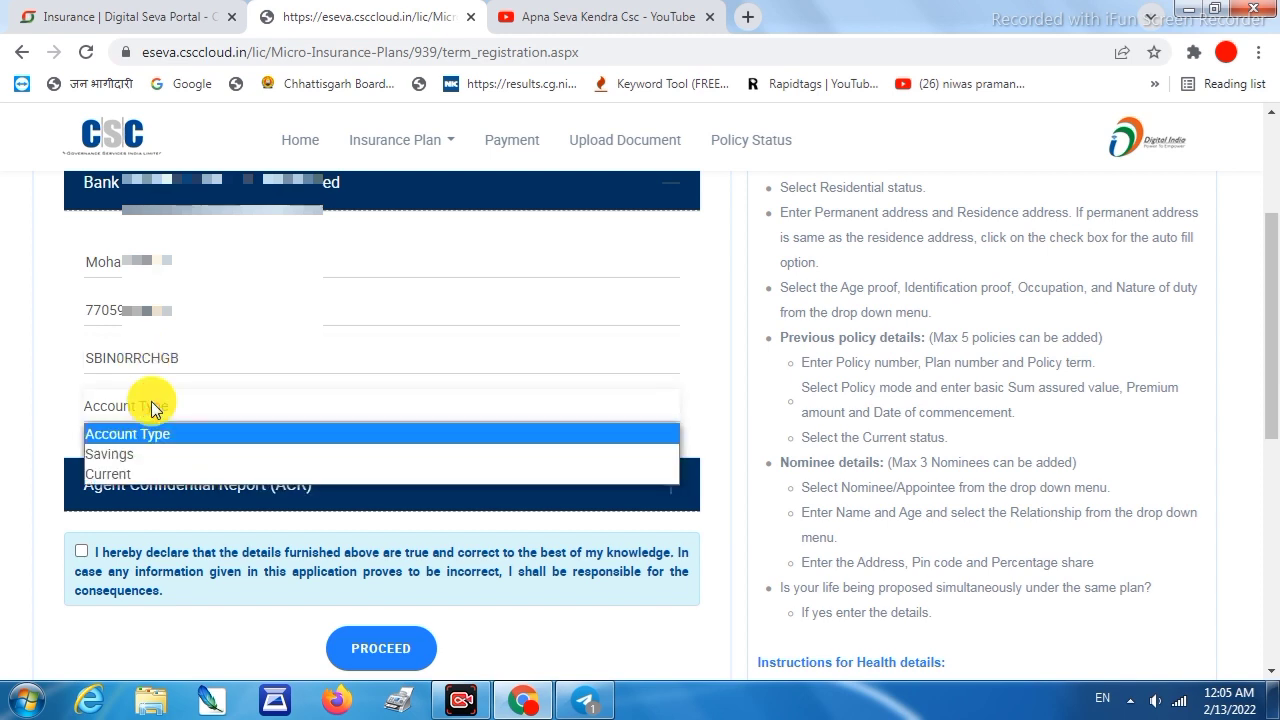
click(137, 453)
scroll(150, 440, down, 1)
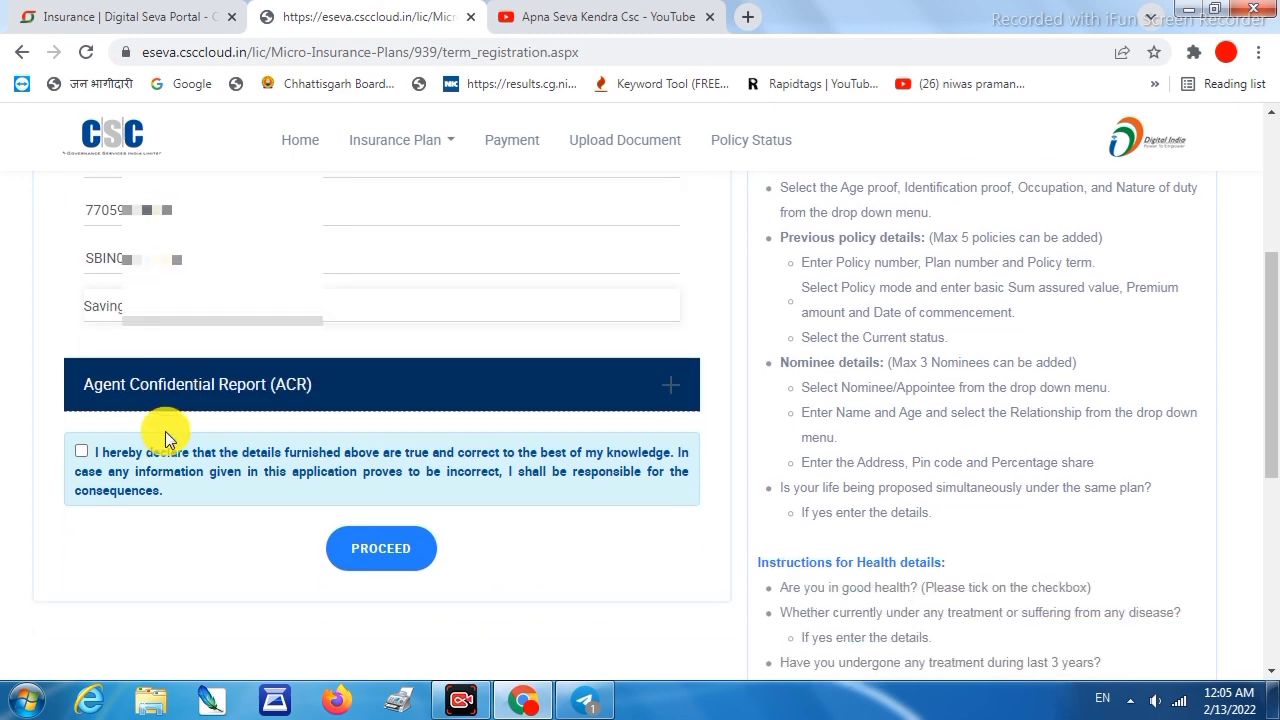
In the Agent Confidential Report, set health Good, LA time period 5 and the identification mark
click(108, 396)
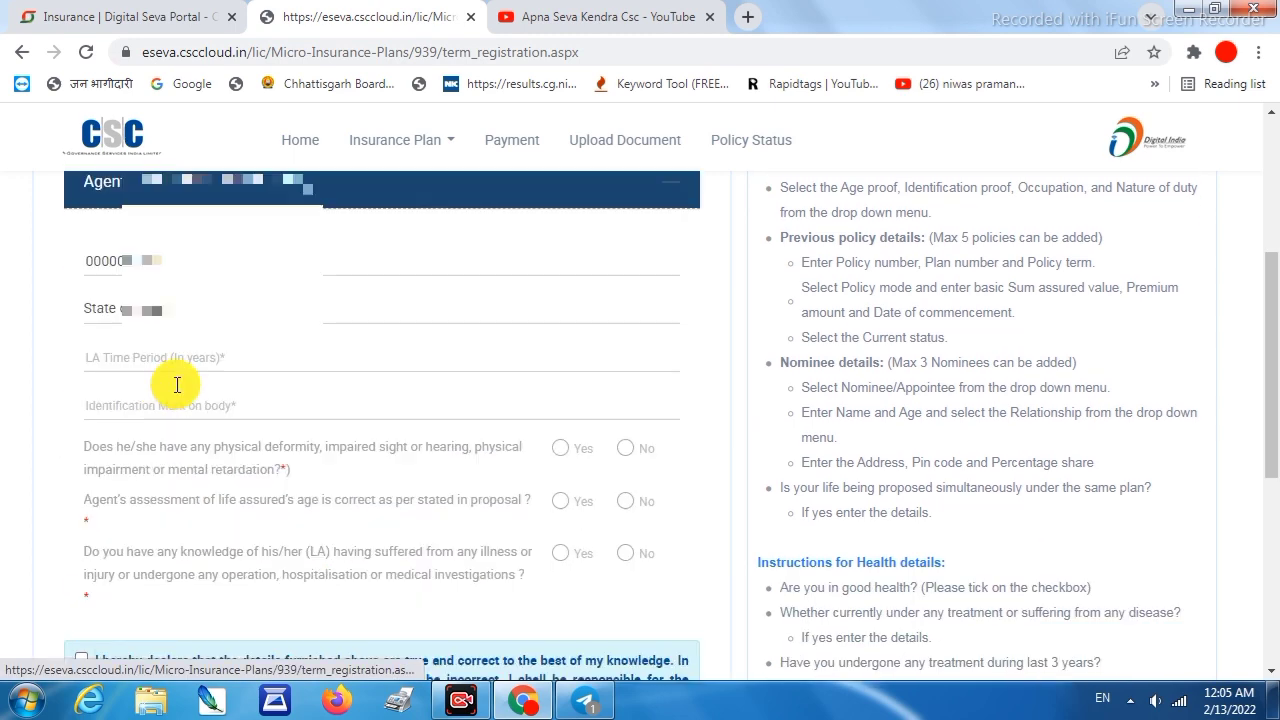
scroll(100, 290, up, 1)
click(135, 368)
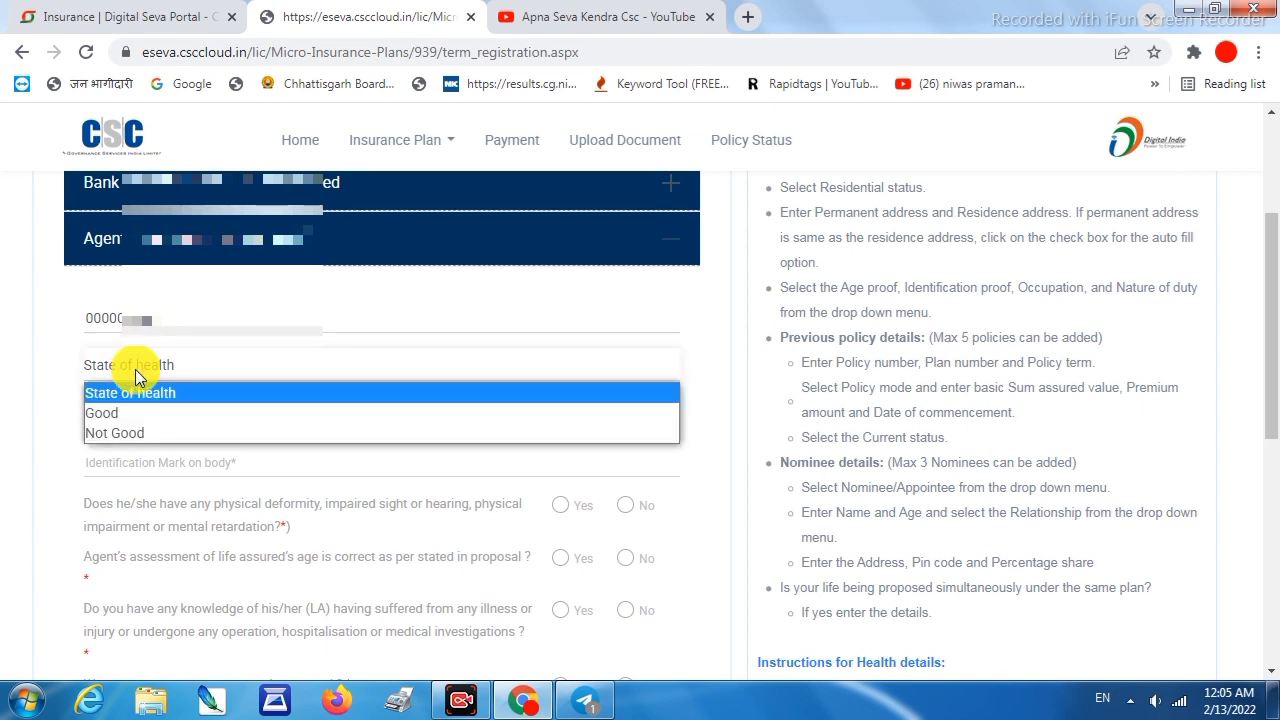
click(133, 411)
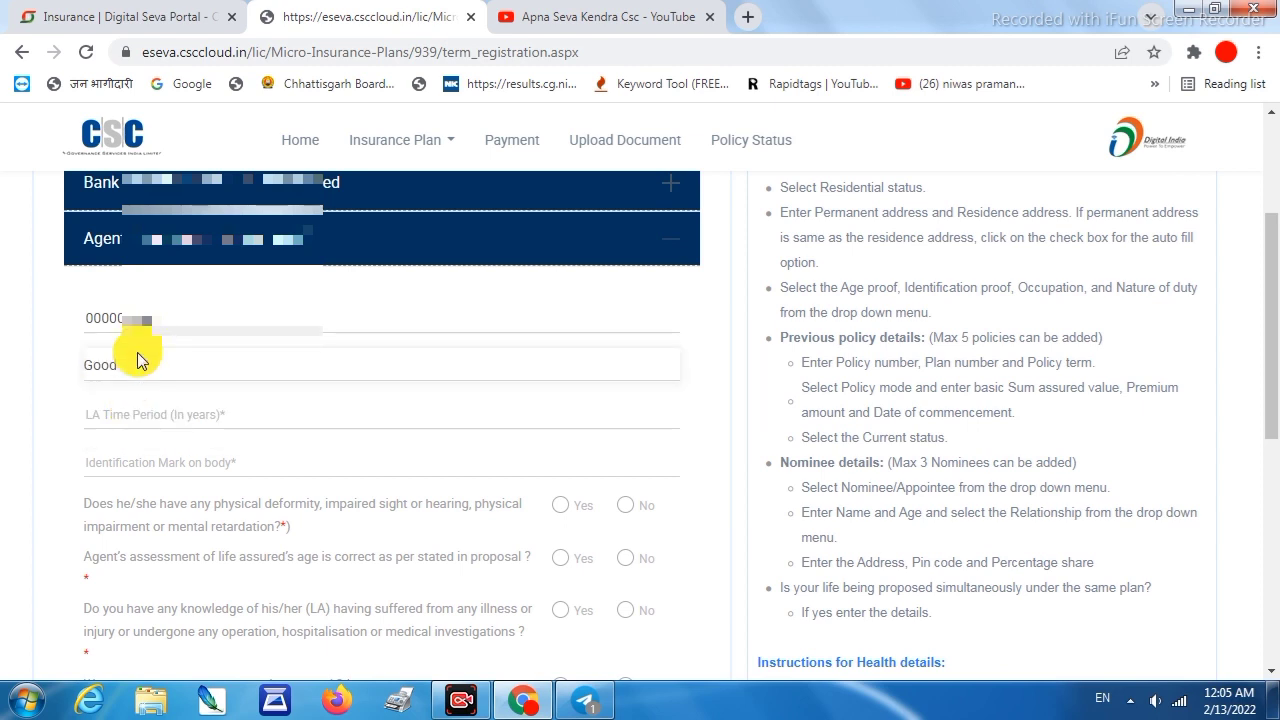
click(129, 413)
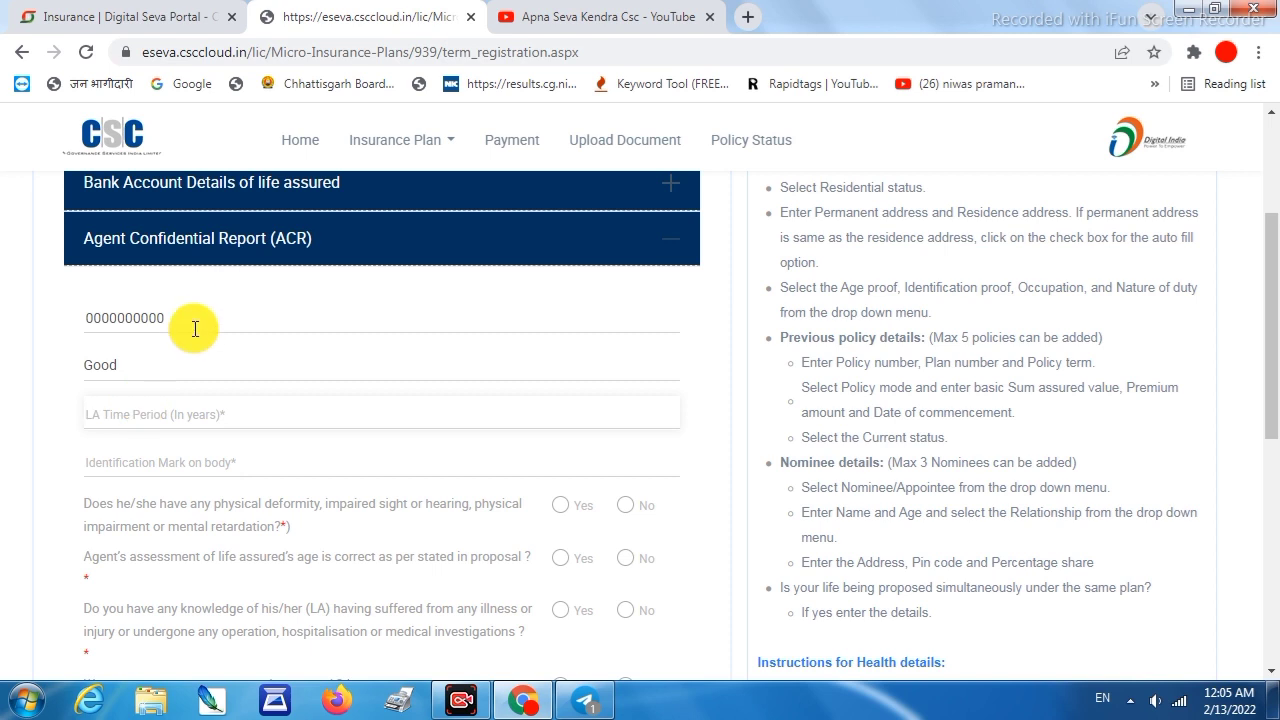
text(5)
click(192, 465)
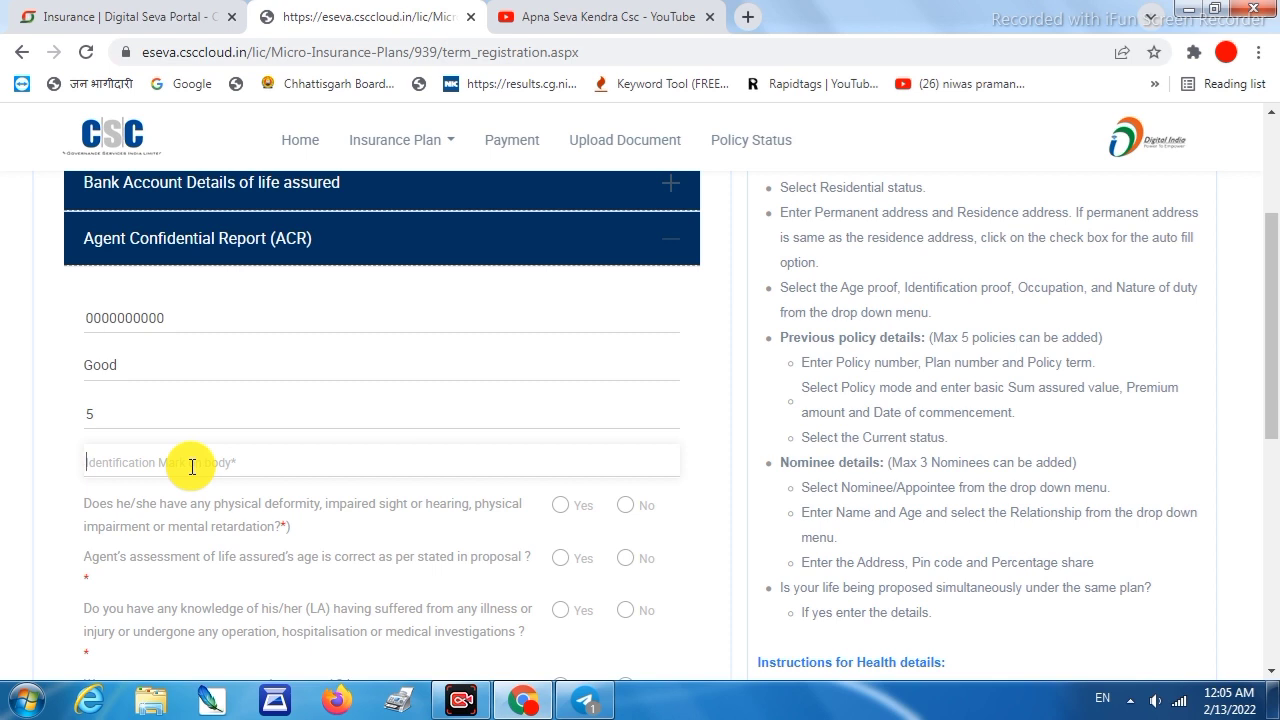
text(Sine me t)
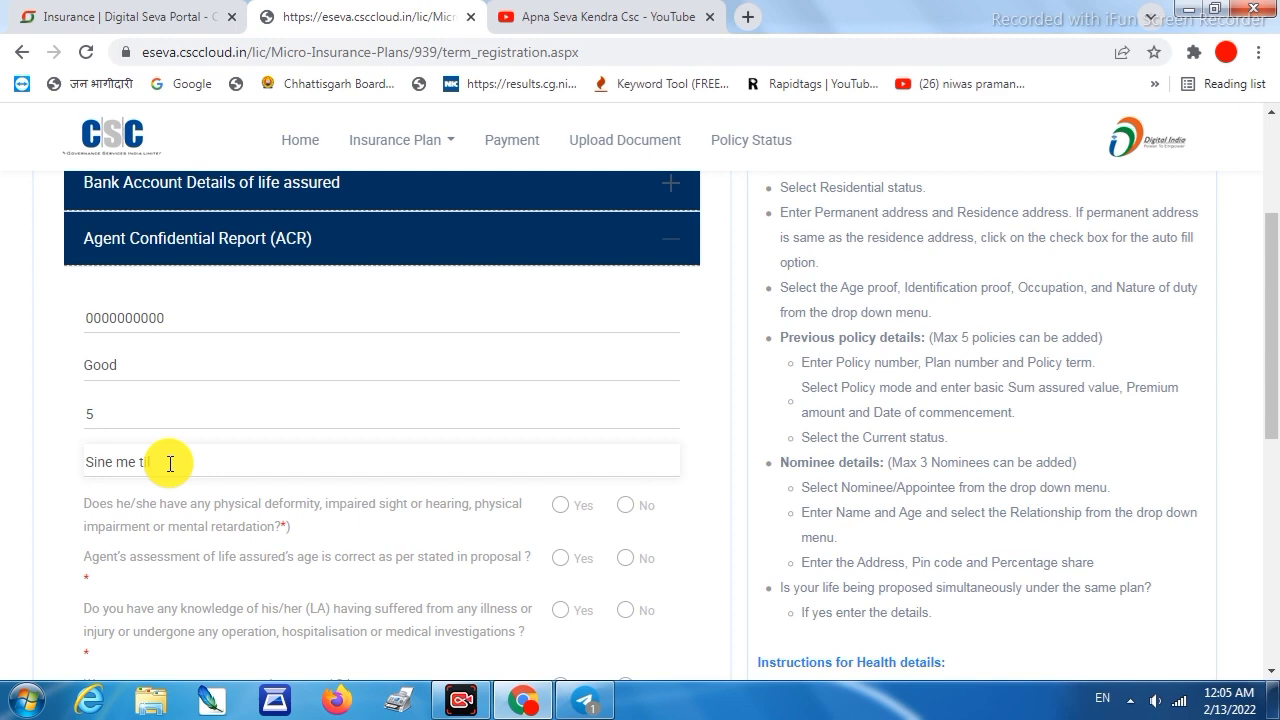
Answer the five report questions No, Yes, No, No, No and accept the declaration
scroll(190, 455, down, 2)
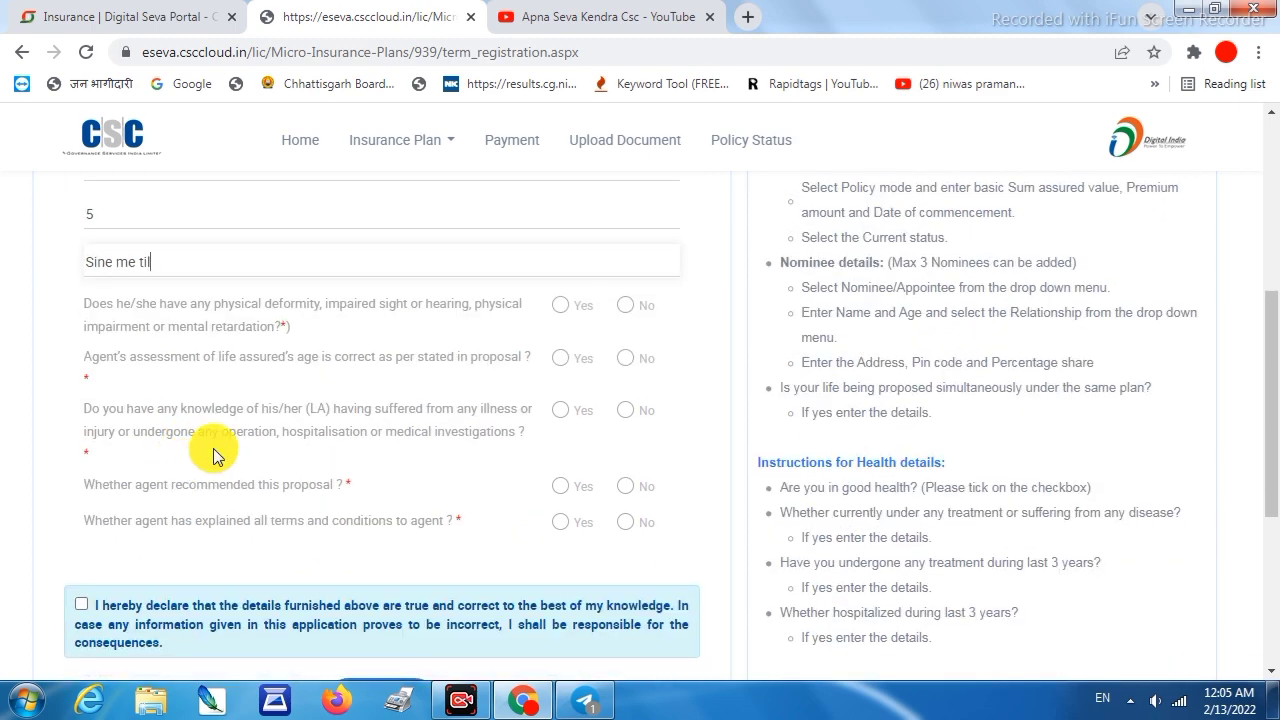
click(625, 305)
click(558, 358)
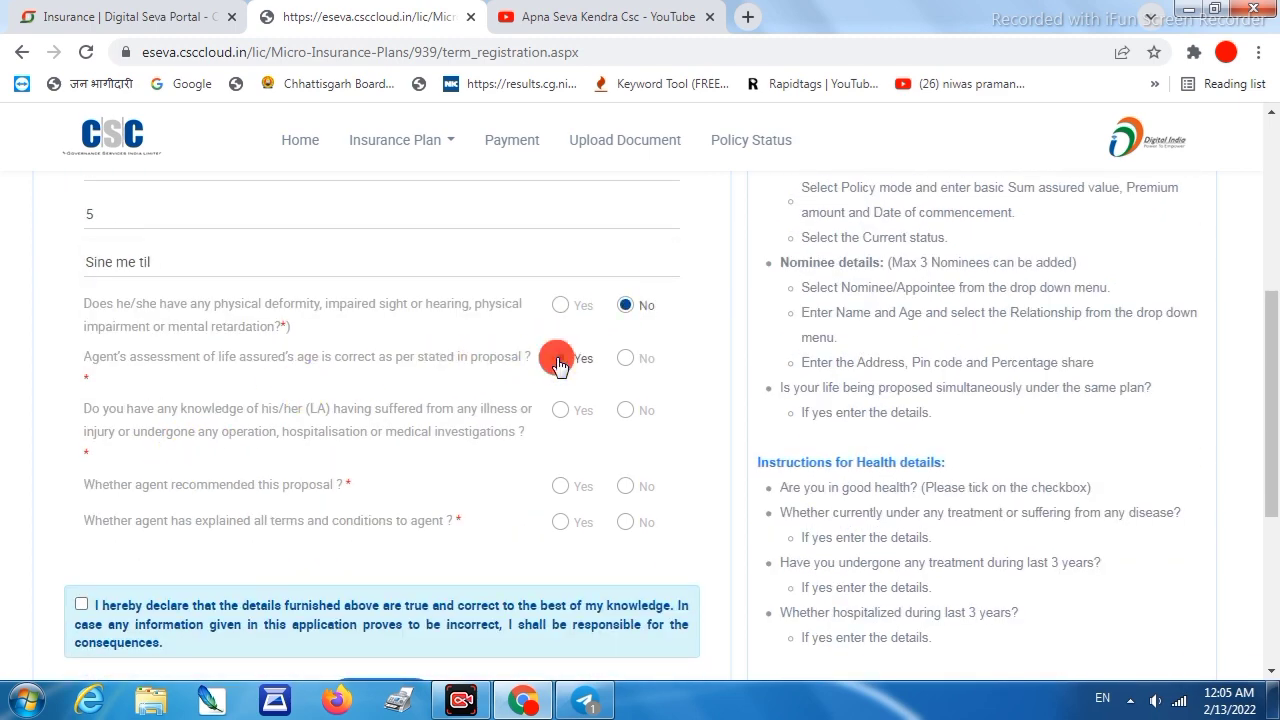
click(625, 410)
click(626, 488)
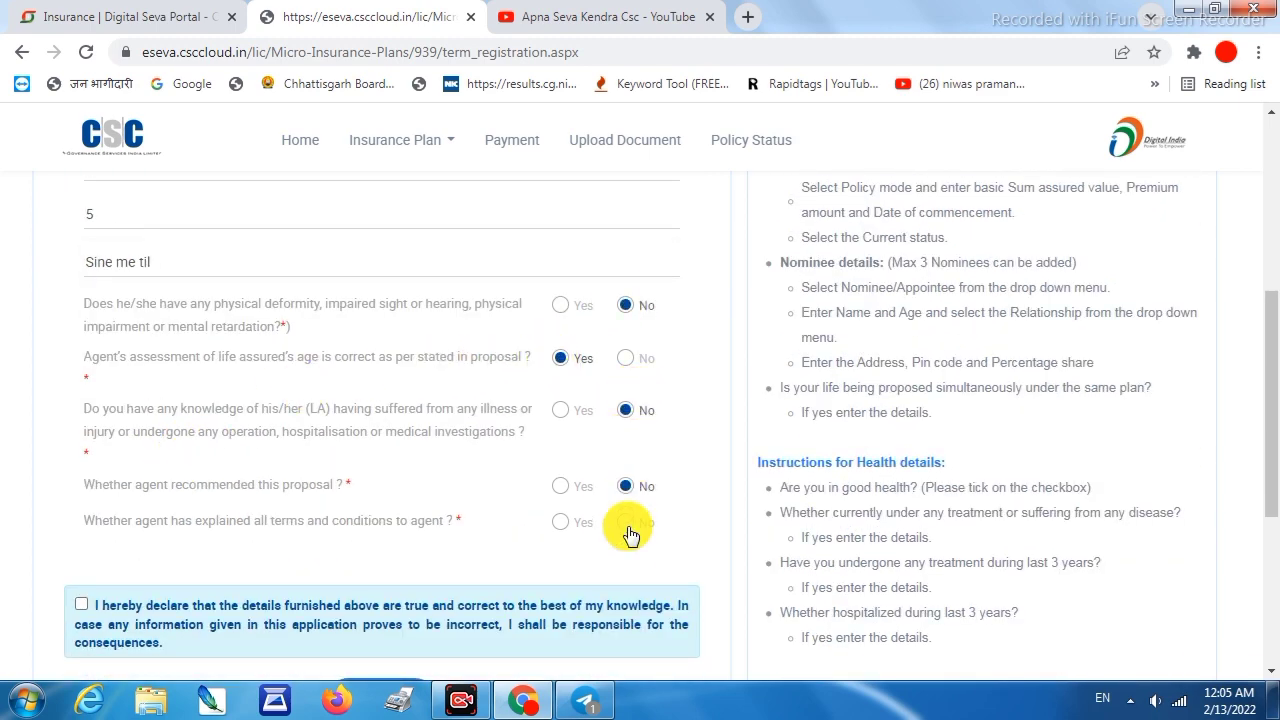
click(625, 522)
scroll(361, 499, down, 1)
click(80, 507)
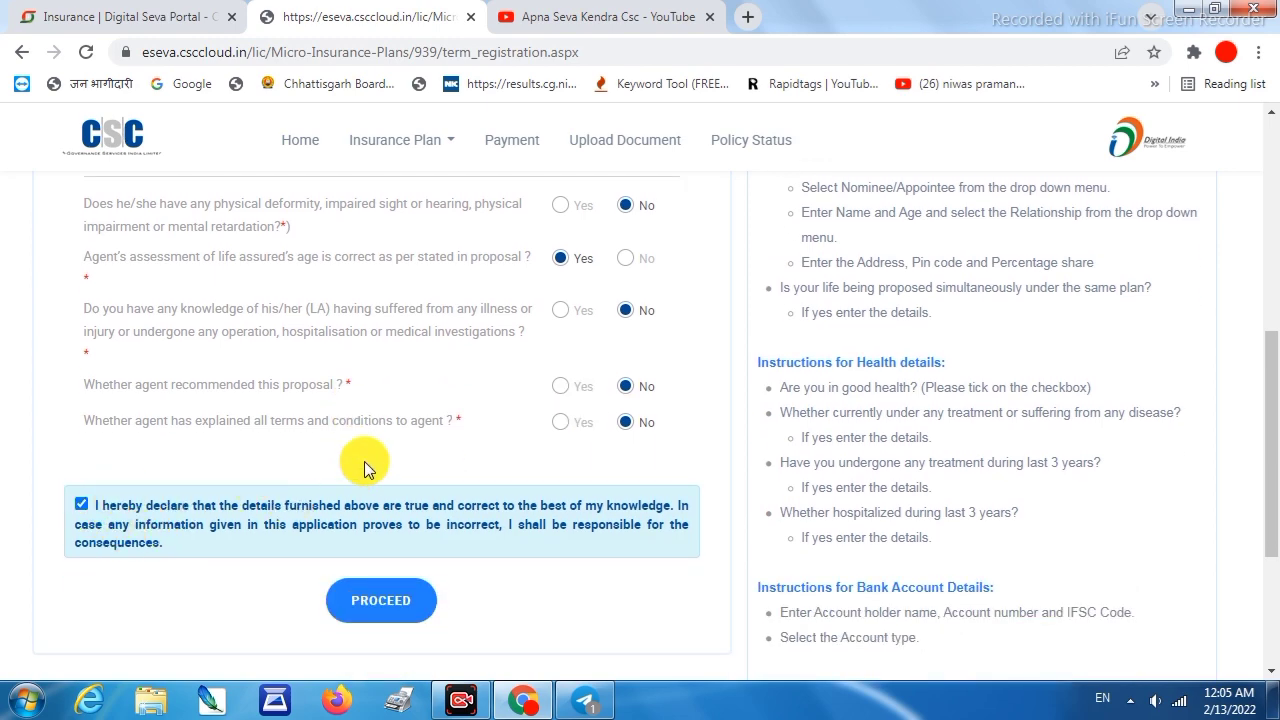
scroll(366, 543, up, 10)
scroll(396, 407, down, 10)
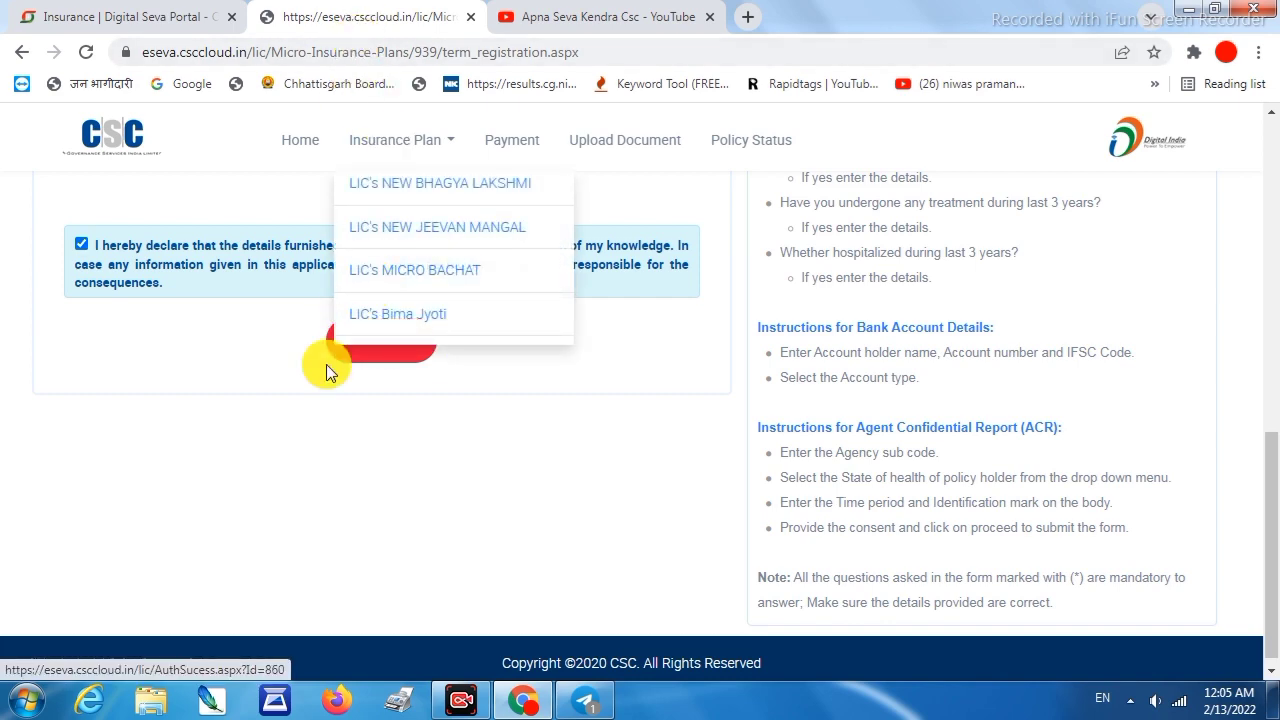
Review the proposal, collapsing Agent Confidential Report and expanding the Insured Details section
scroll(368, 362, up, 8)
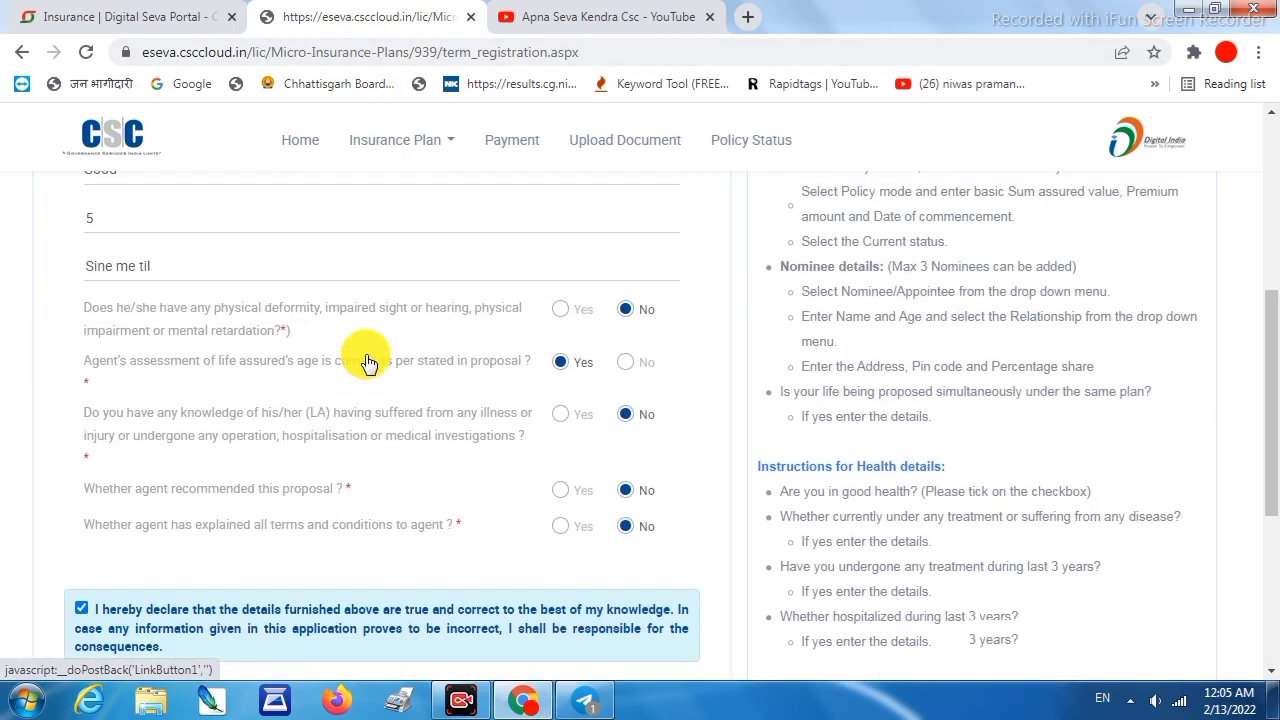
scroll(366, 358, up, 2)
scroll(366, 357, down, 2)
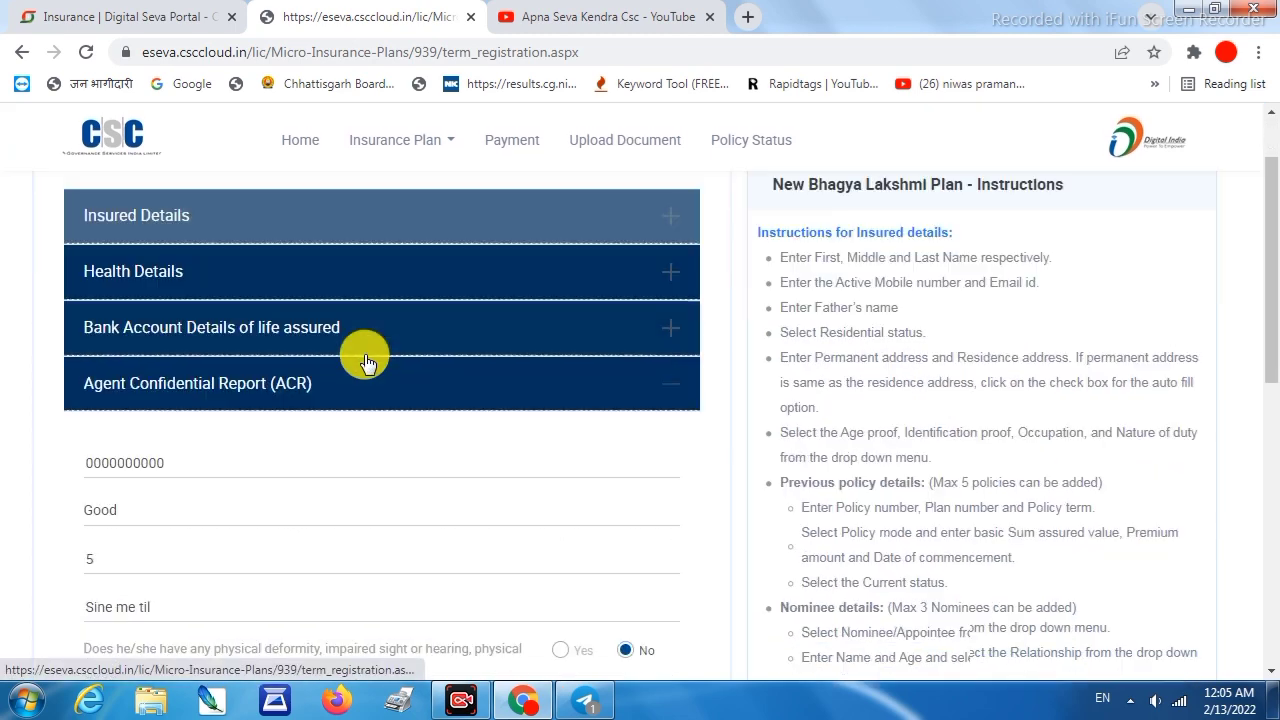
click(327, 403)
scroll(327, 403, up, 2)
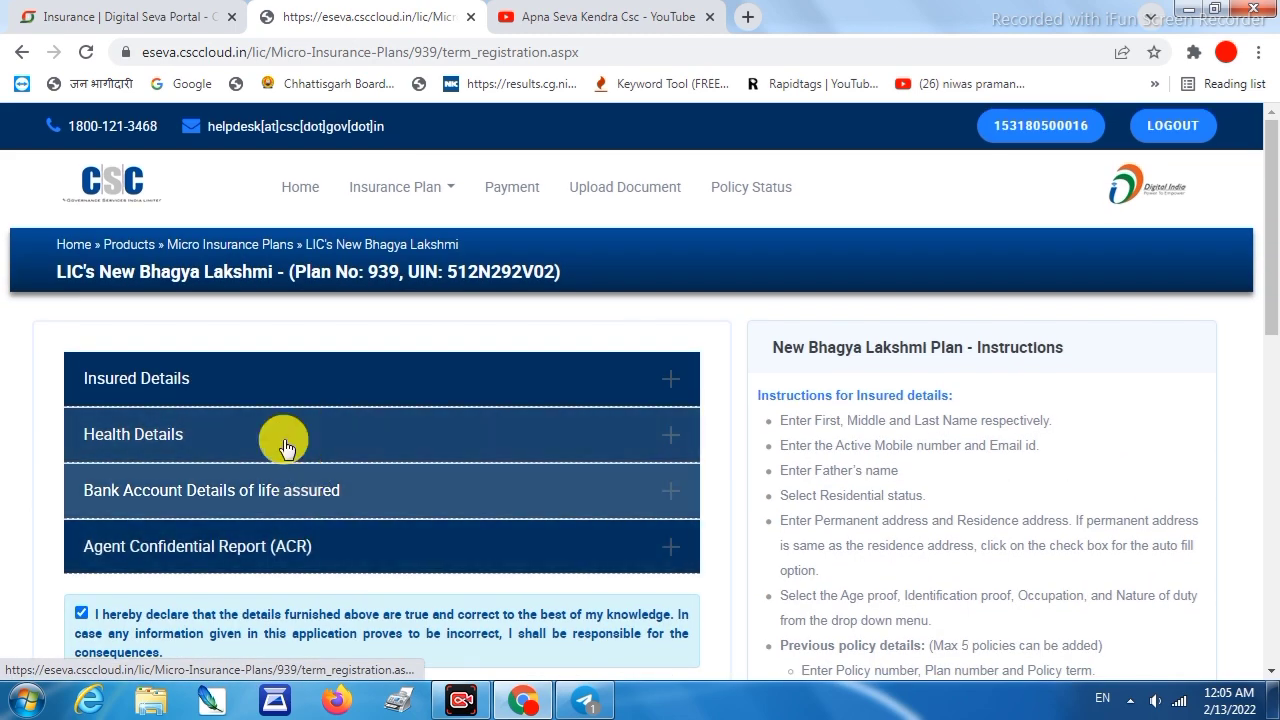
click(237, 380)
Answer No to the simultaneous-proposal question and submit the proposal form
scroll(322, 350, down, 8)
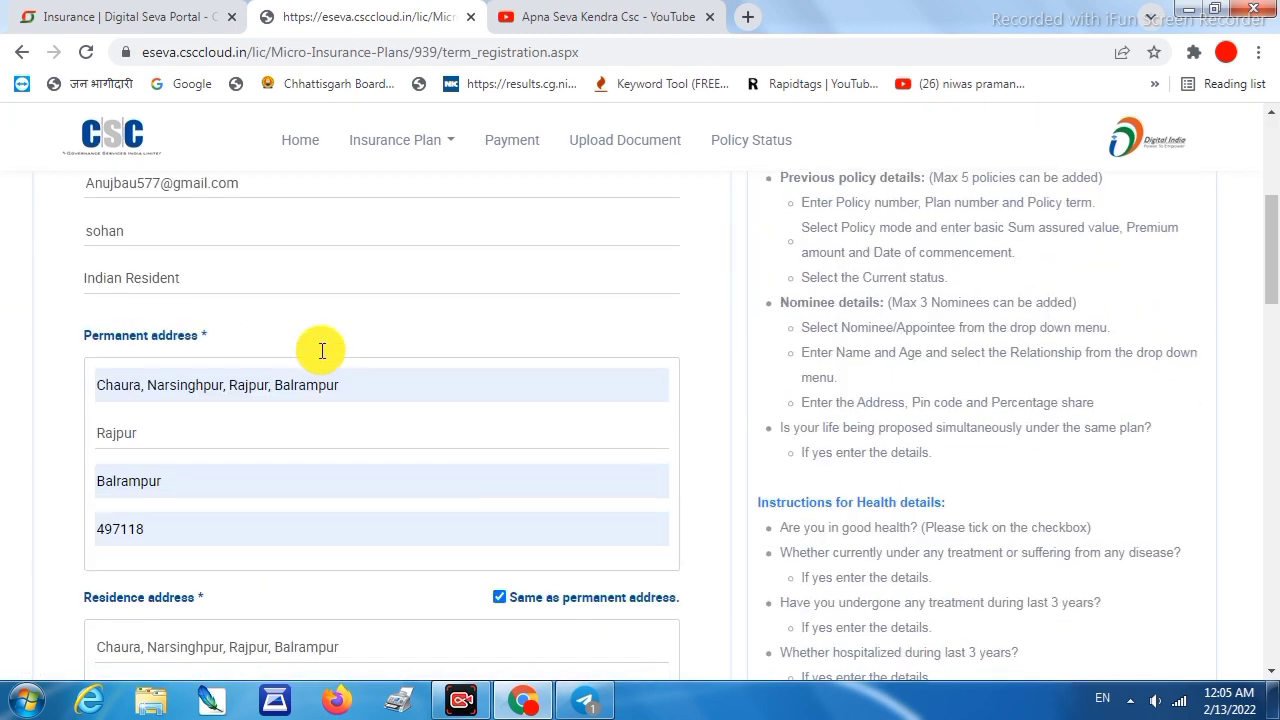
scroll(322, 350, down, 8)
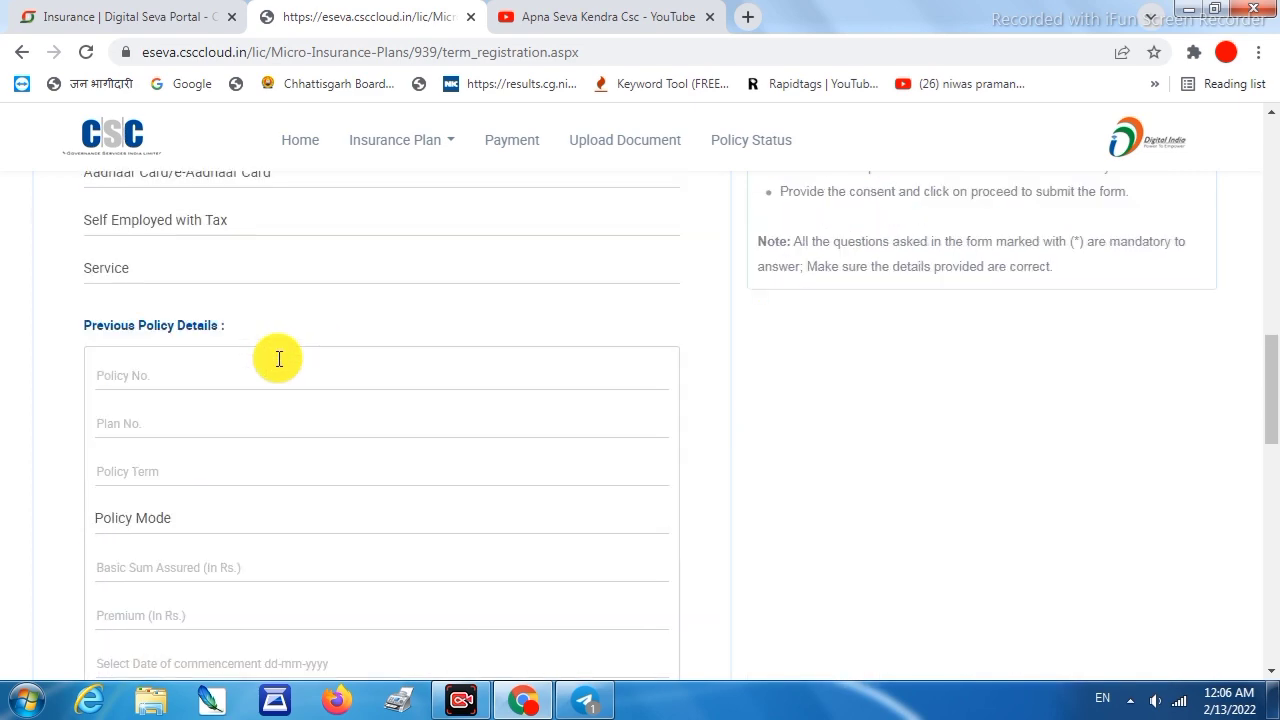
scroll(150, 340, down, 8)
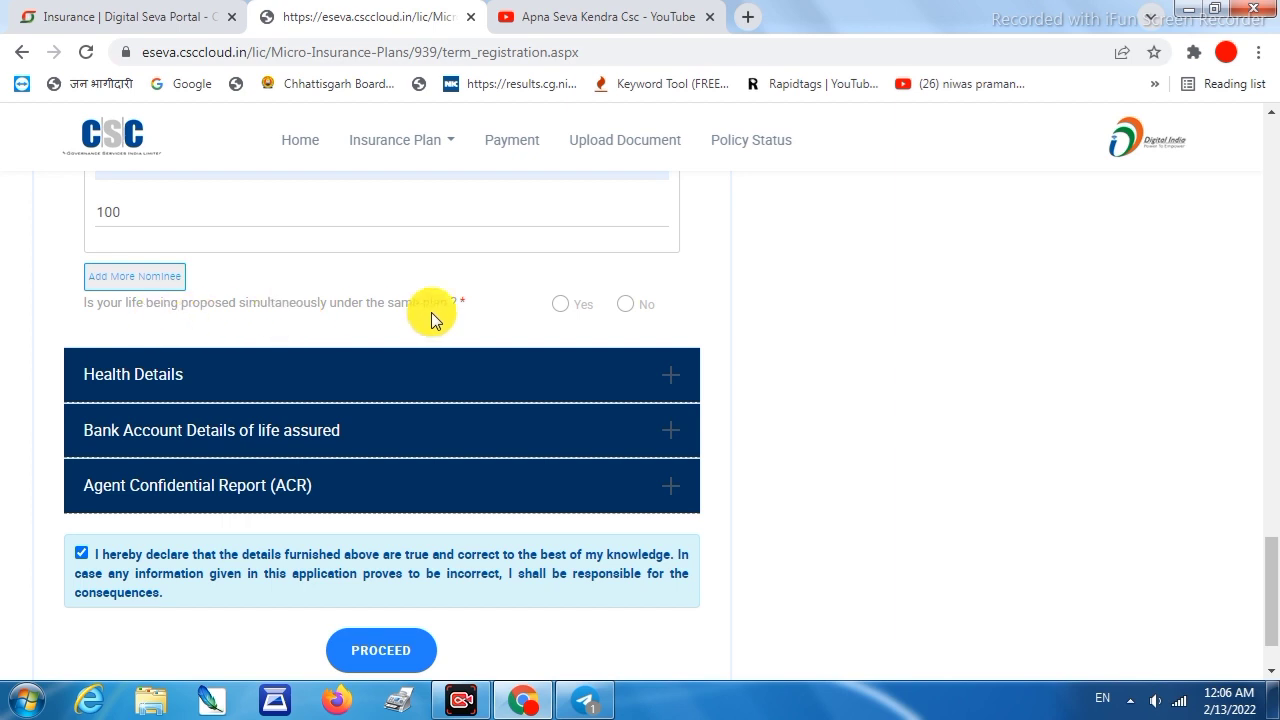
click(625, 304)
scroll(275, 324, up, 4)
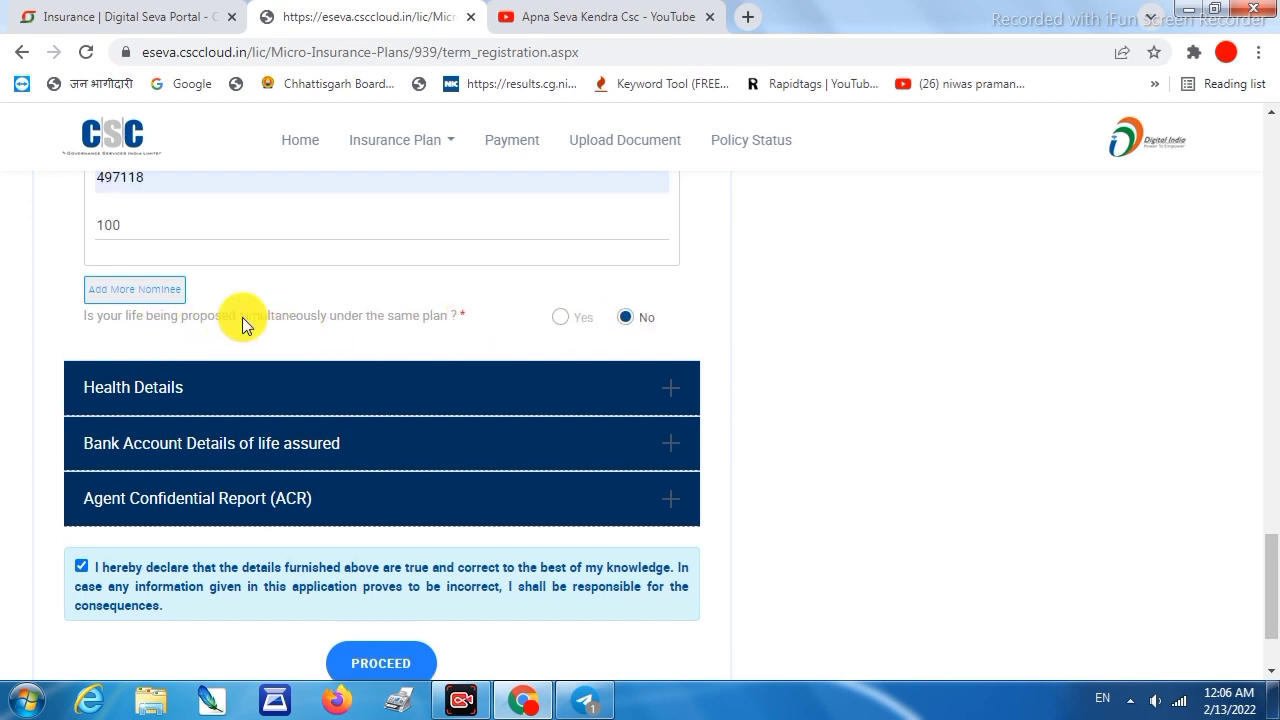
scroll(137, 275, up, 1)
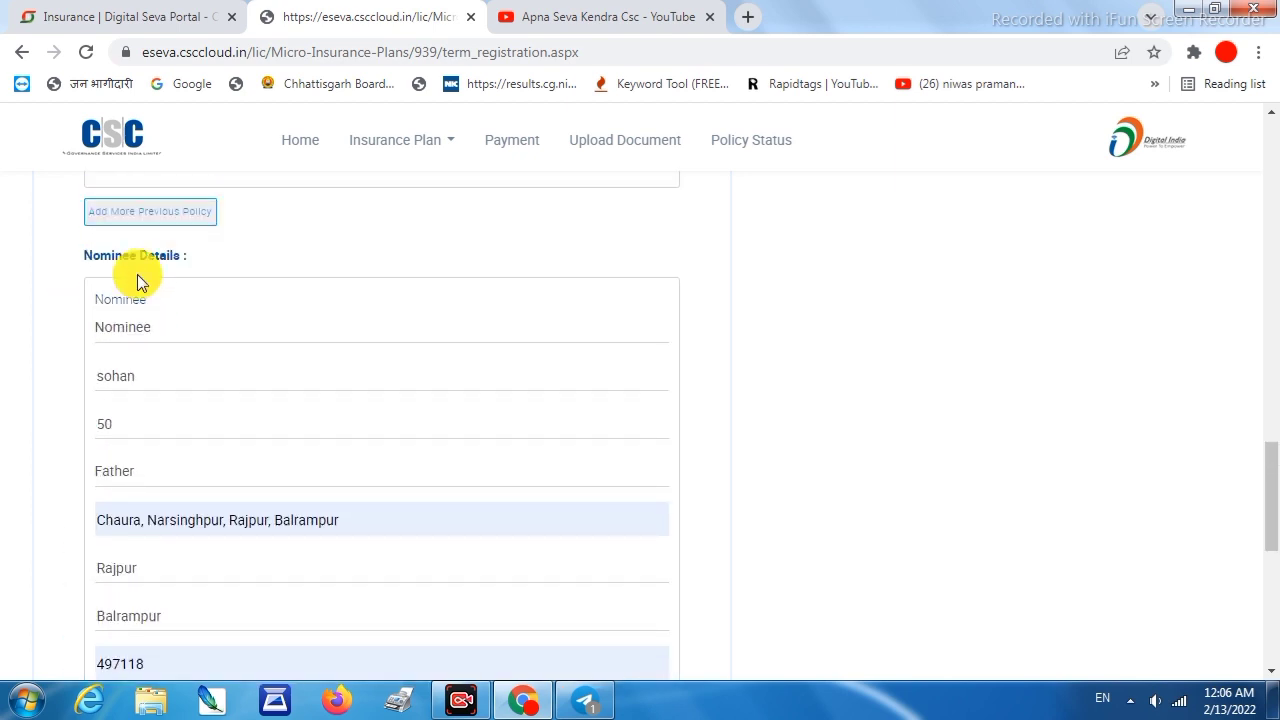
scroll(137, 275, down, 3)
scroll(588, 512, down, 3)
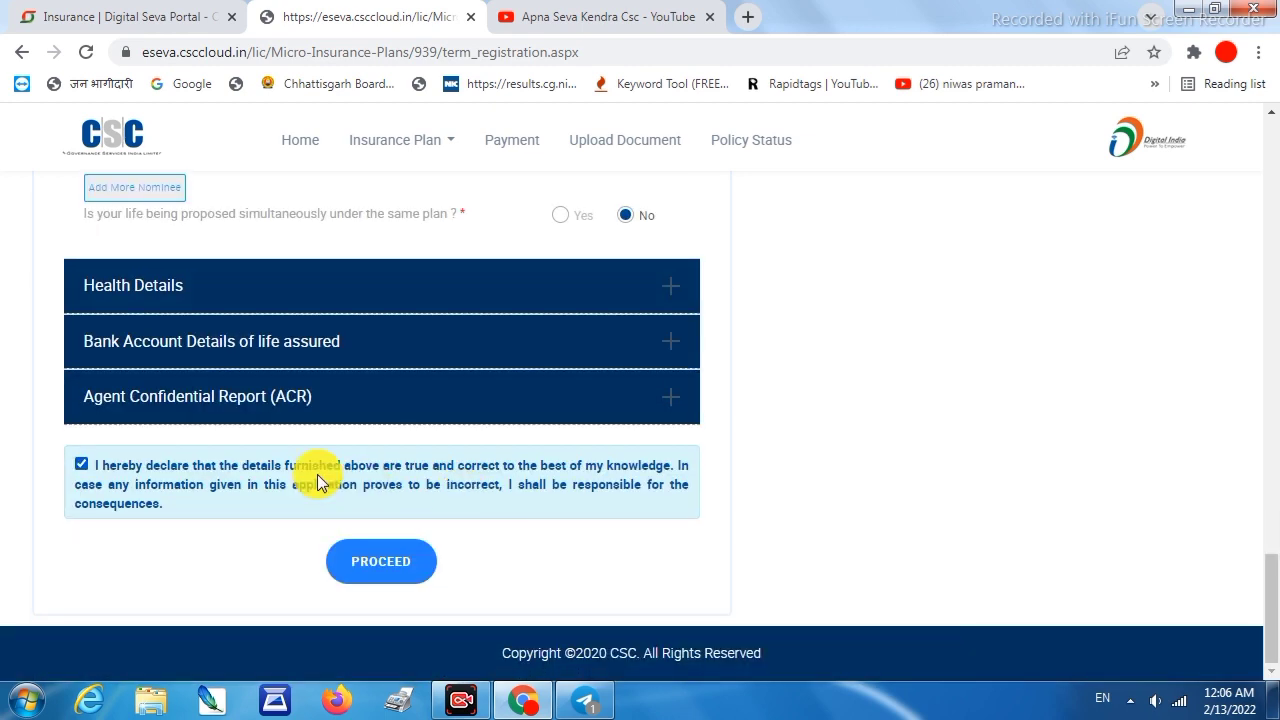
click(365, 561)
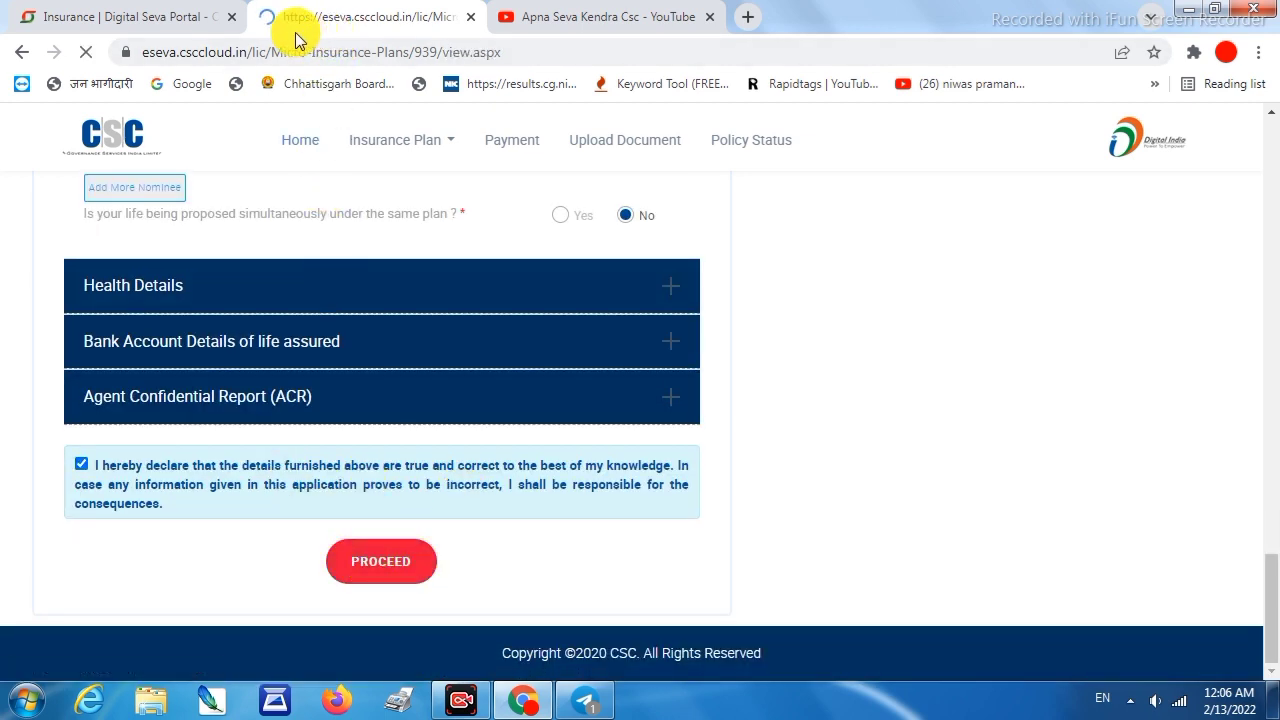
scroll(414, 439, down, 8)
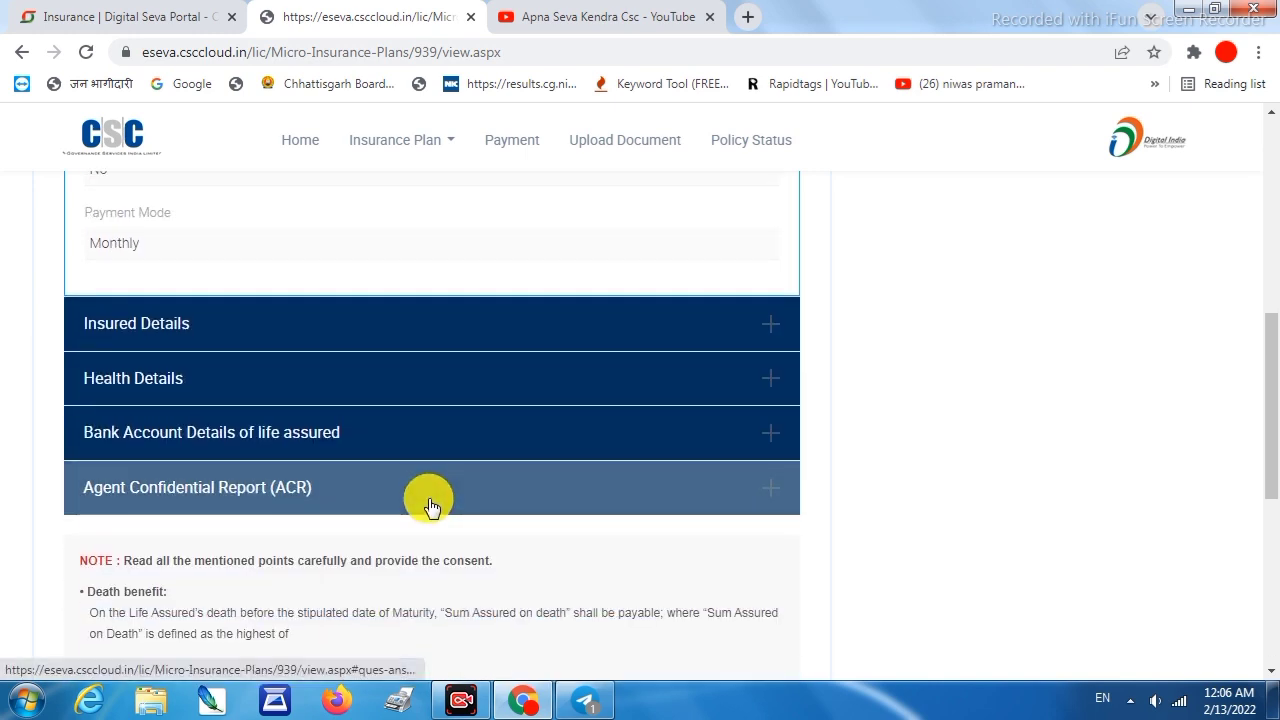
Check the 161.21 wallet balance in the Digital Seva Portal wallet summary
click(110, 17)
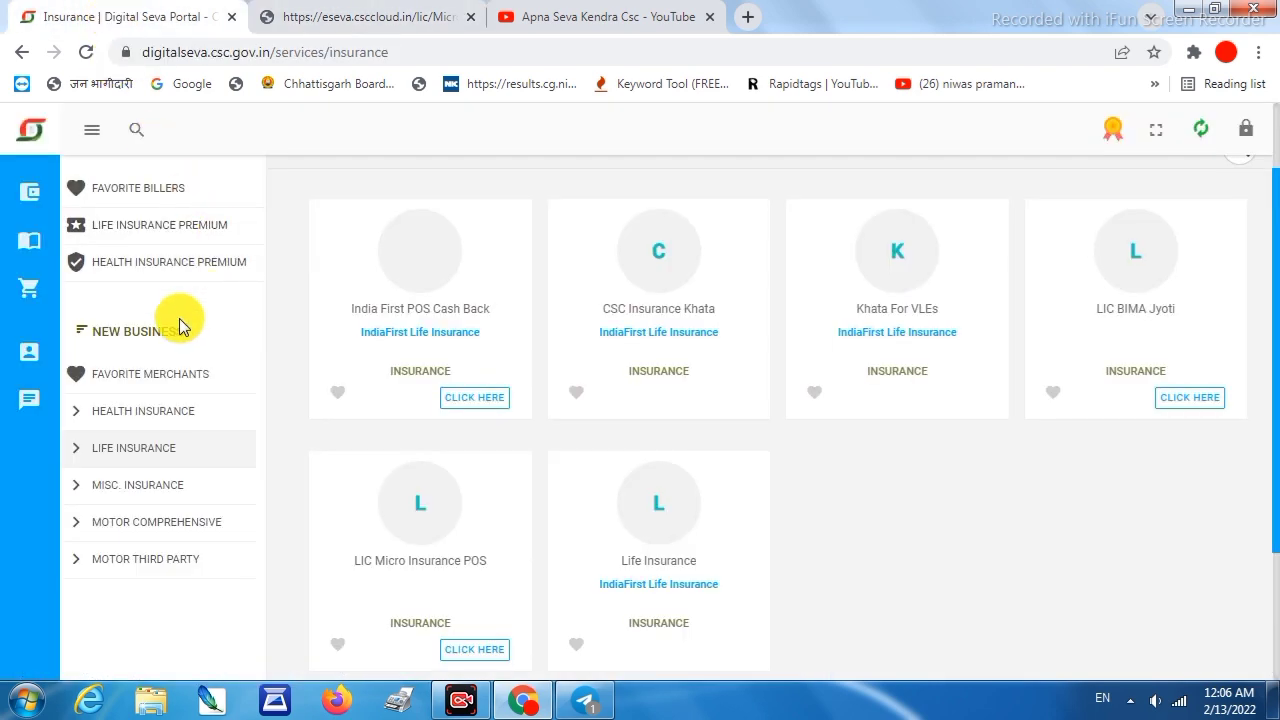
mouse_move(23, 229)
mouse_move(29, 194)
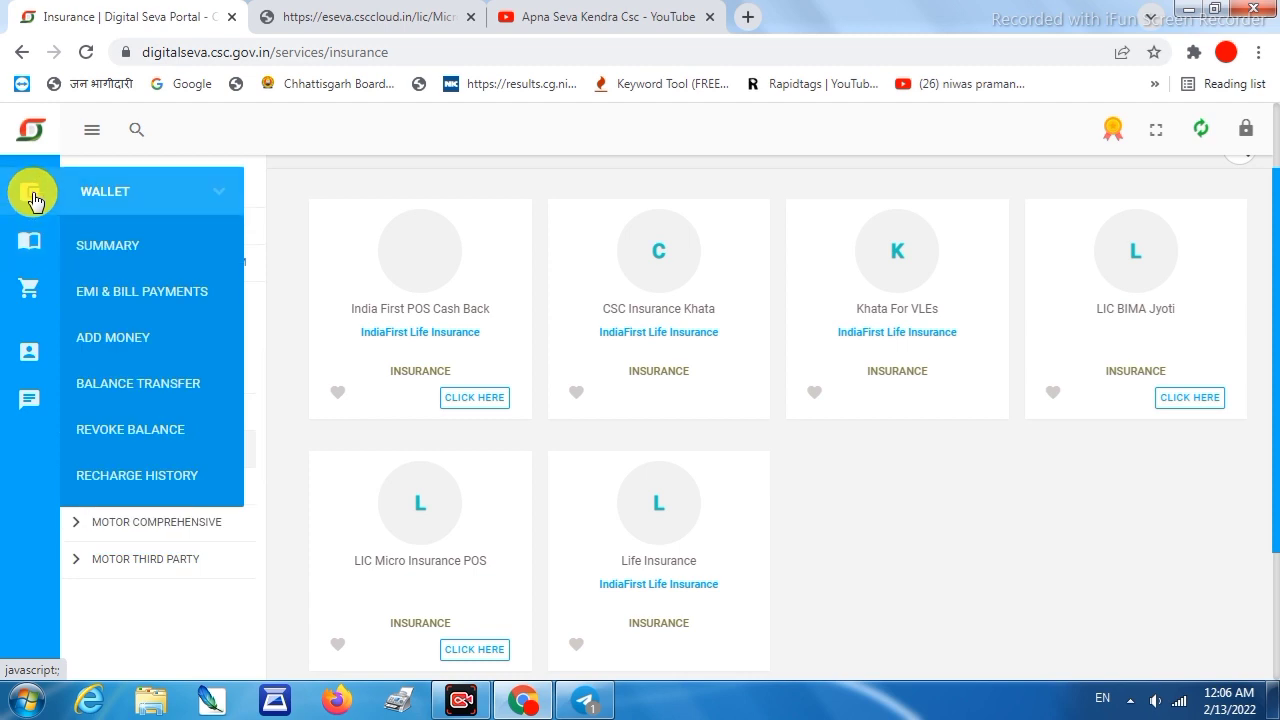
scroll(128, 258, up, 1)
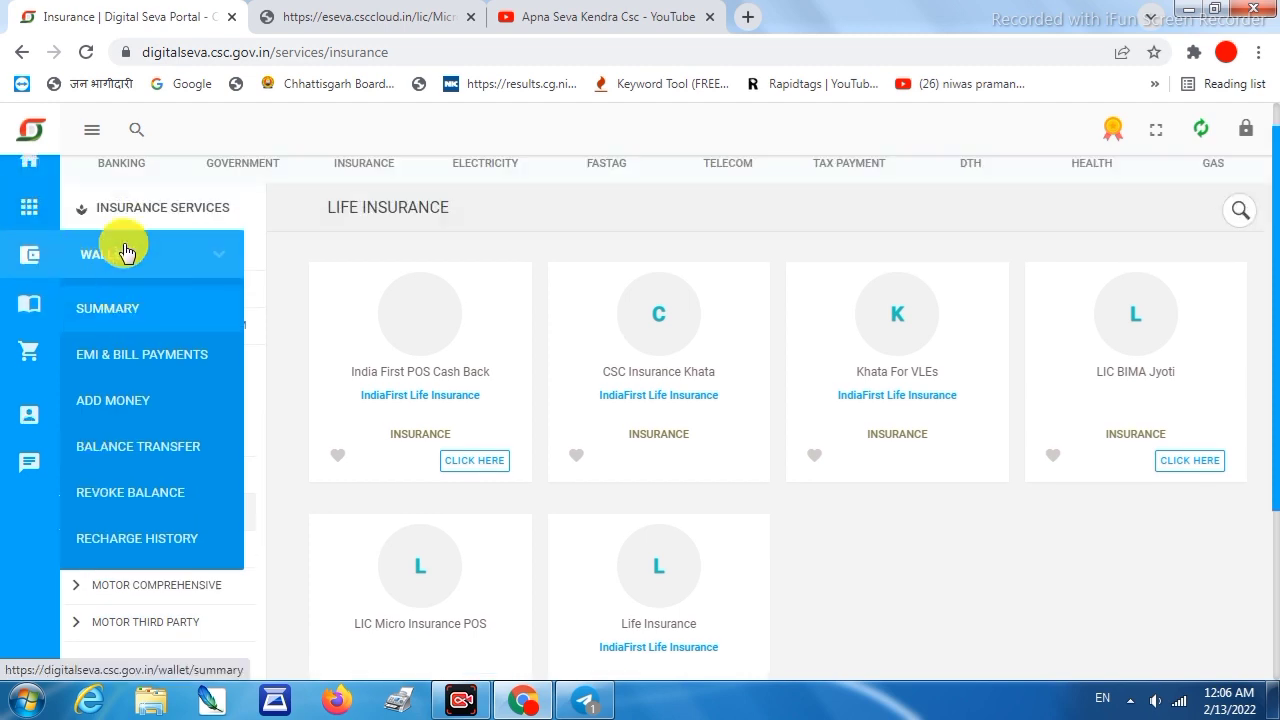
mouse_move(23, 280)
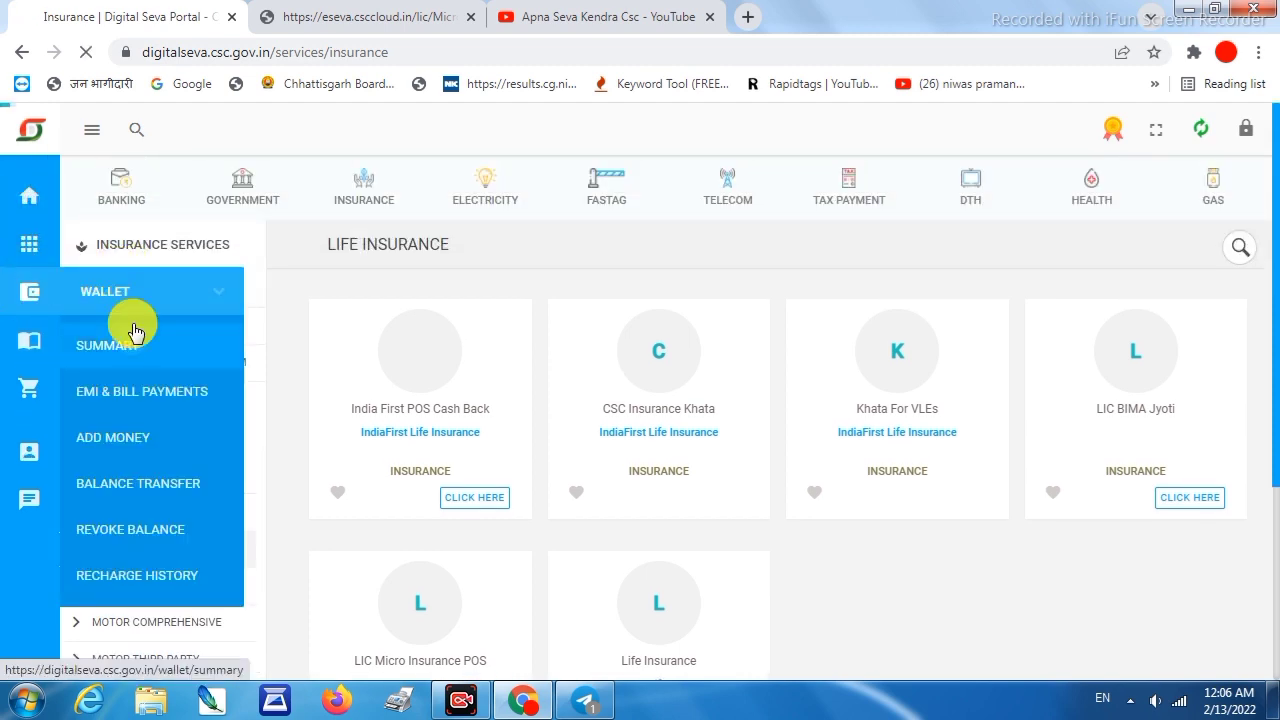
click(122, 343)
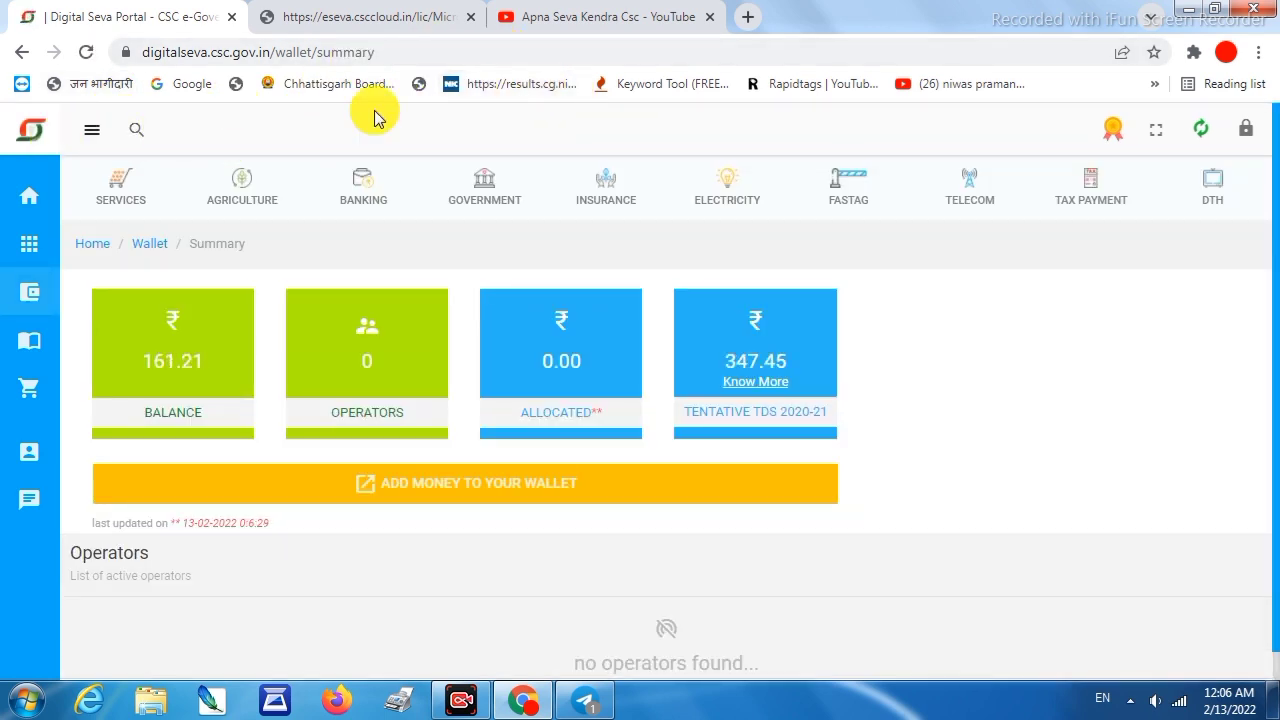
drag(194, 362, 135, 366)
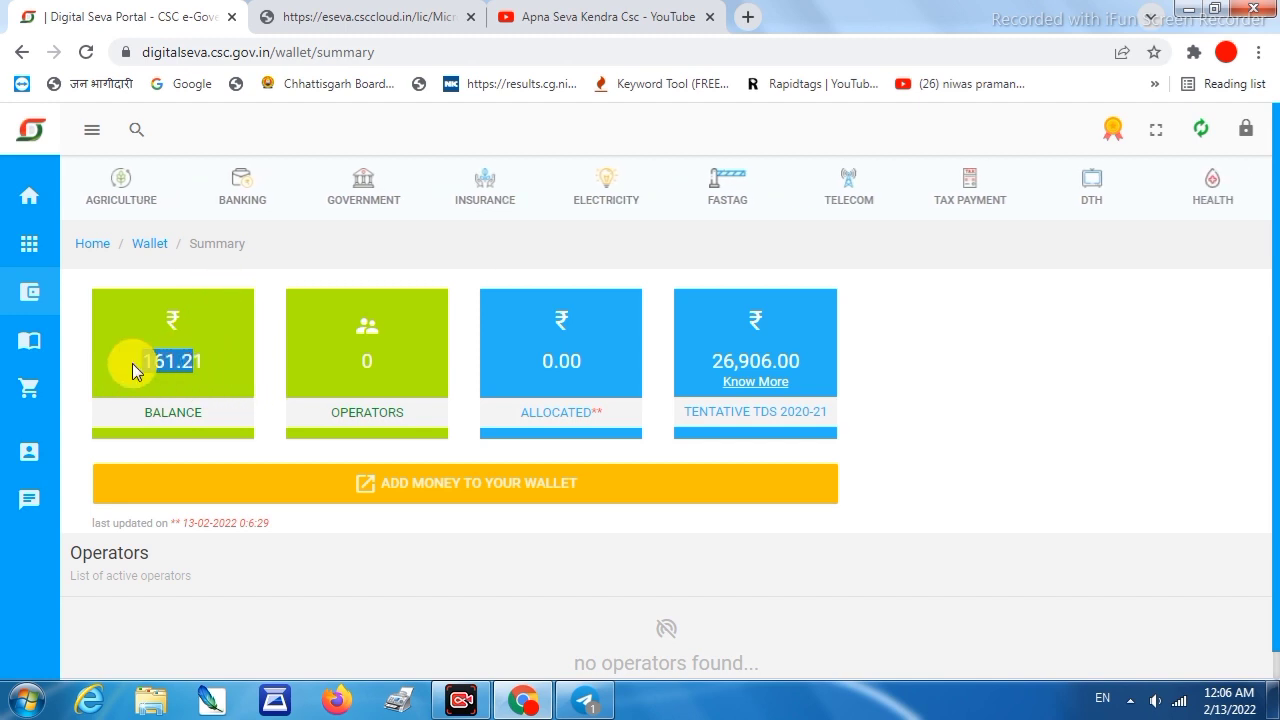
Choose to add money to the wallet through the other payment gateway (PayUmoney)
scroll(432, 440, down, 1)
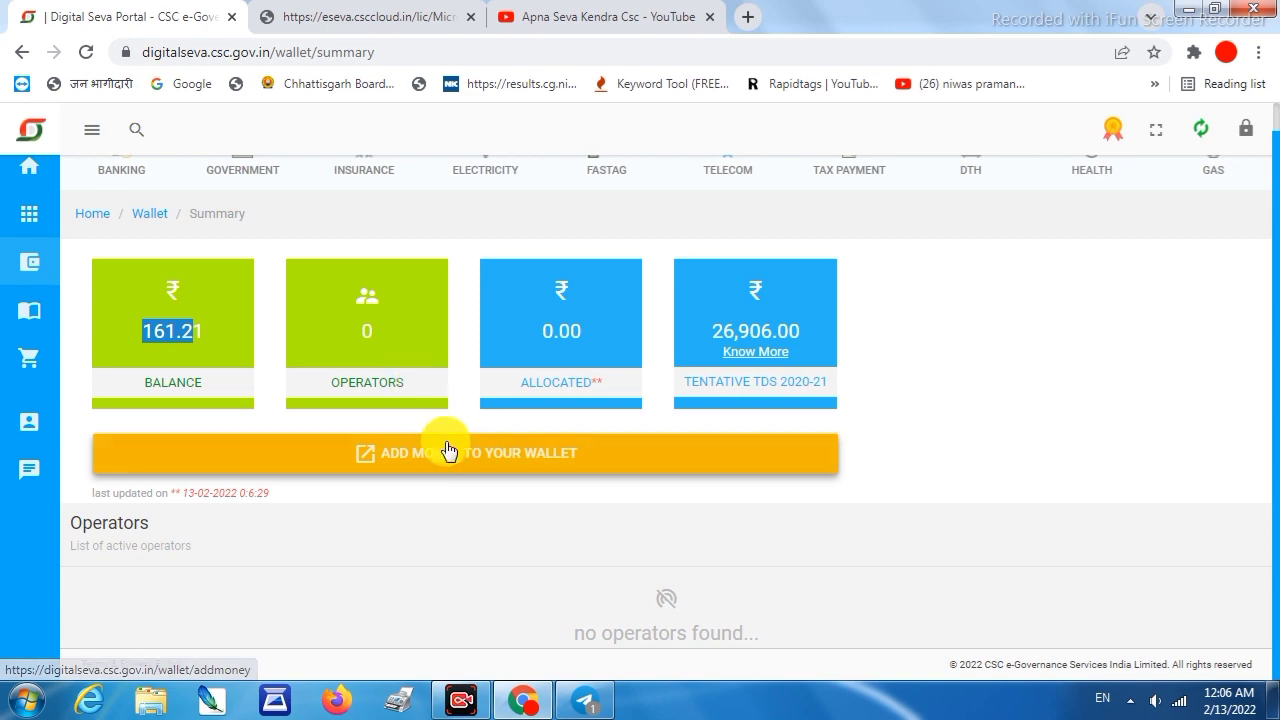
click(440, 462)
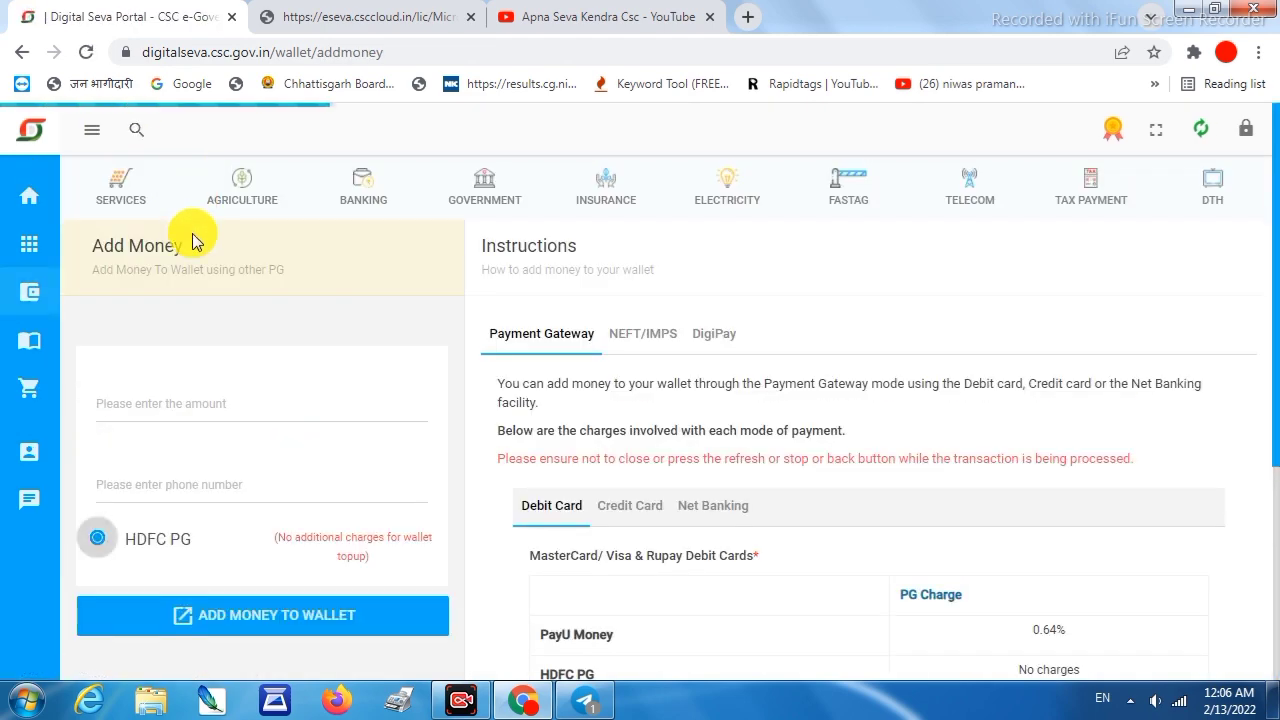
scroll(242, 553, down, 4)
click(242, 560)
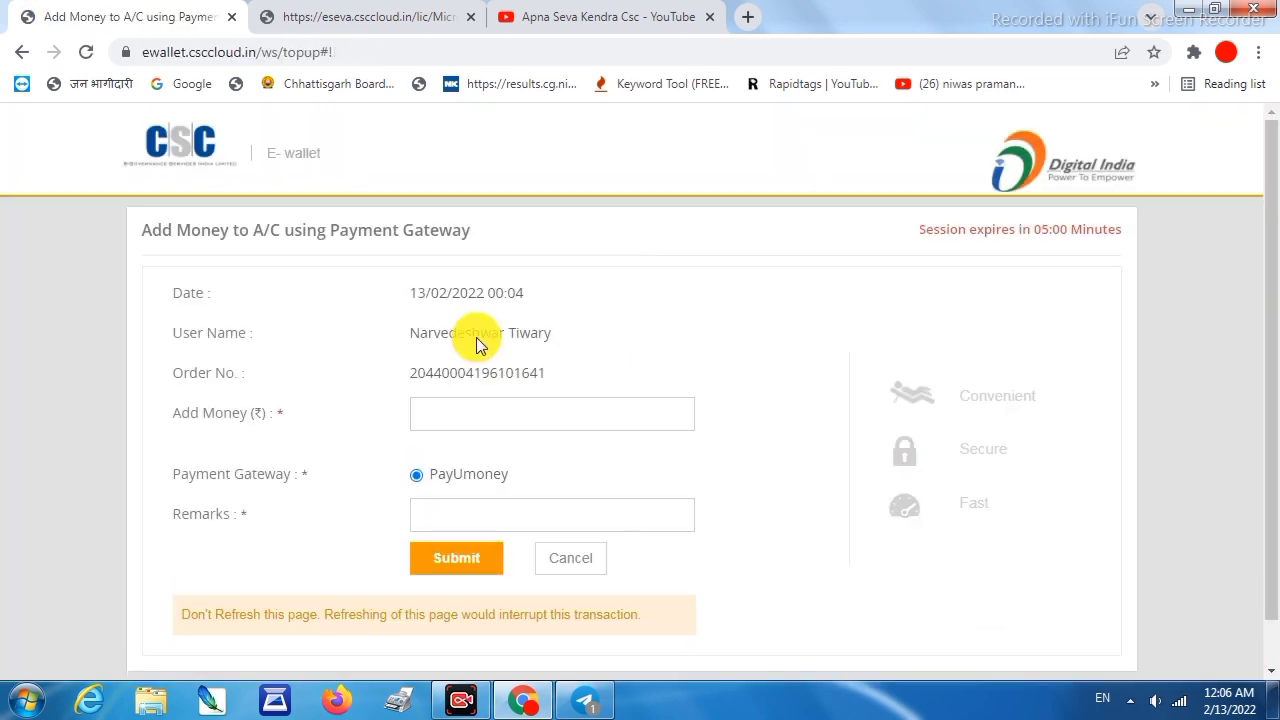
Submit a 100 ₹ wallet top-up with the remark 'ad'
click(501, 418)
text(100)
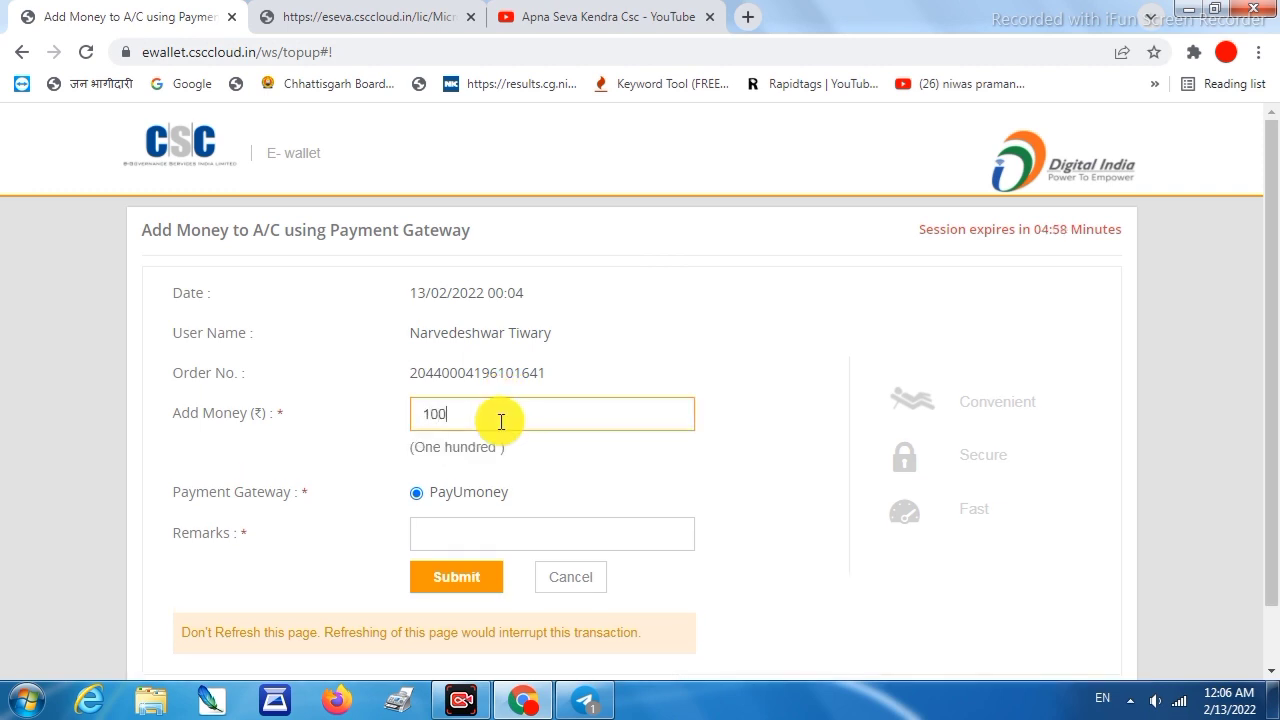
click(495, 522)
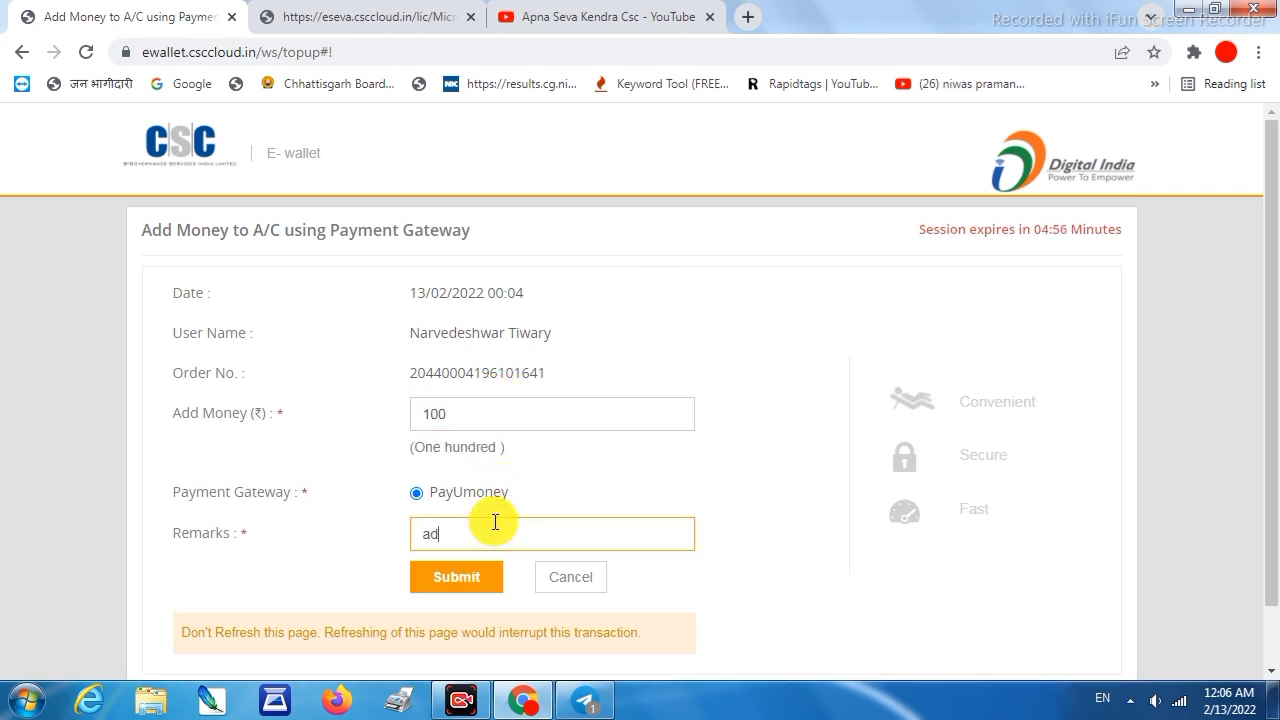
click(447, 575)
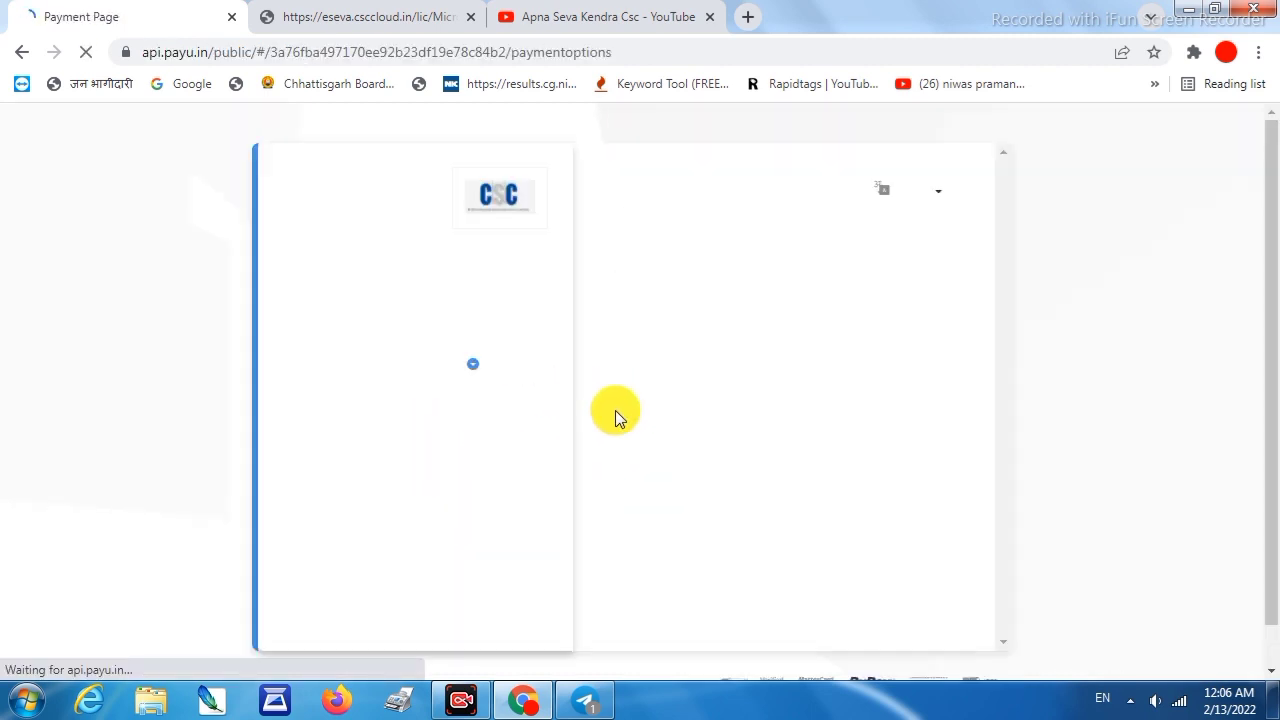
Pay the ₹100 on PayU via Paytm UPI after verifying the UPI ID
click(661, 380)
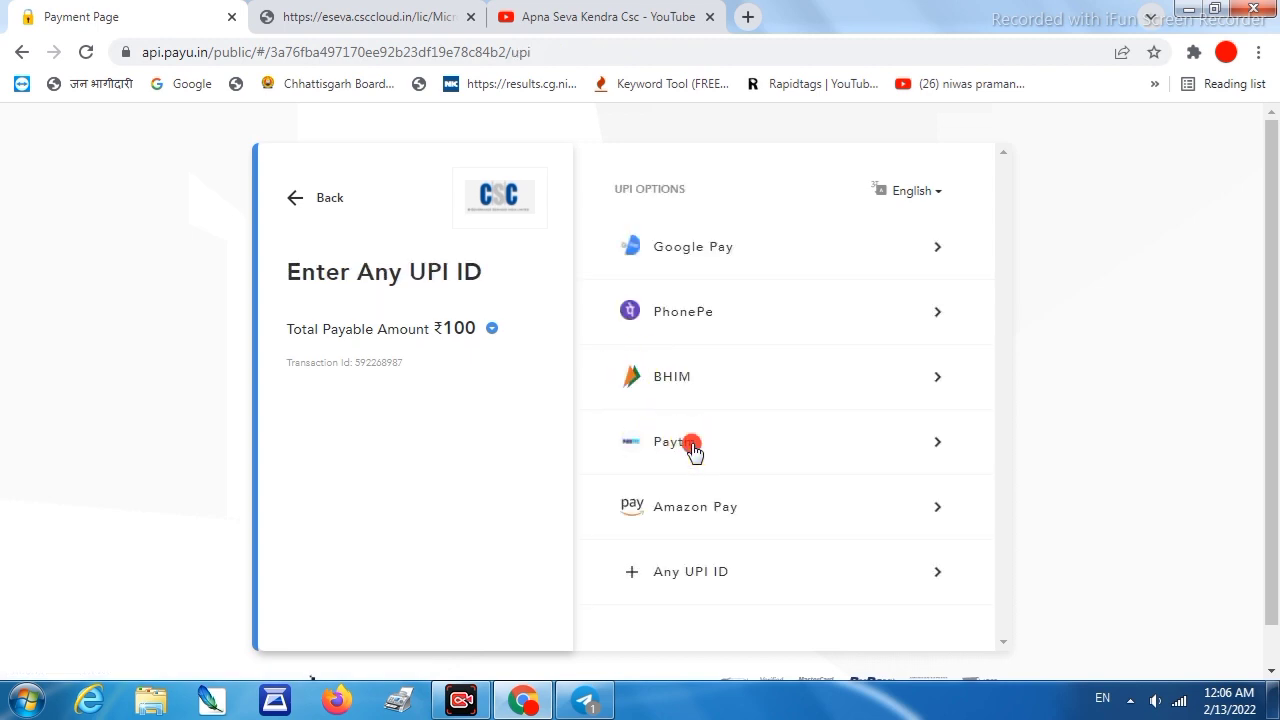
click(688, 446)
text(99)
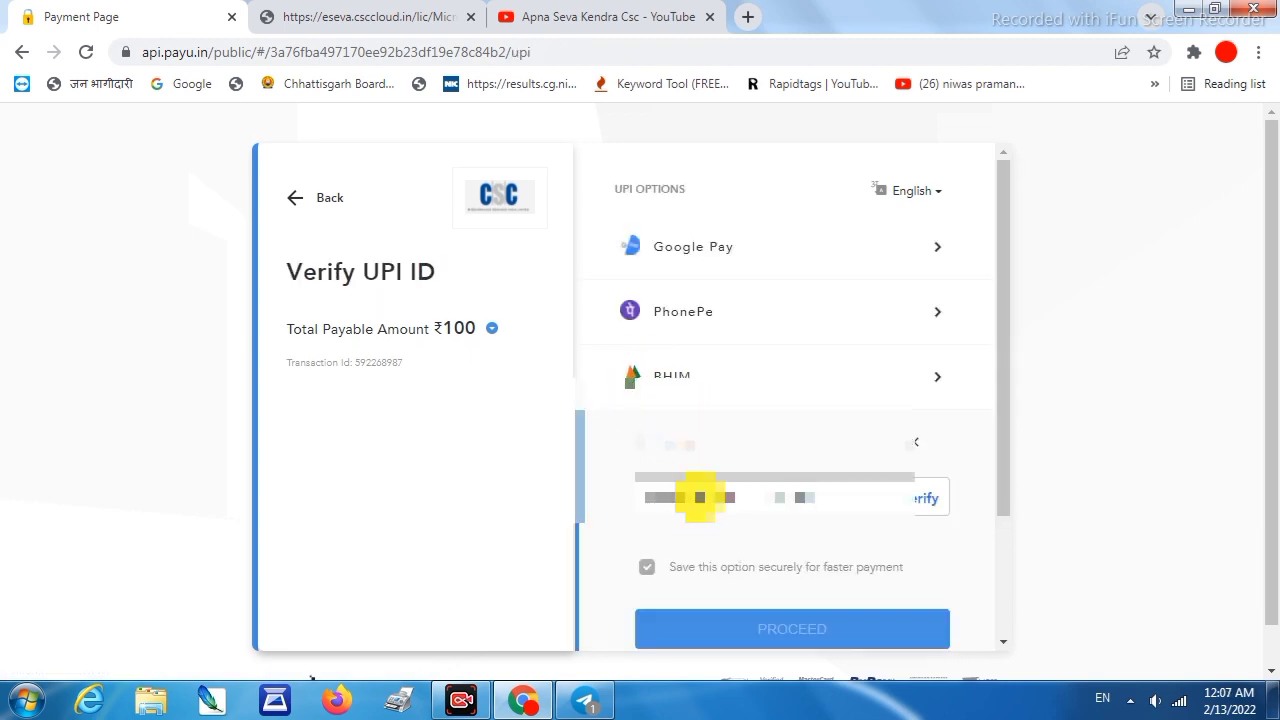
click(918, 498)
scroll(690, 518, down, 1)
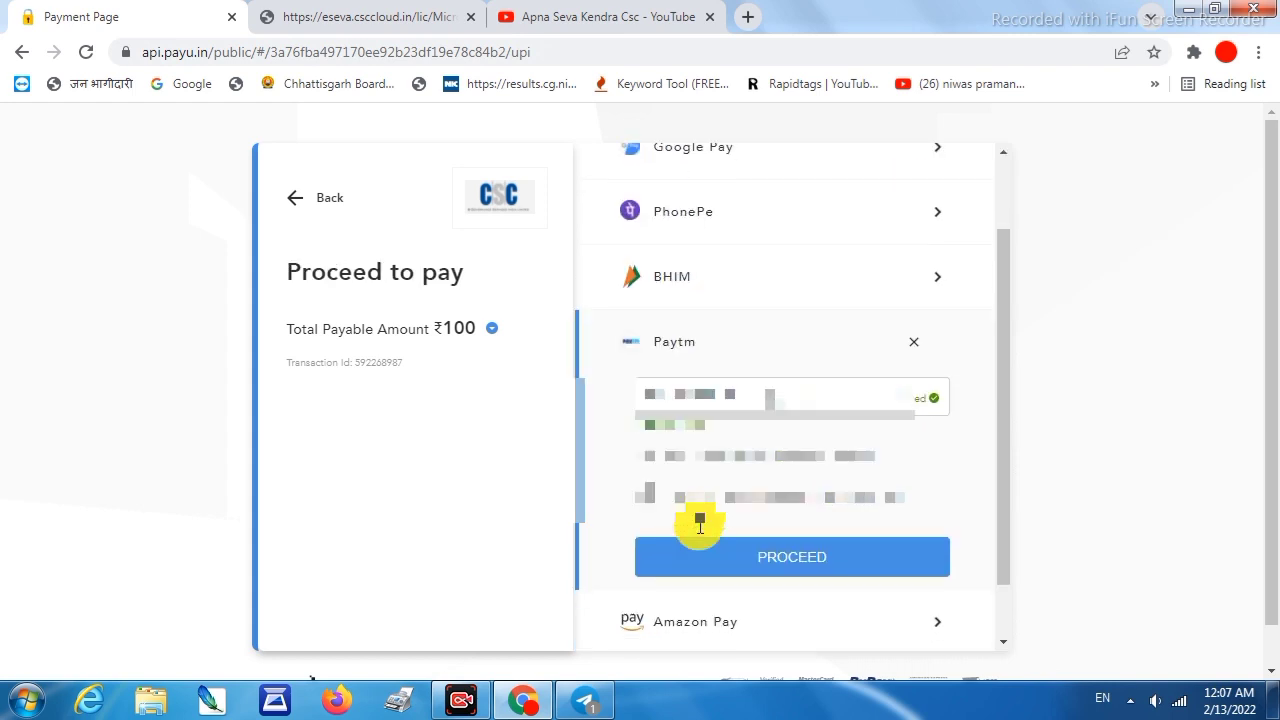
click(740, 555)
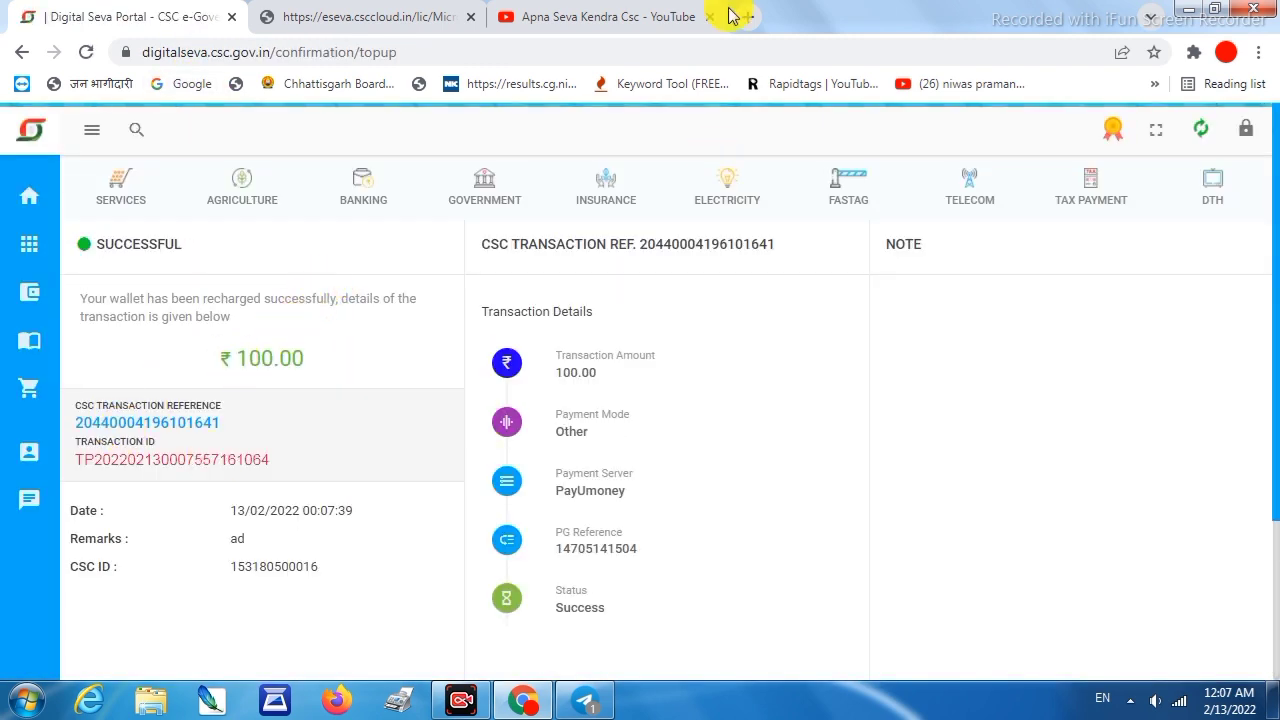
Back in the LIC proposal tab, accept the declaration and submit the proposal
click(411, 16)
scroll(203, 441, down, 10)
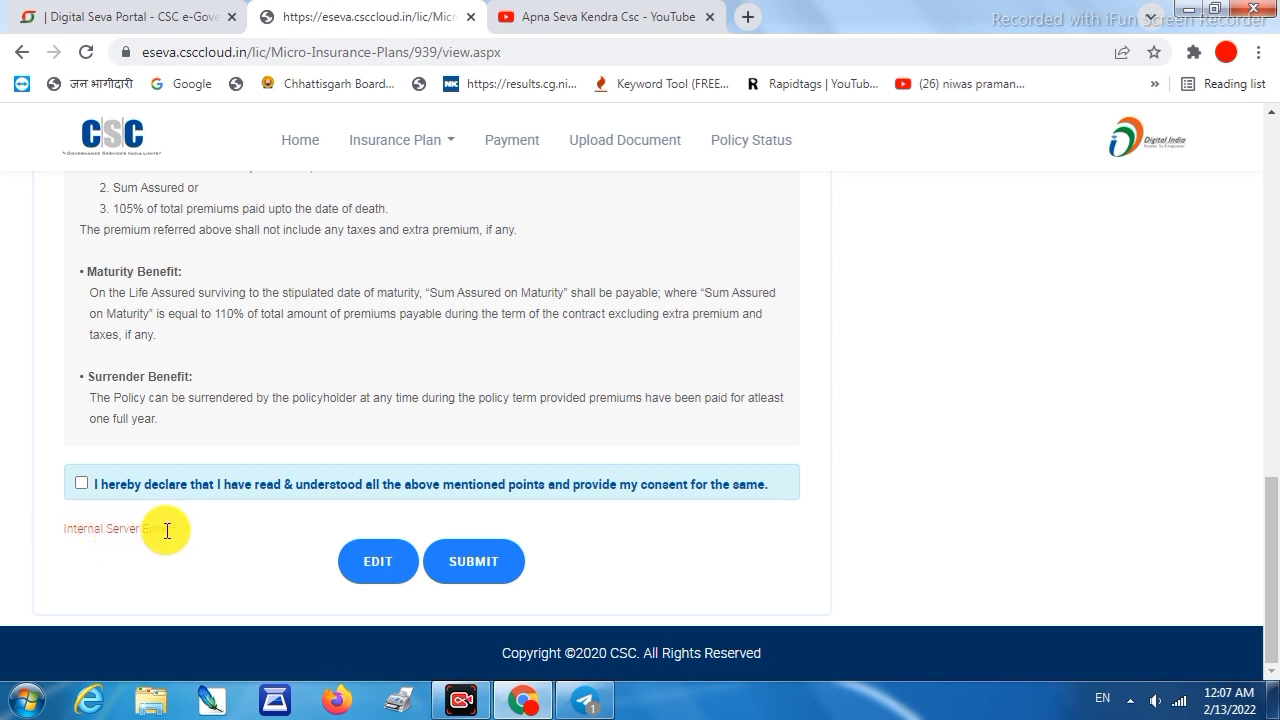
click(81, 483)
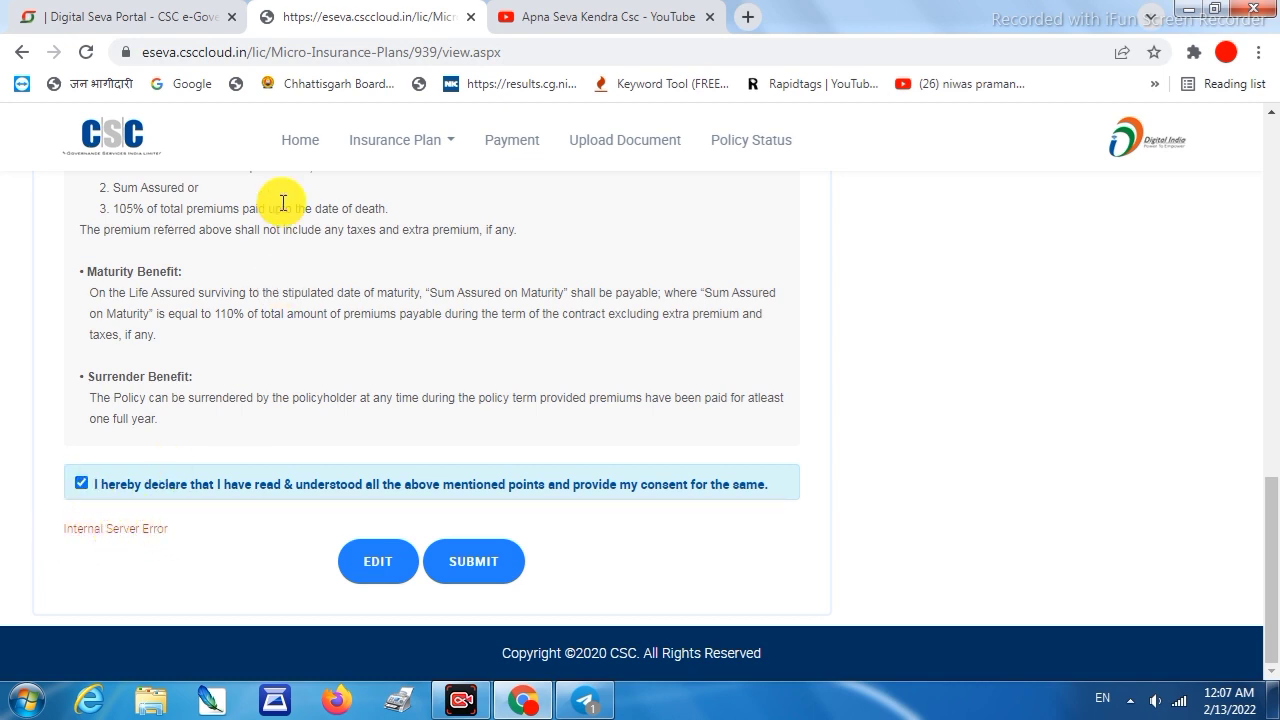
click(475, 562)
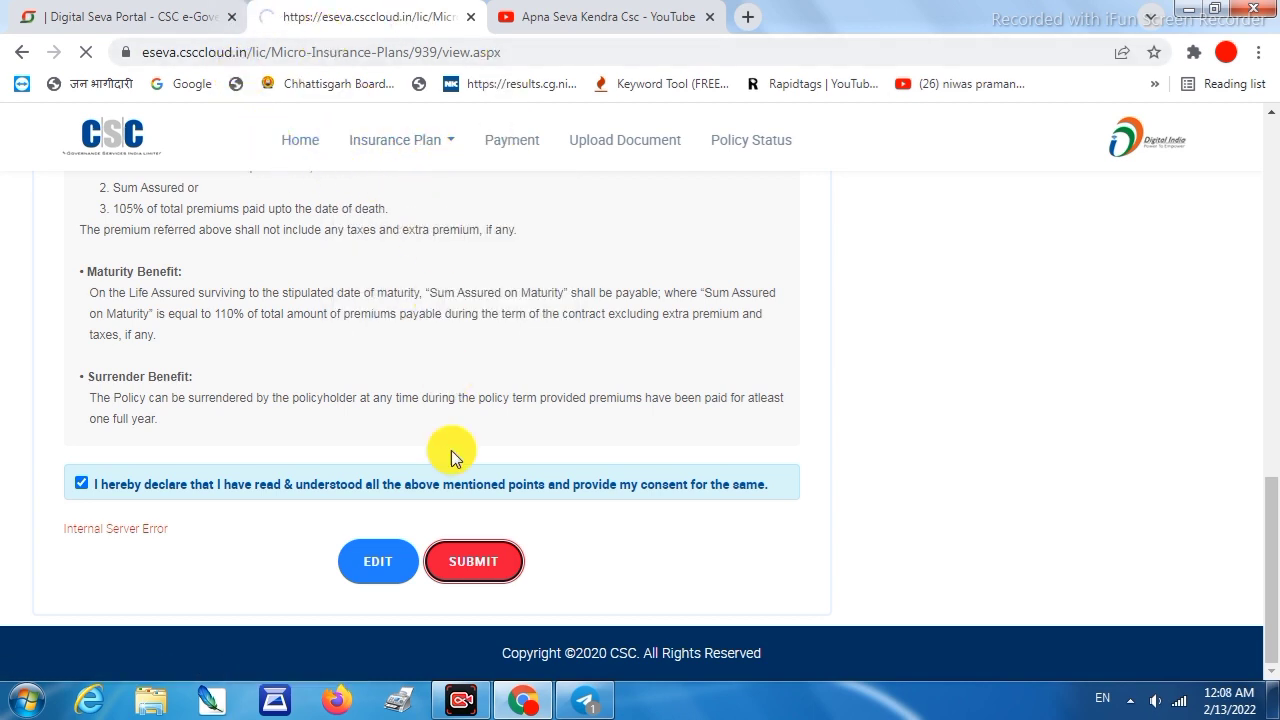
scroll(262, 190, up, 4)
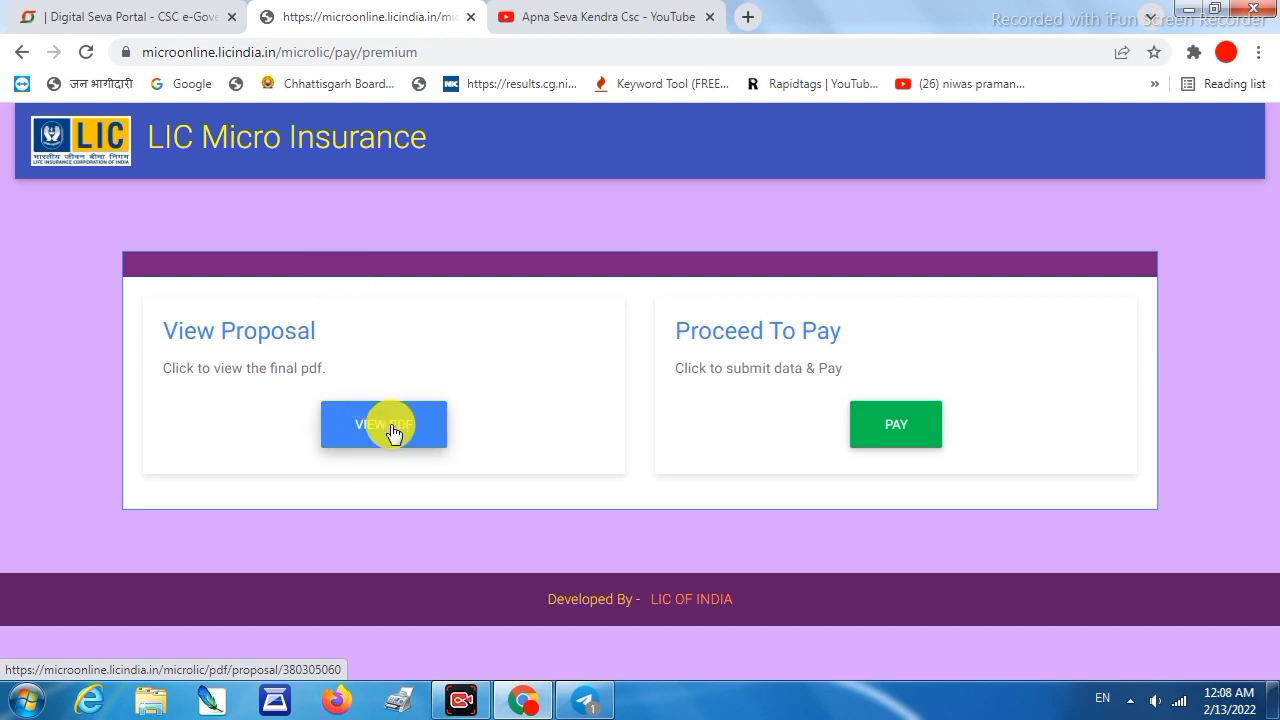
Start paying the Rs. 102 premium and accept the disclaimer consent to continue
click(895, 425)
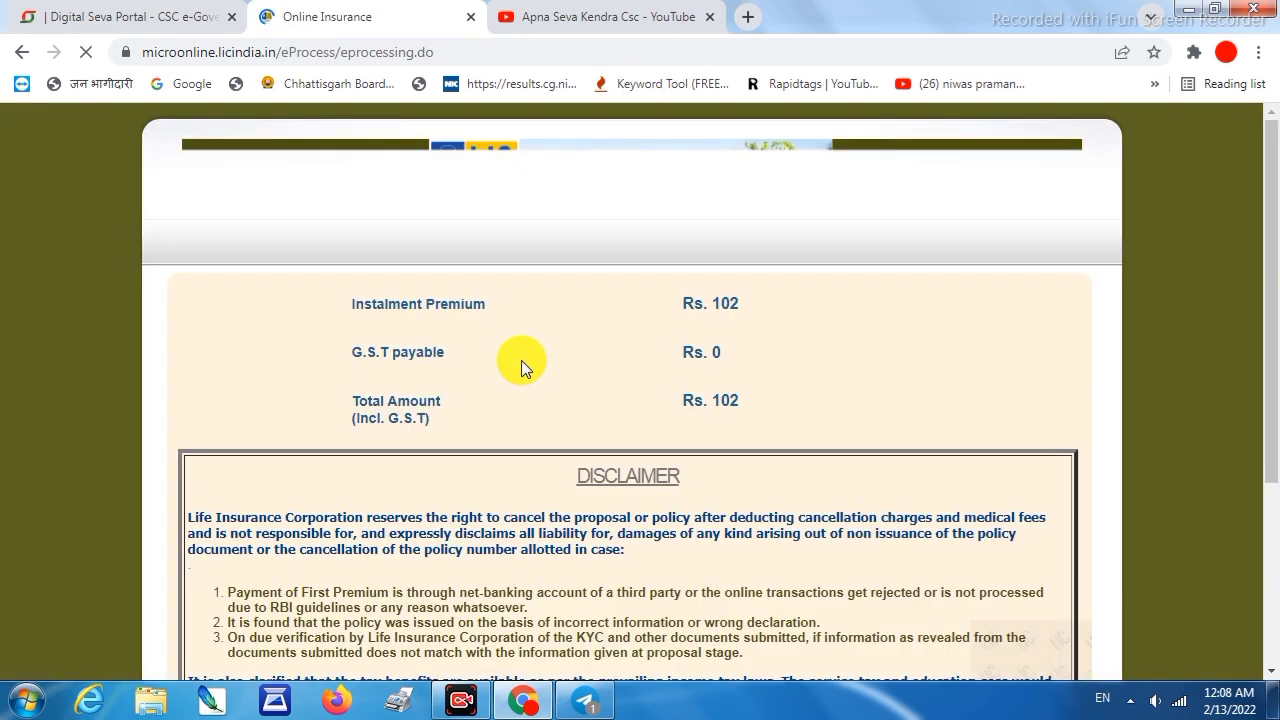
scroll(617, 527, down, 3)
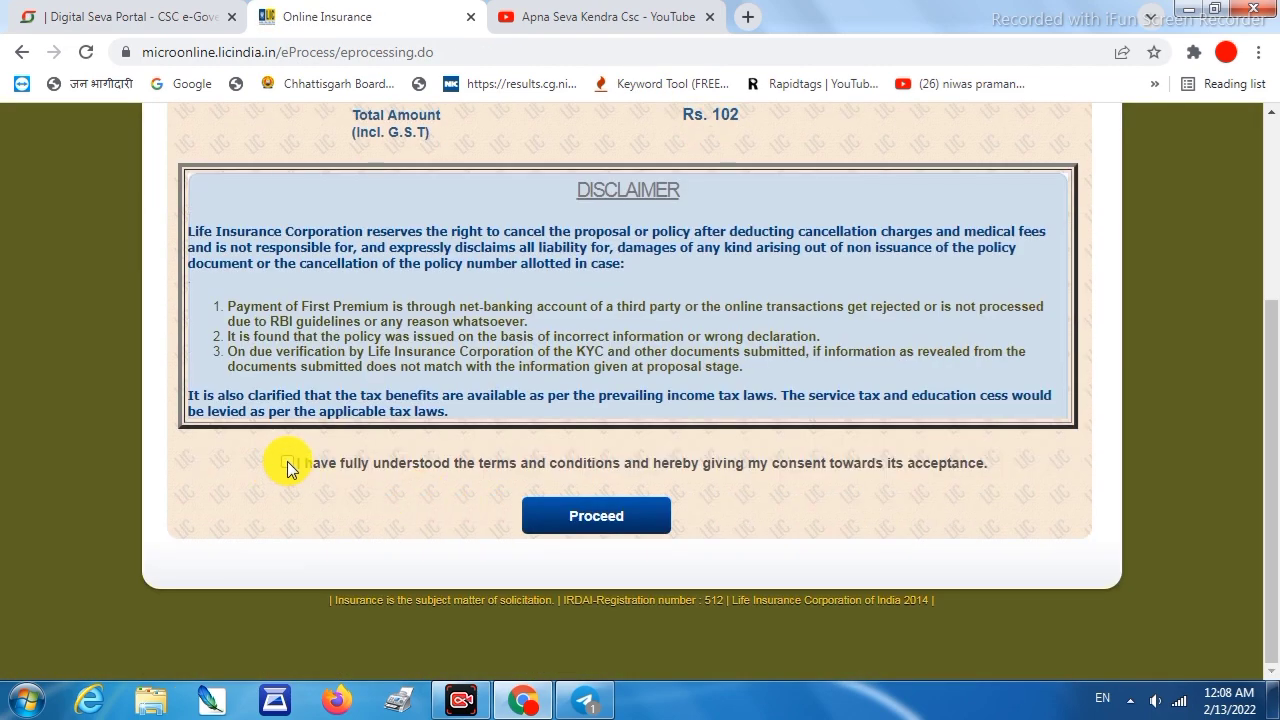
click(287, 461)
click(590, 516)
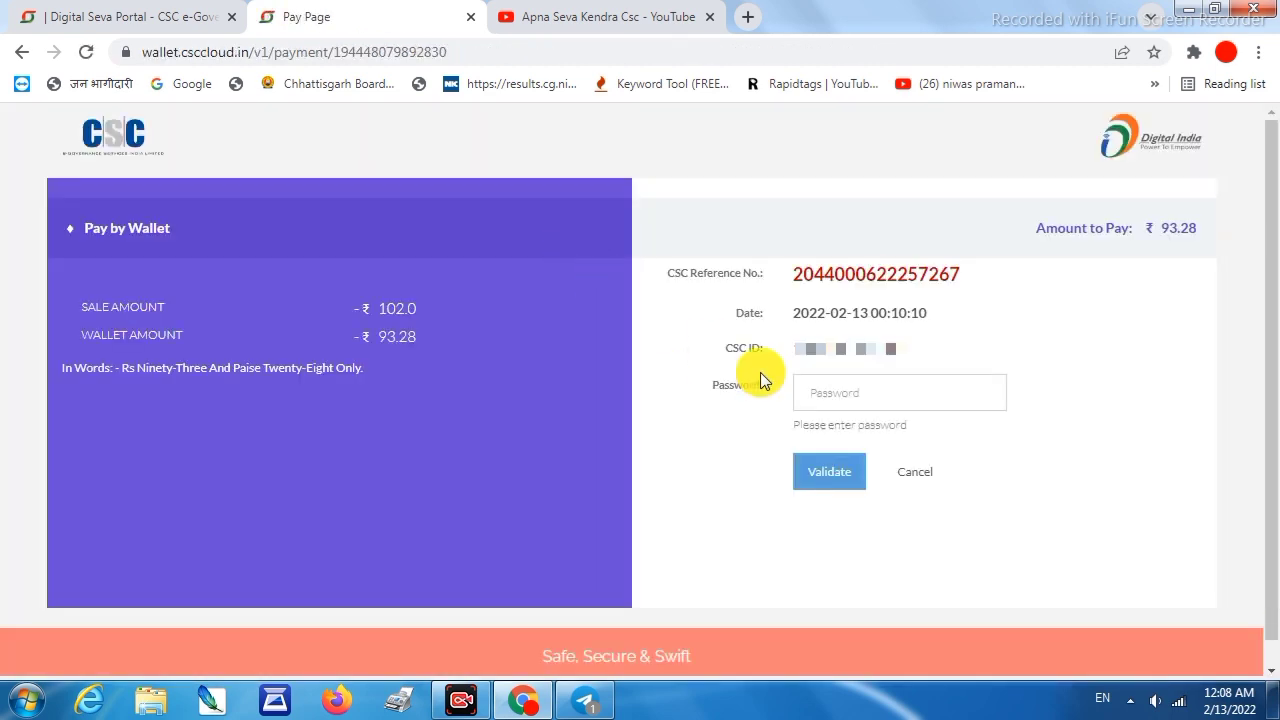
Validate the wallet password and six-digit PIN, then pay ₹93.28 from the CSC wallet
click(823, 390)
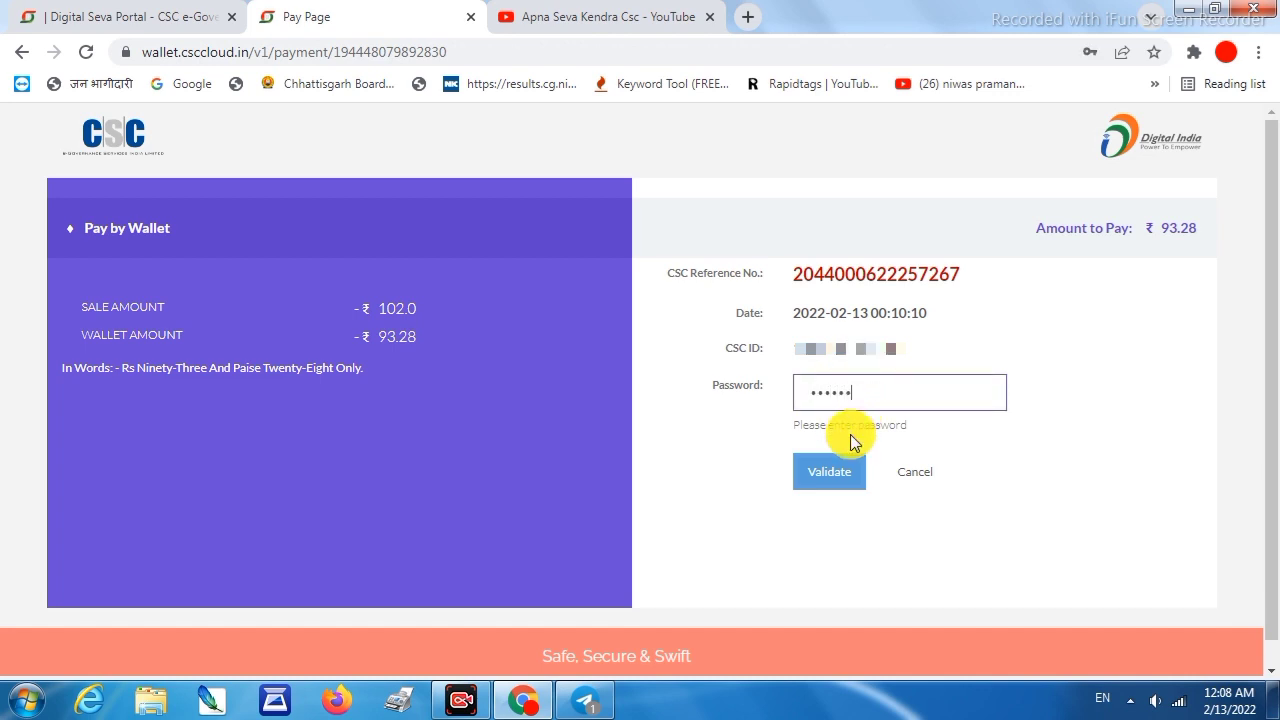
click(829, 478)
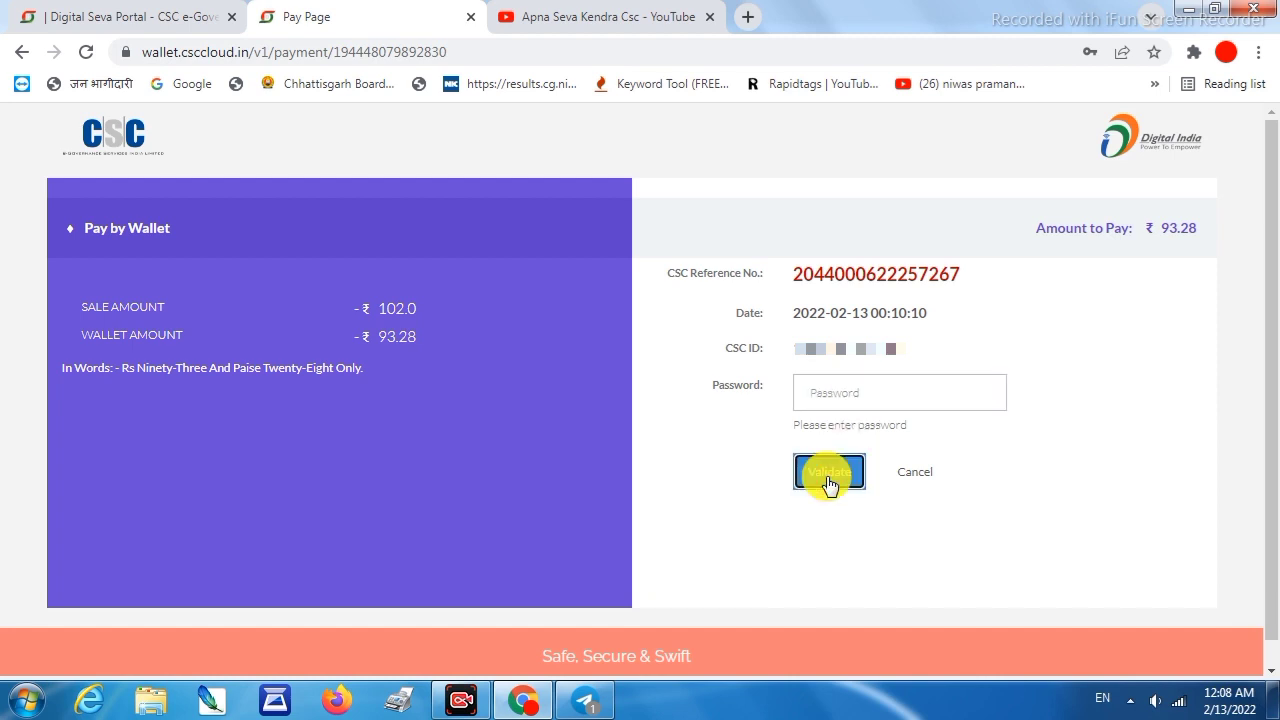
click(852, 403)
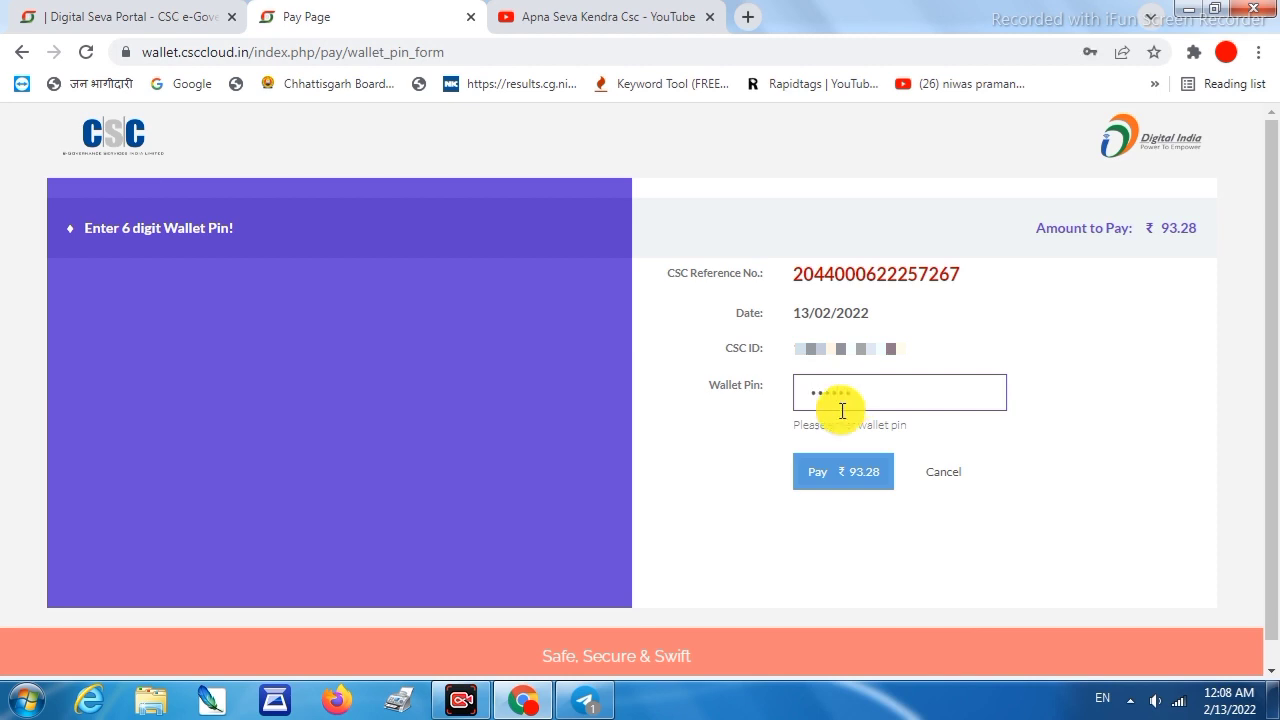
click(822, 484)
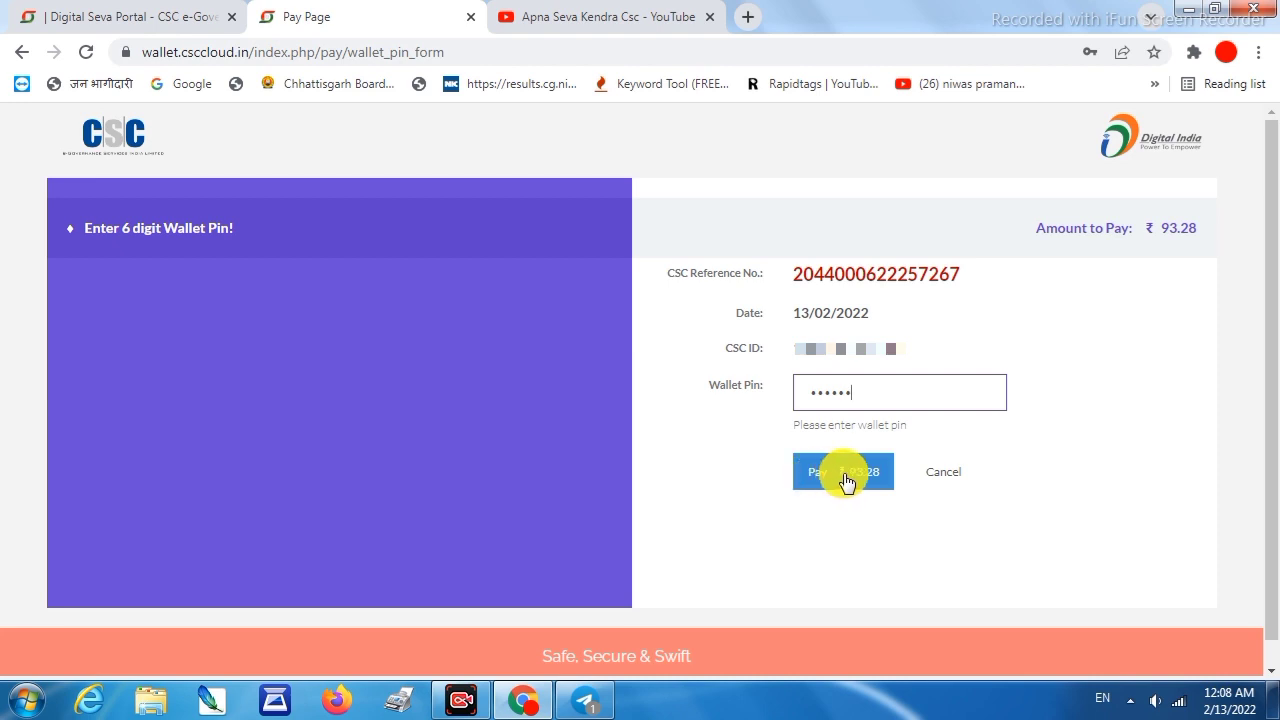
click(845, 480)
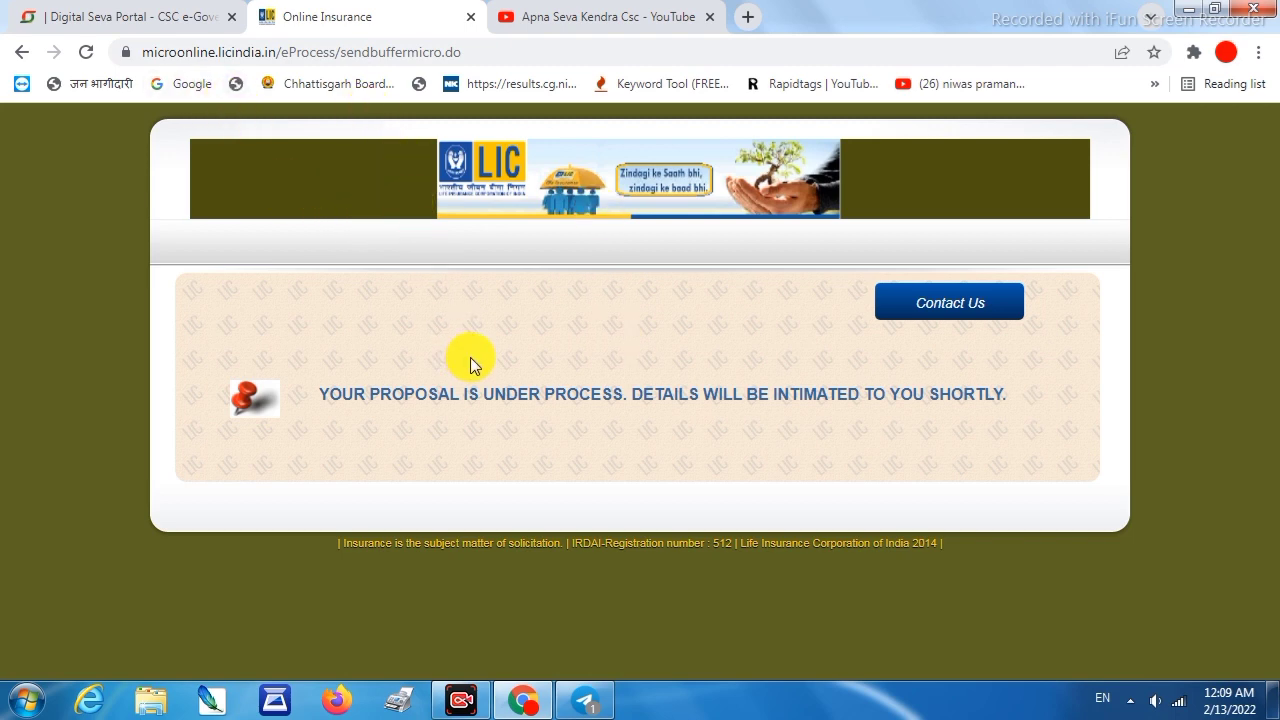
Open a new blank browser tab once the proposal shows as under process
click(748, 17)
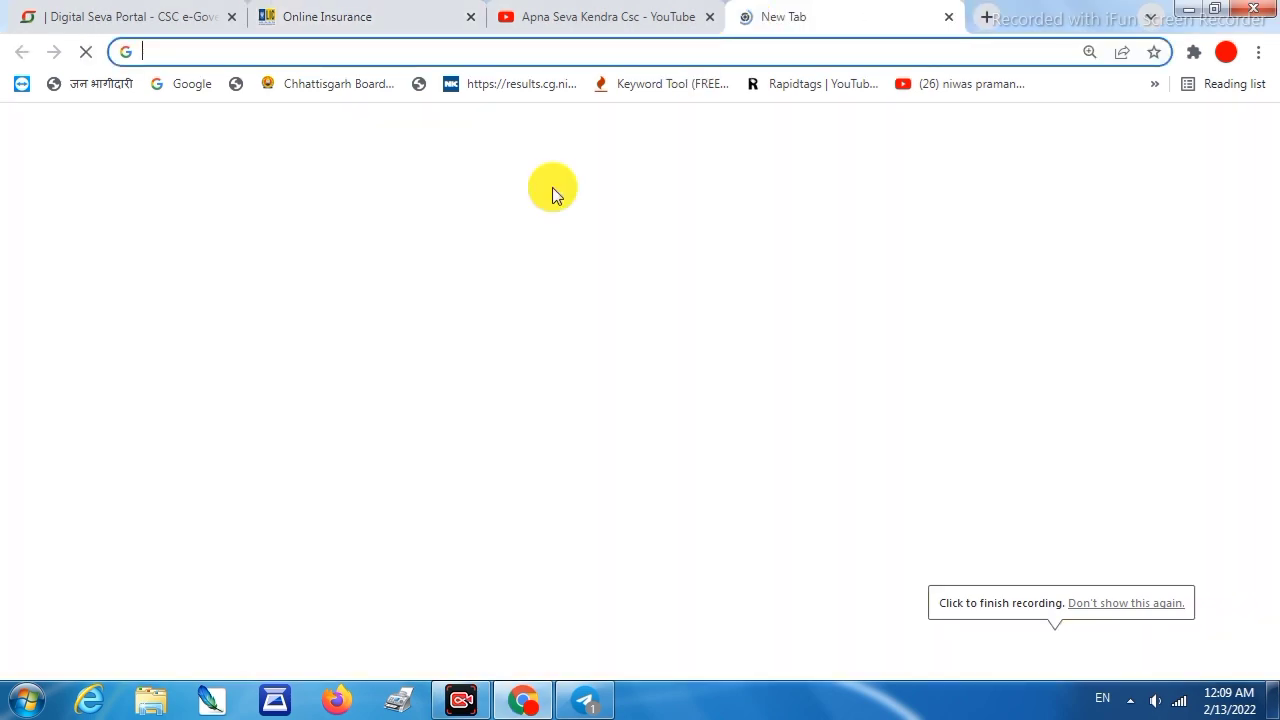
Open Gmail, show Digital Seva's insurance services, and close the LIC Online Insurance tab
scroll(798, 413, down, 3)
click(797, 482)
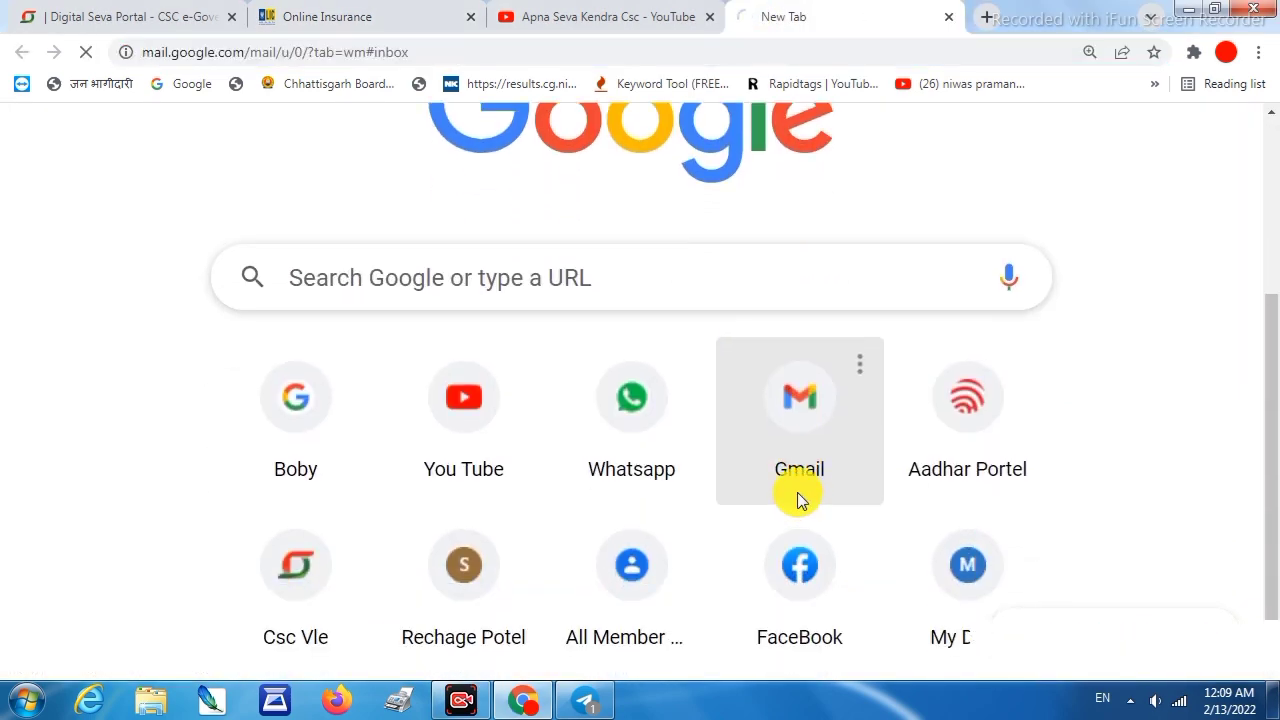
click(330, 16)
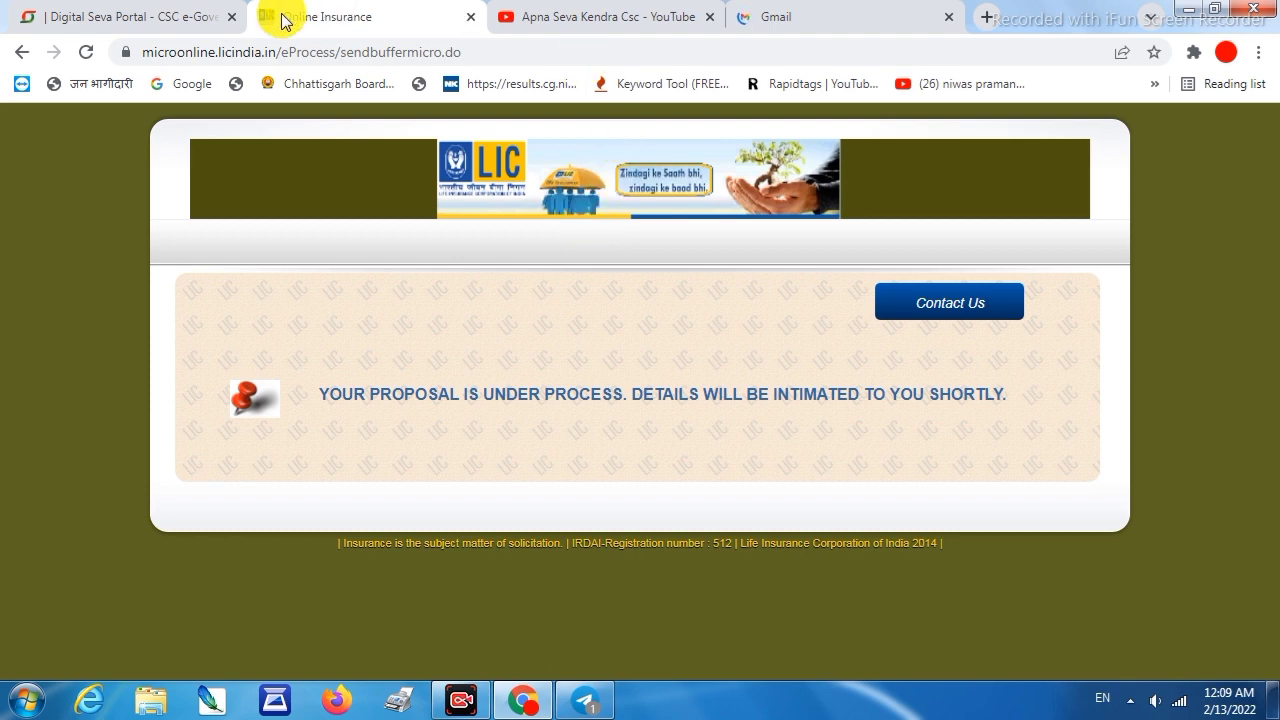
click(137, 22)
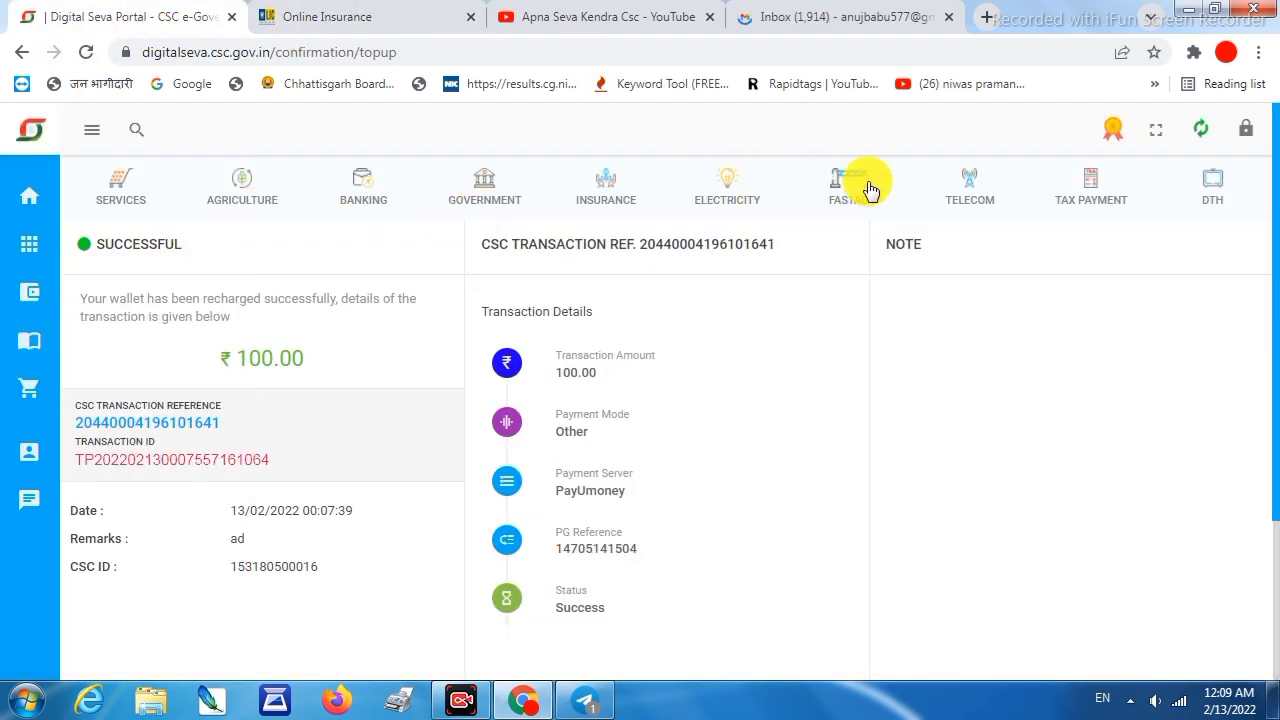
click(27, 200)
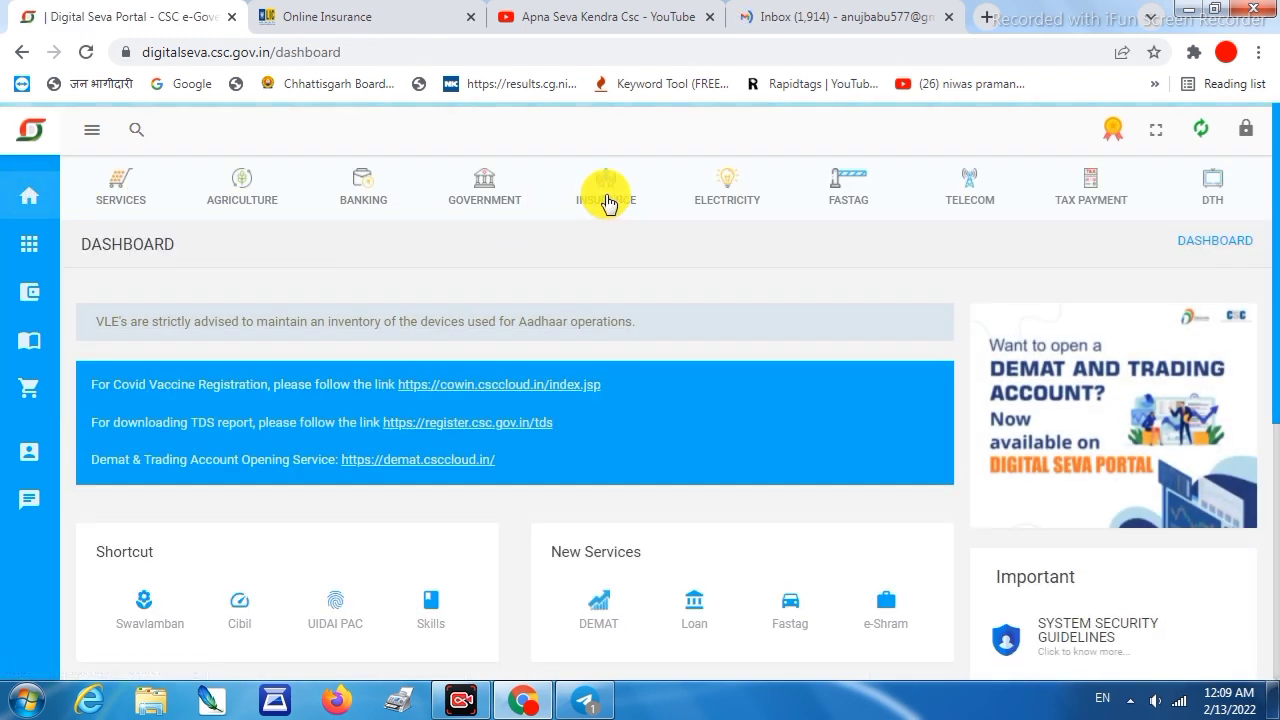
click(608, 205)
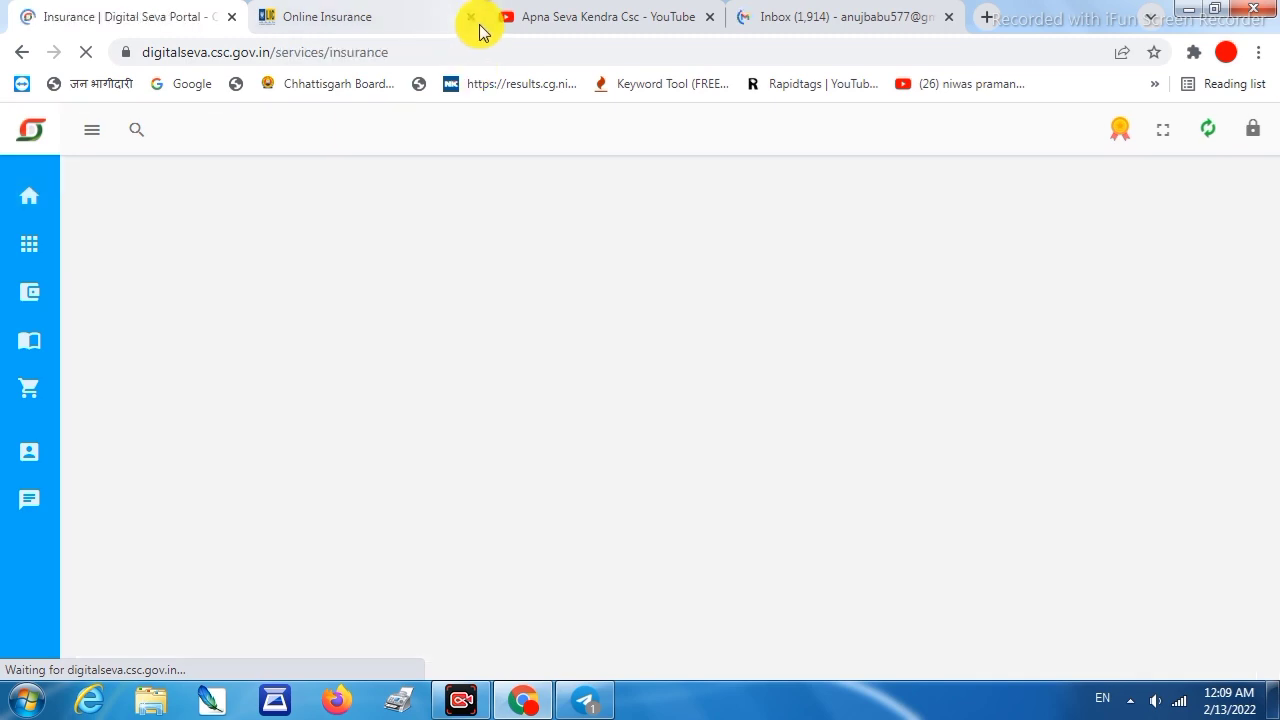
click(470, 17)
Refresh the Gmail inbox to find the LICMICRO payment request email
click(620, 18)
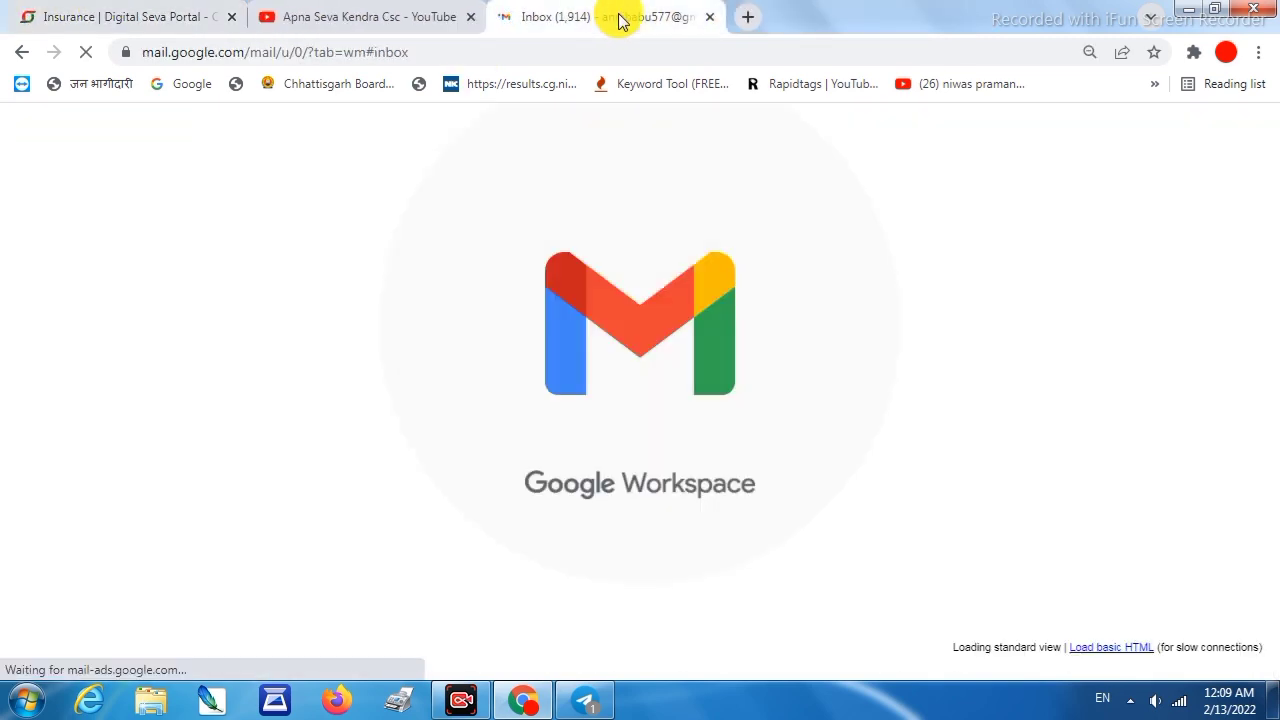
click(107, 246)
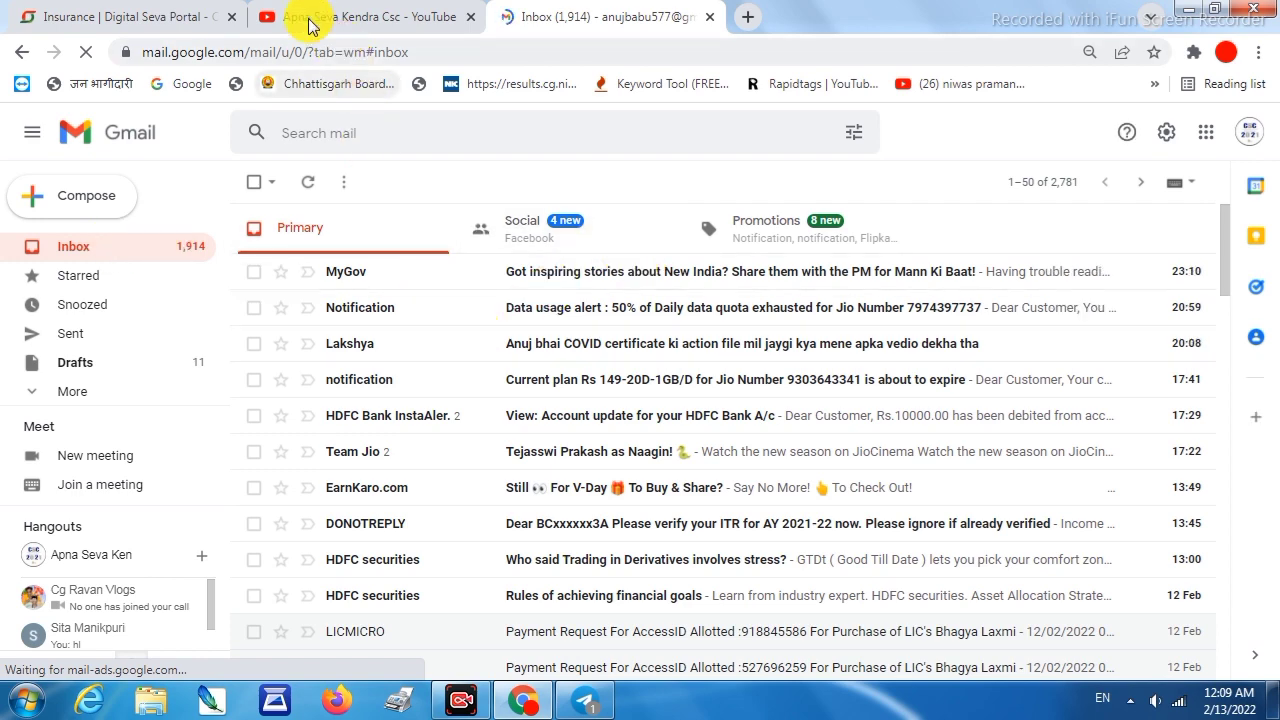
click(100, 14)
click(630, 16)
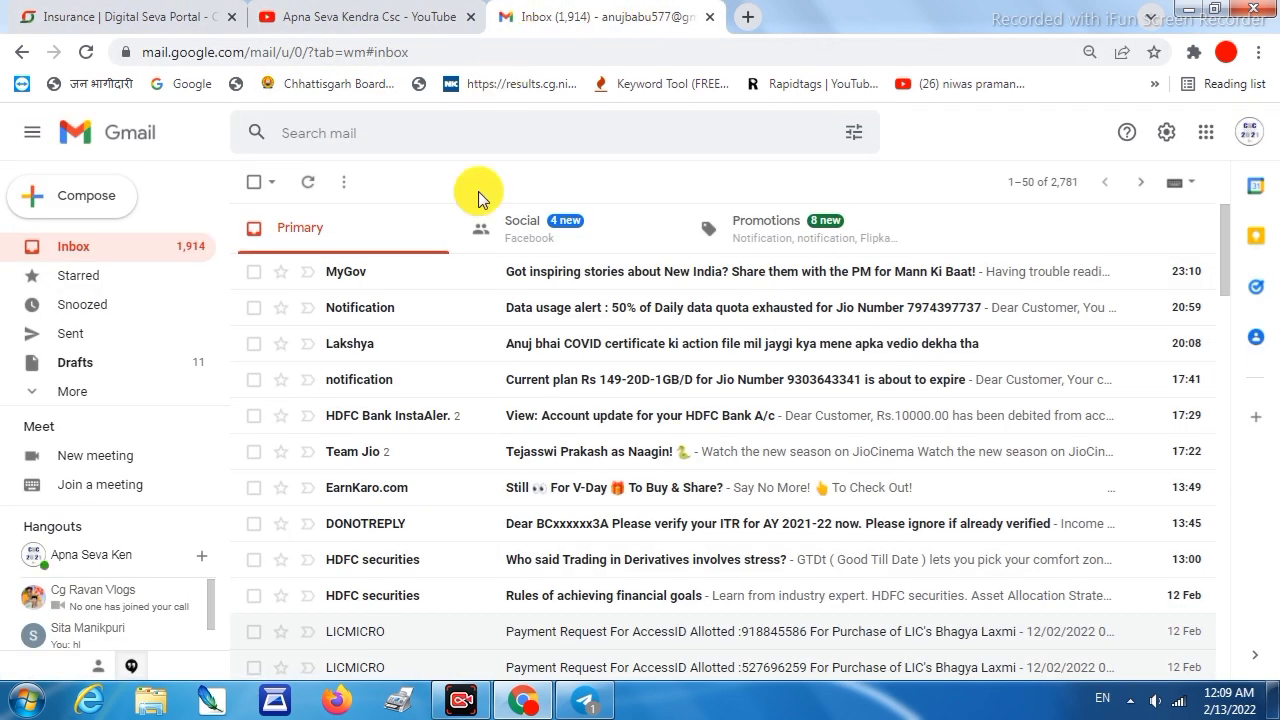
scroll(517, 343, down, 2)
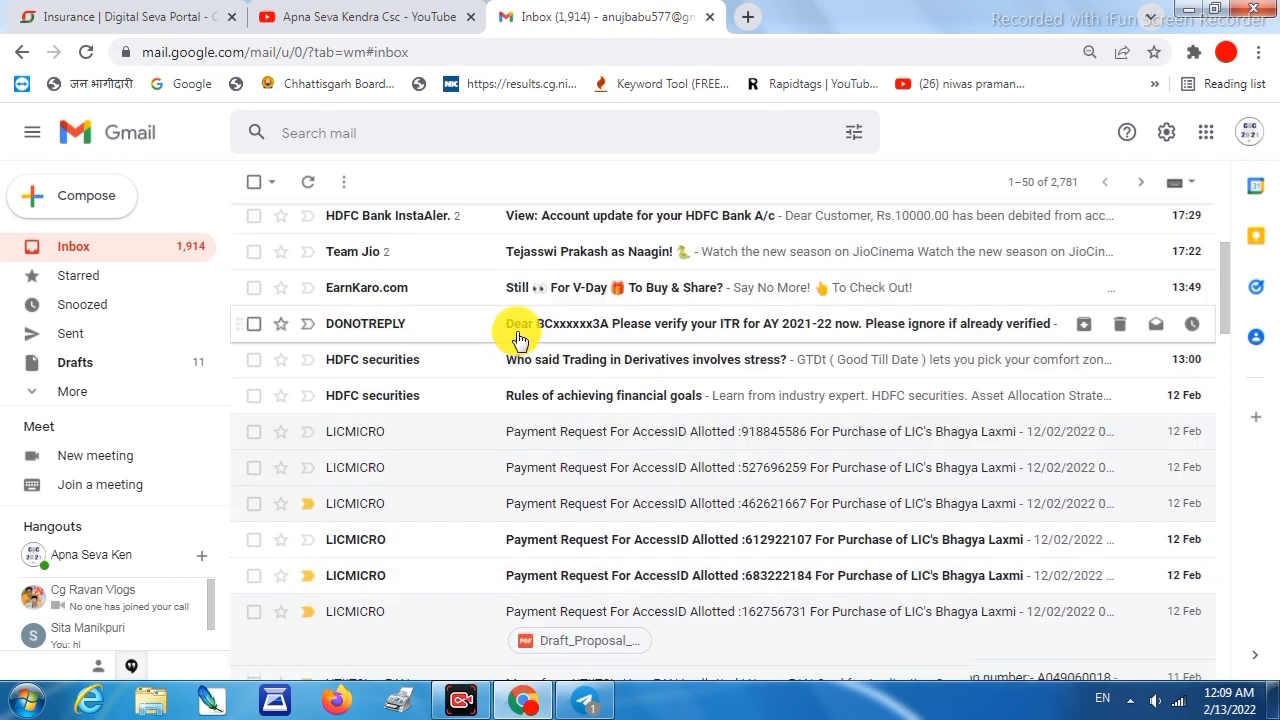
scroll(517, 343, down, 2)
scroll(517, 340, down, 3)
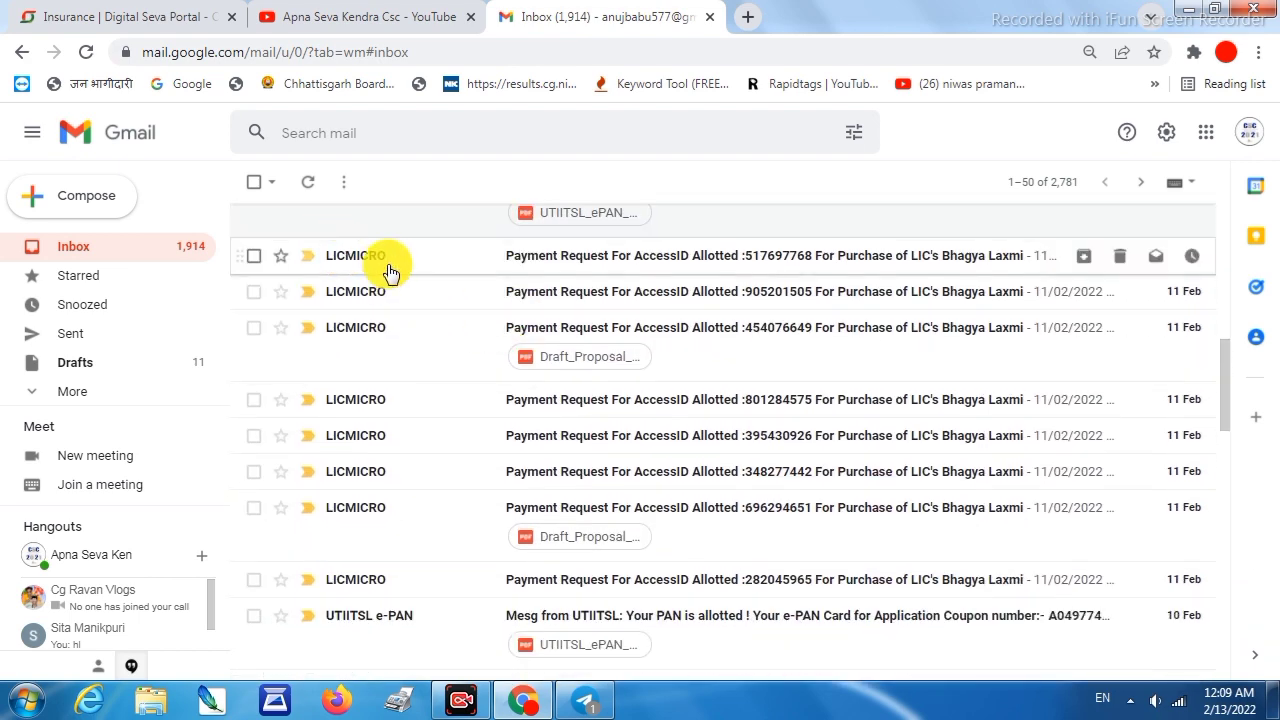
Open the LICMICRO Bhagya Laxmi payment request email and copy the proposal's access ID
click(571, 260)
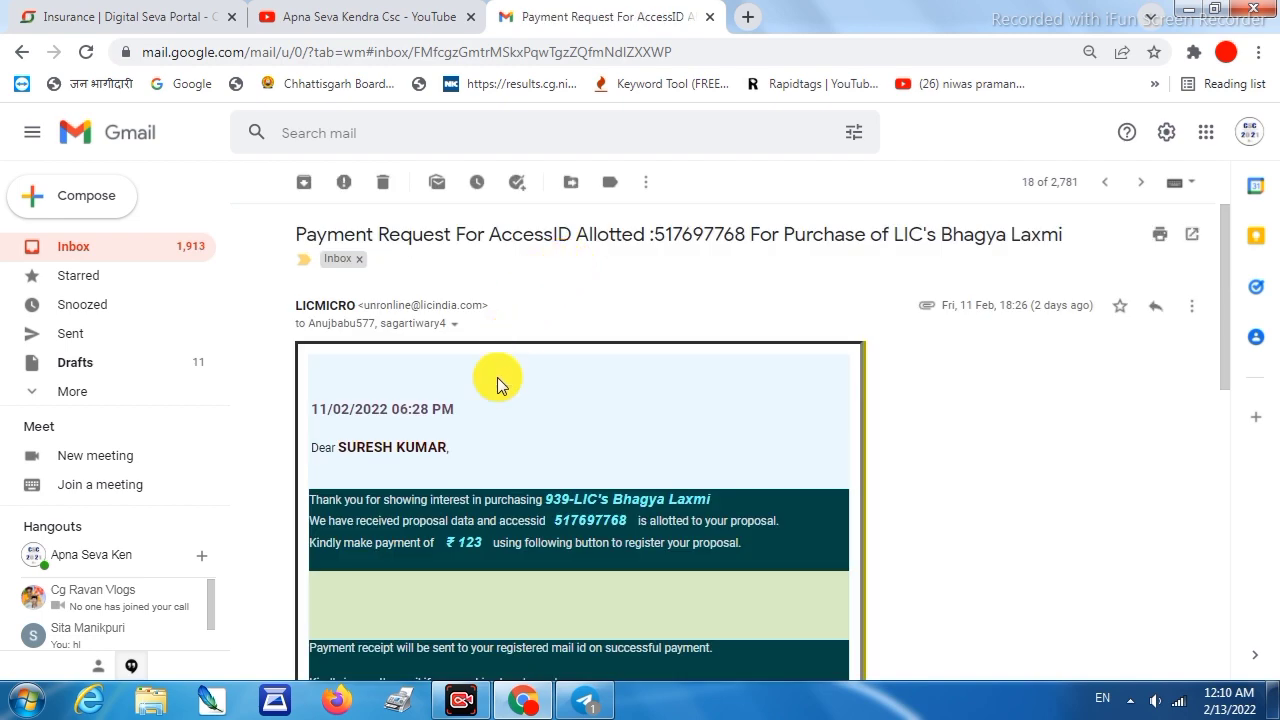
scroll(500, 390, down, 1)
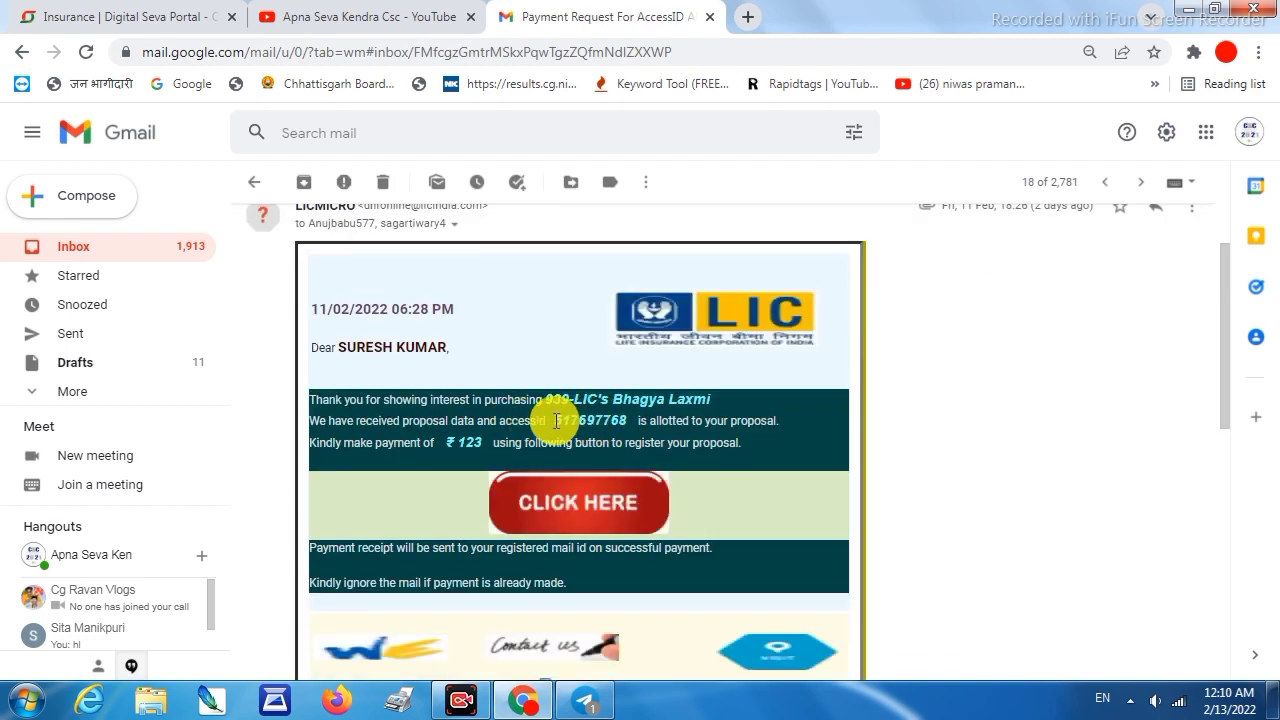
double_click(556, 420)
right_click(611, 422)
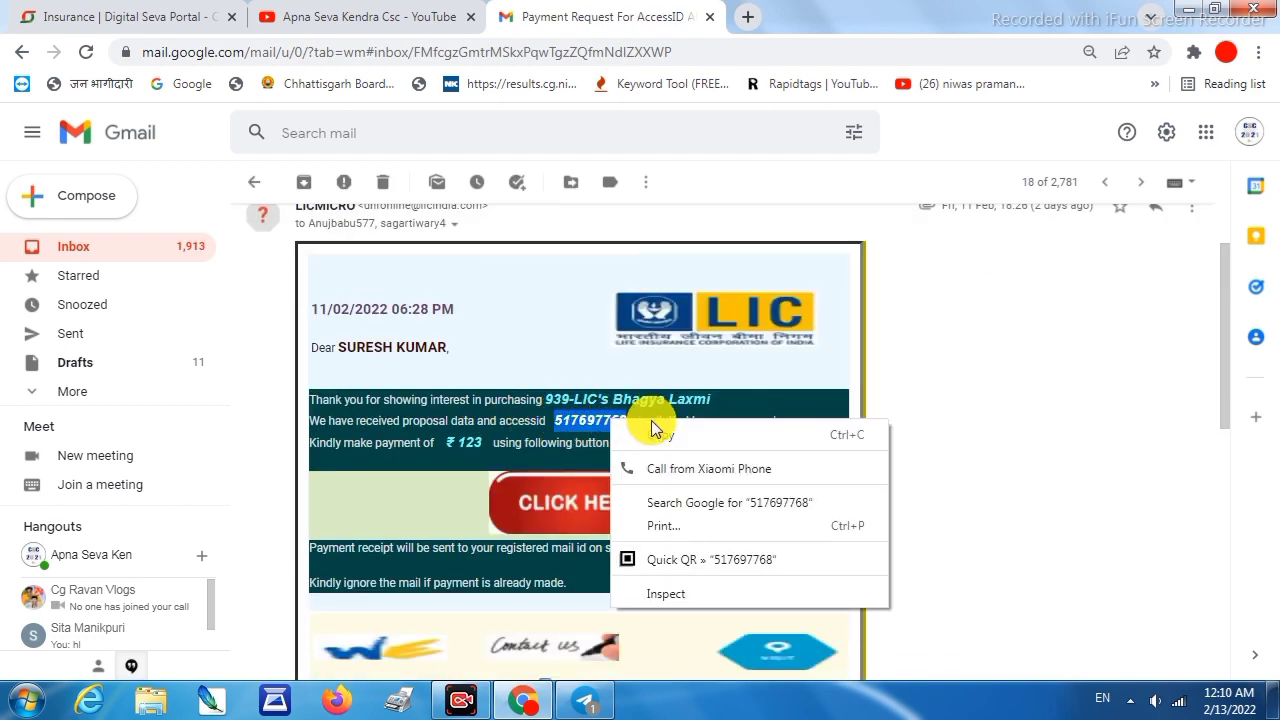
click(651, 432)
click(165, 14)
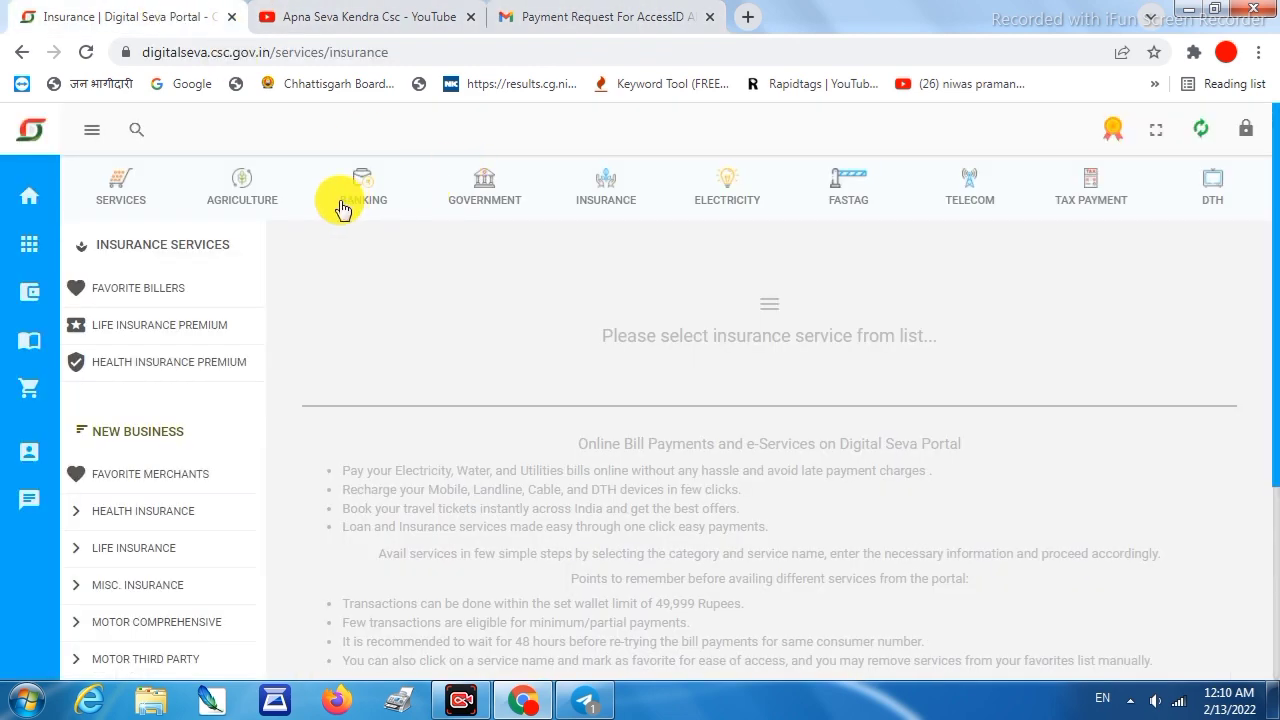
Search the copied access ID under LIC Micro Insurance POS's Upload Document page
click(130, 550)
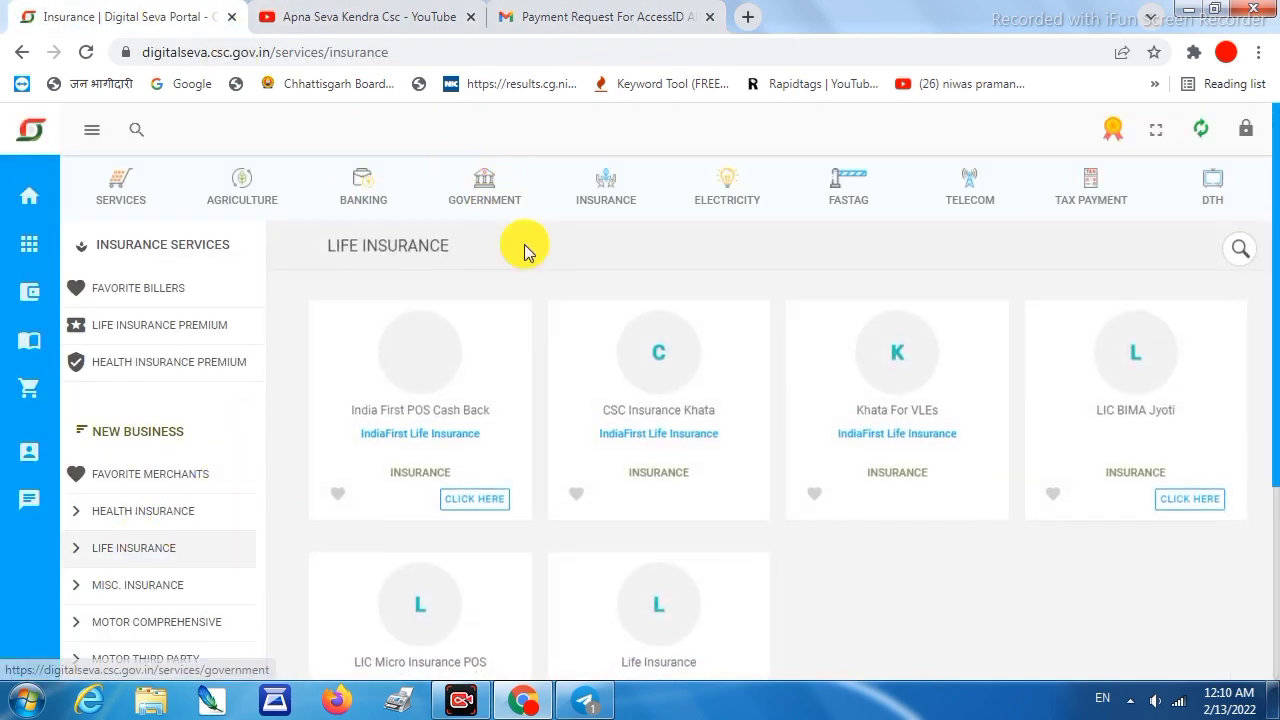
scroll(480, 486, down, 3)
click(476, 458)
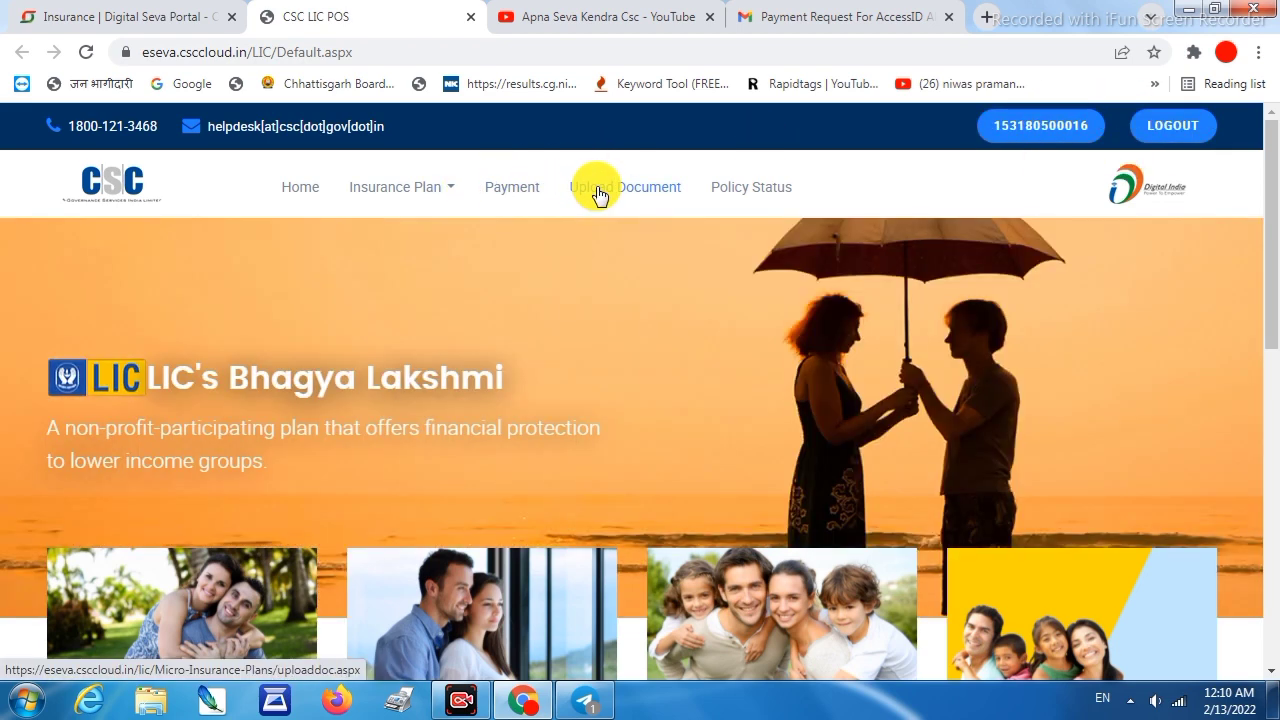
click(594, 190)
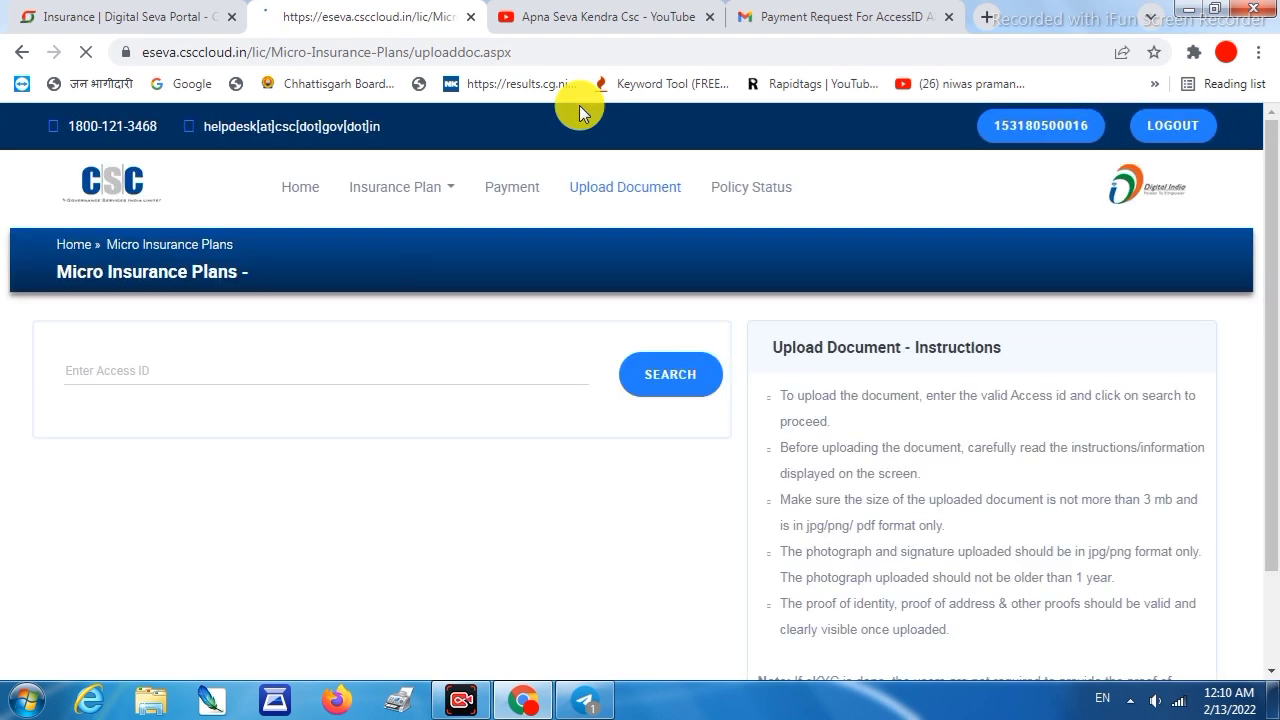
click(159, 376)
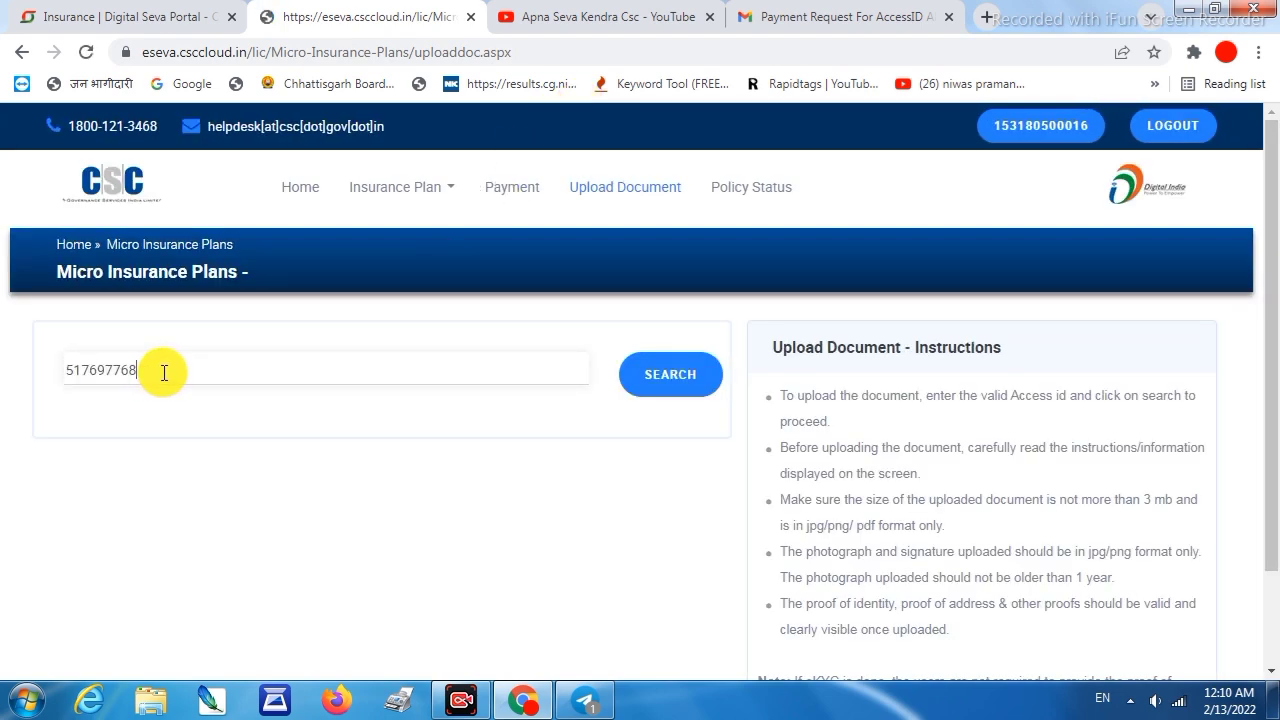
click(668, 374)
mouse_move(362, 225)
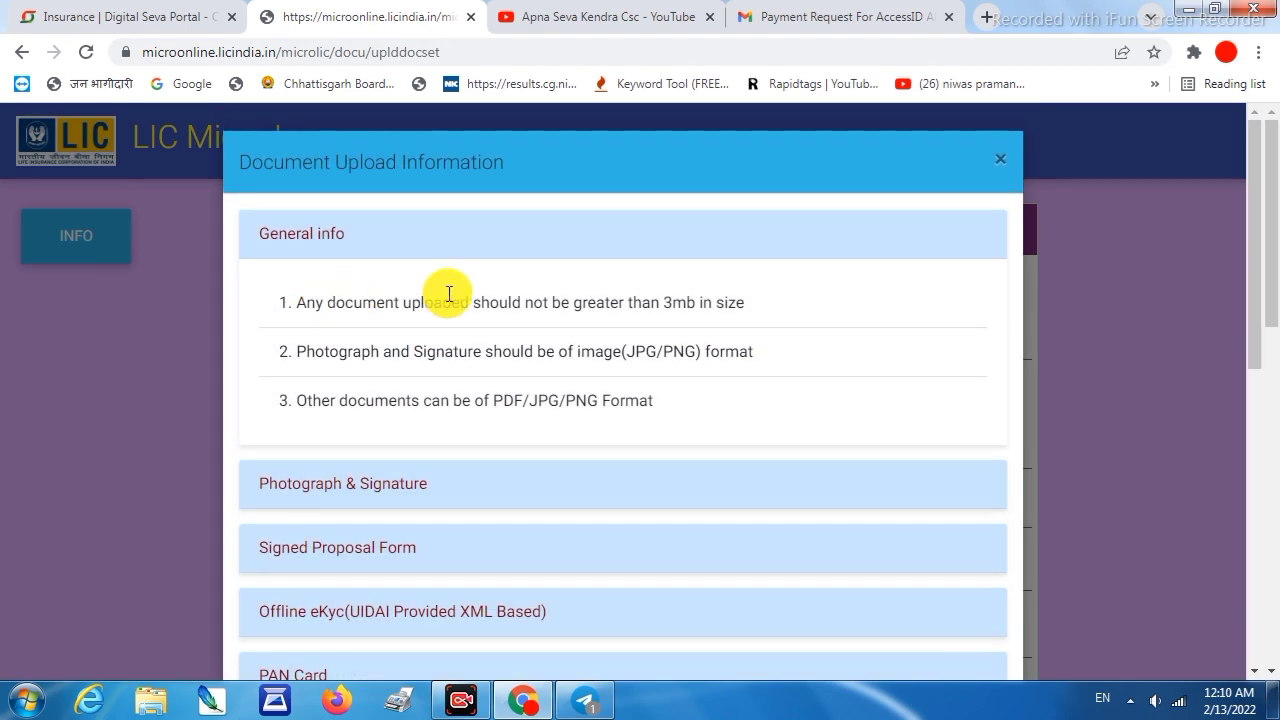
scroll(397, 465, down, 7)
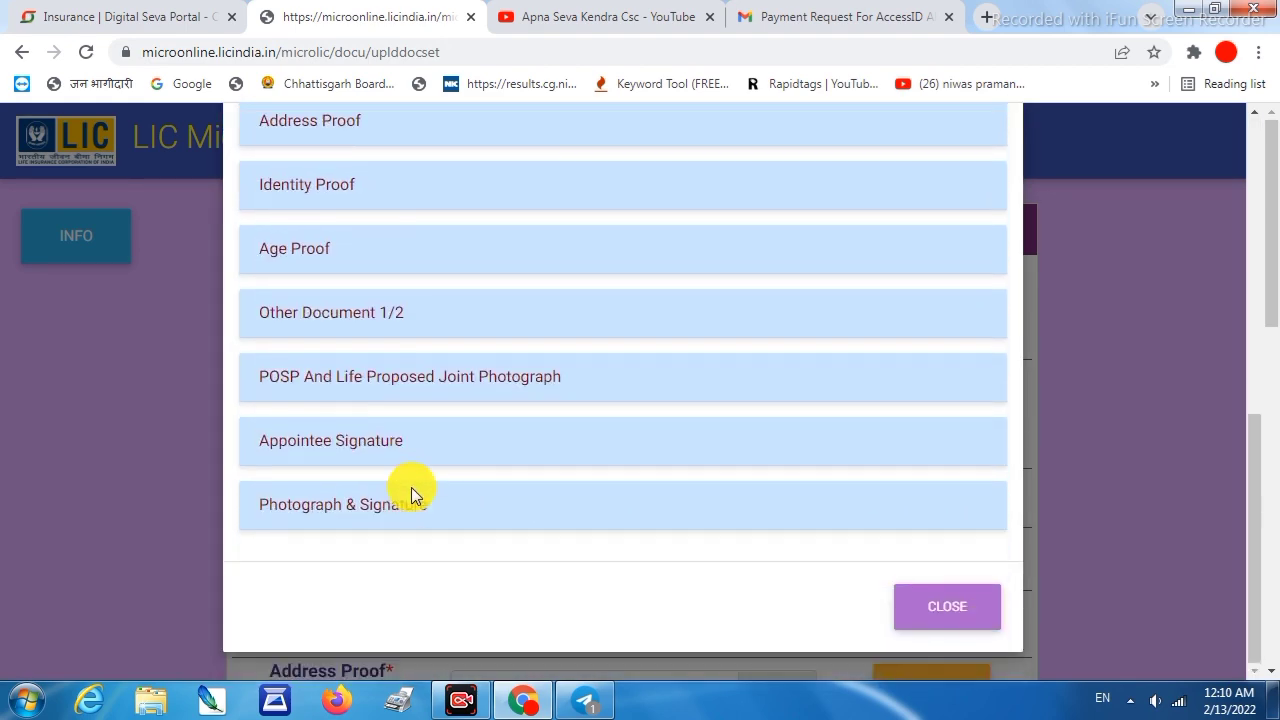
scroll(411, 487, up, 7)
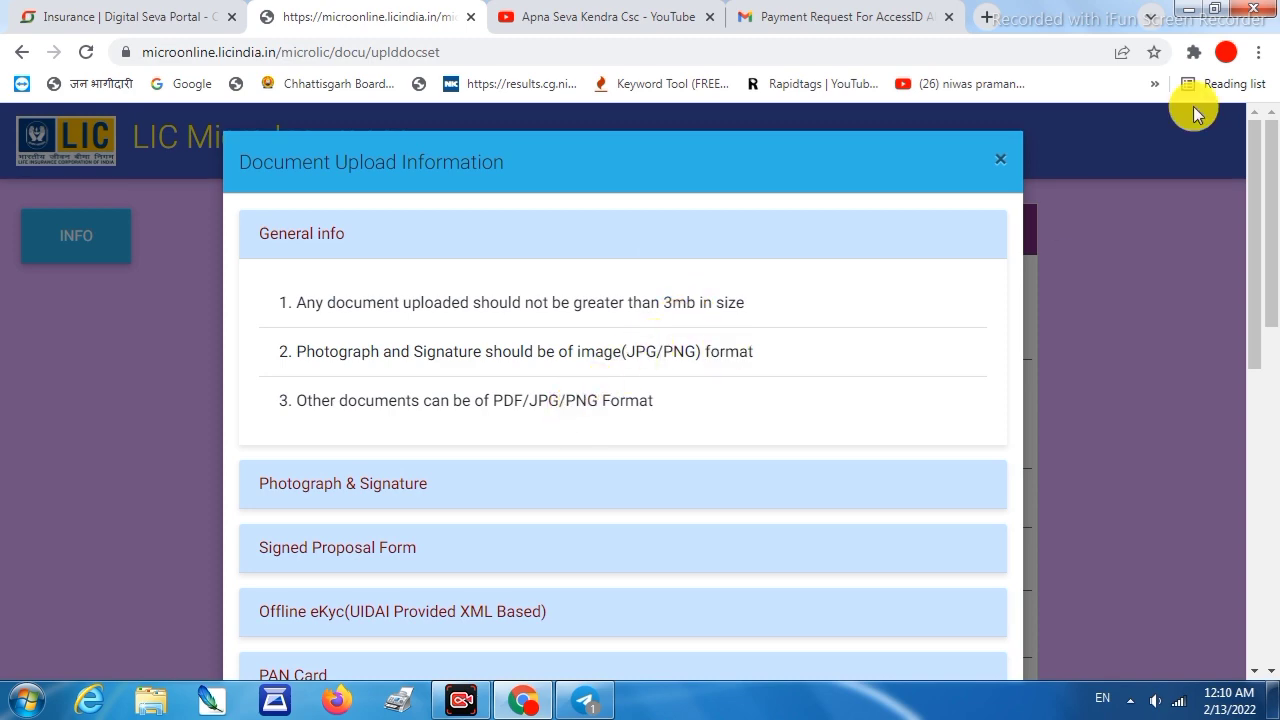
click(1007, 163)
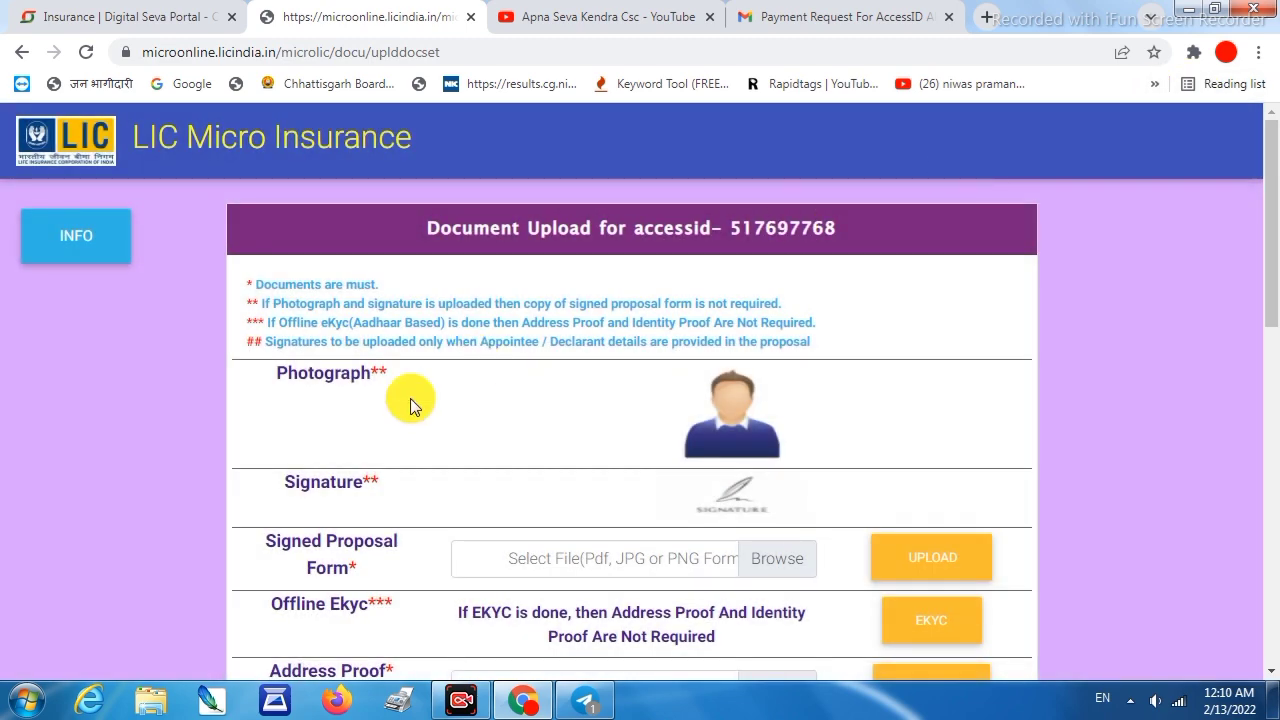
Review the Document Upload form, then bring up the Apna Seva Kendra Csc YouTube Videos page
scroll(735, 420, down, 1)
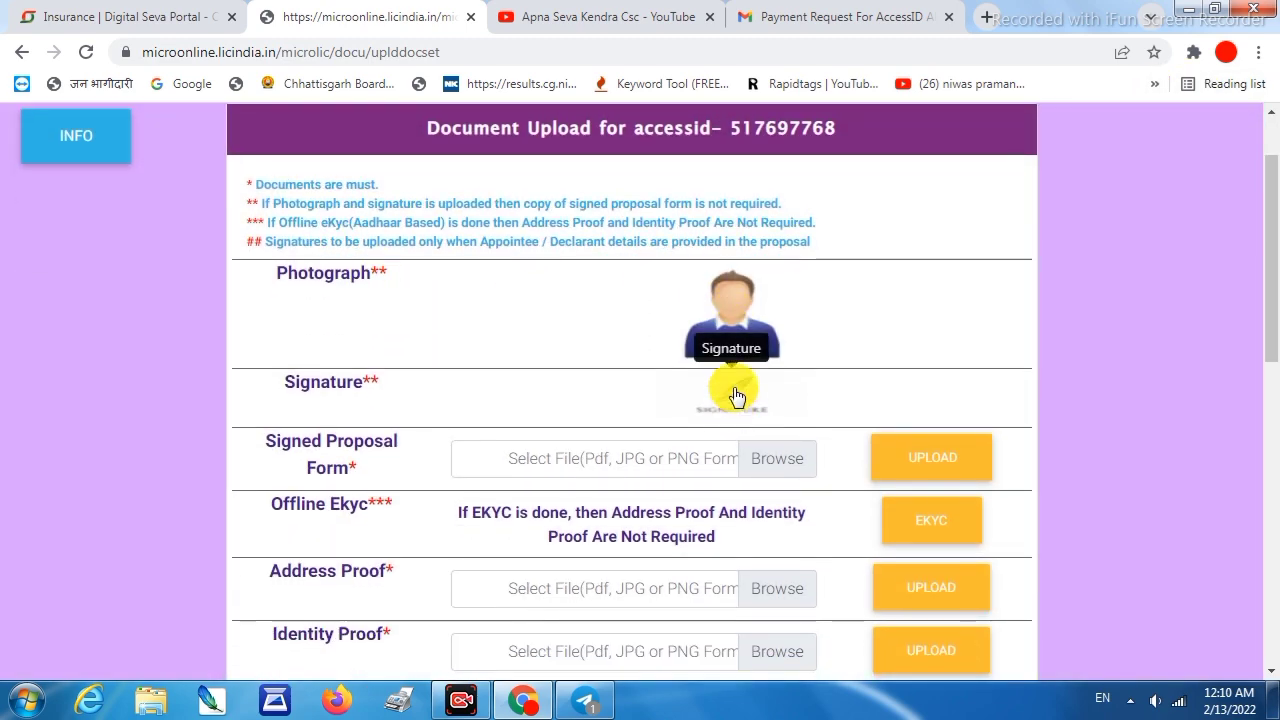
scroll(737, 390, down, 1)
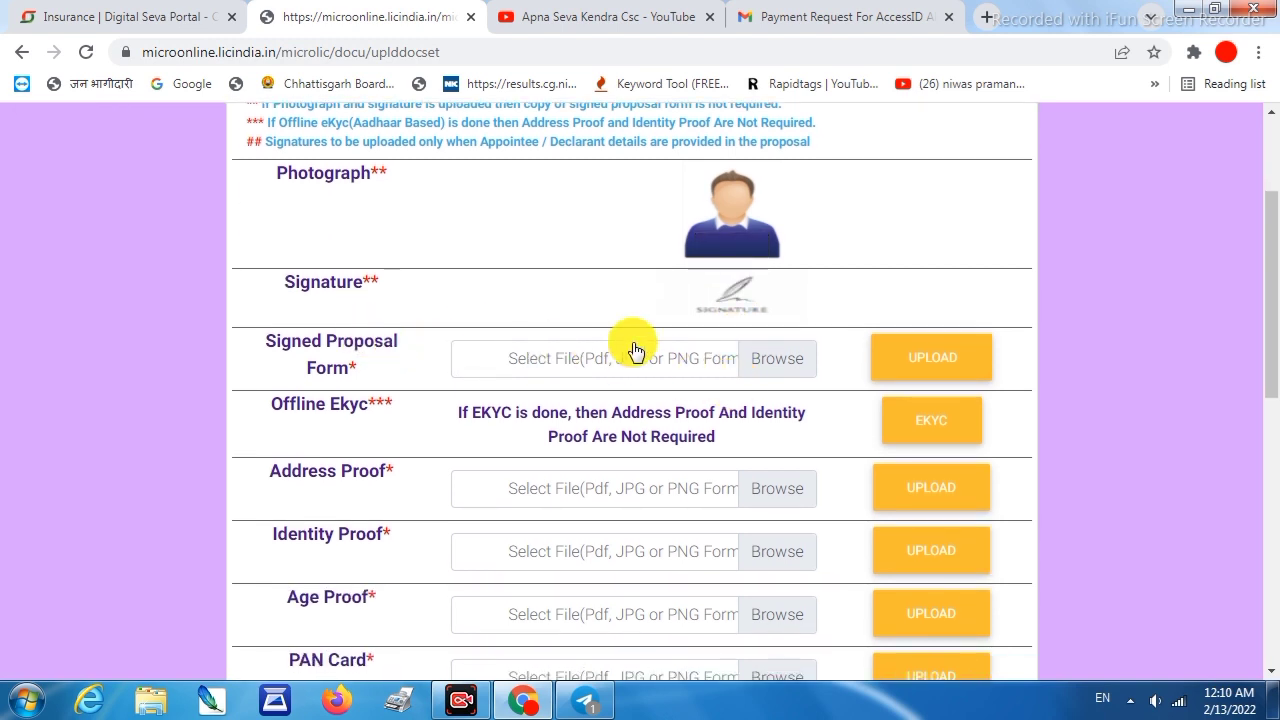
scroll(429, 391, down, 1)
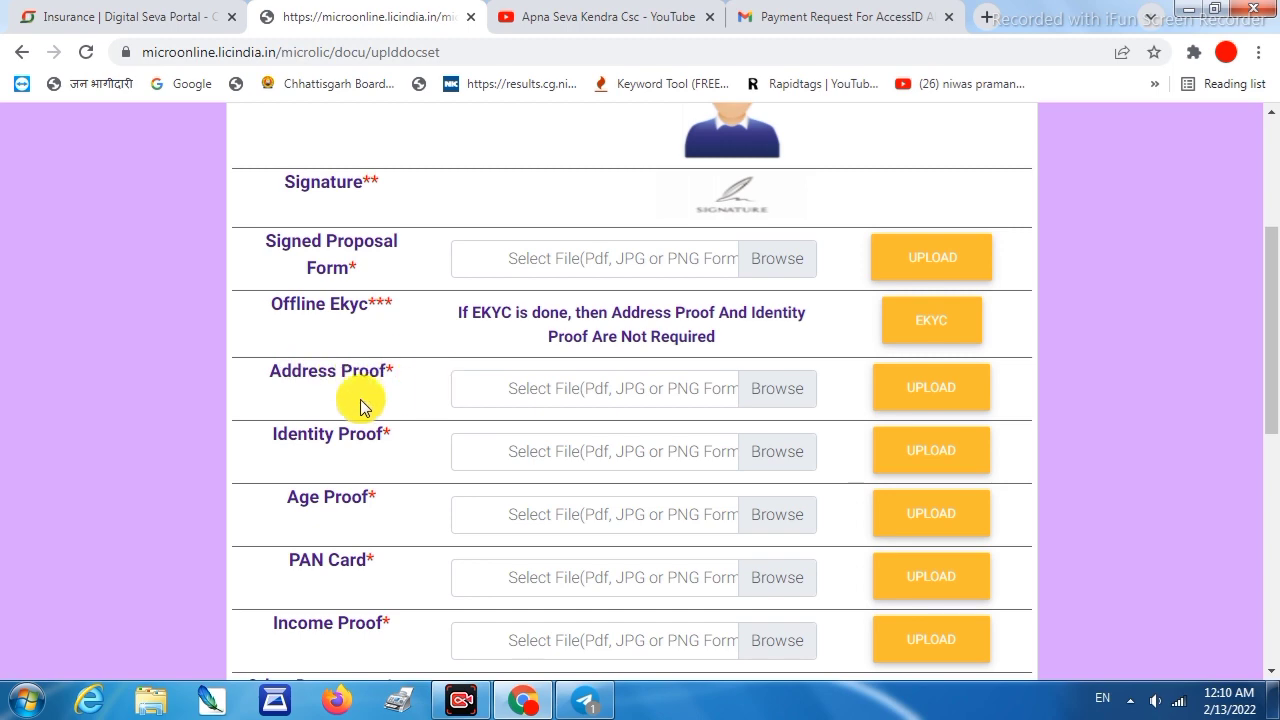
scroll(430, 502, down, 1)
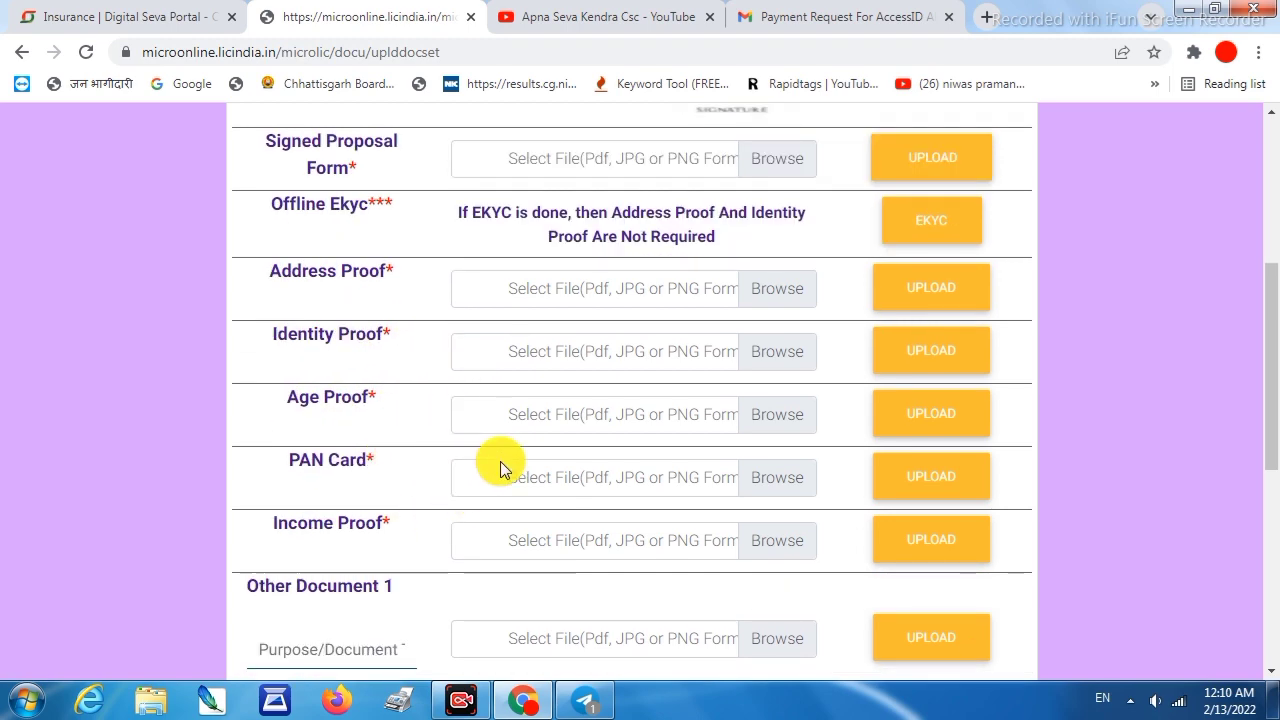
scroll(403, 443, down, 4)
scroll(503, 378, down, 2)
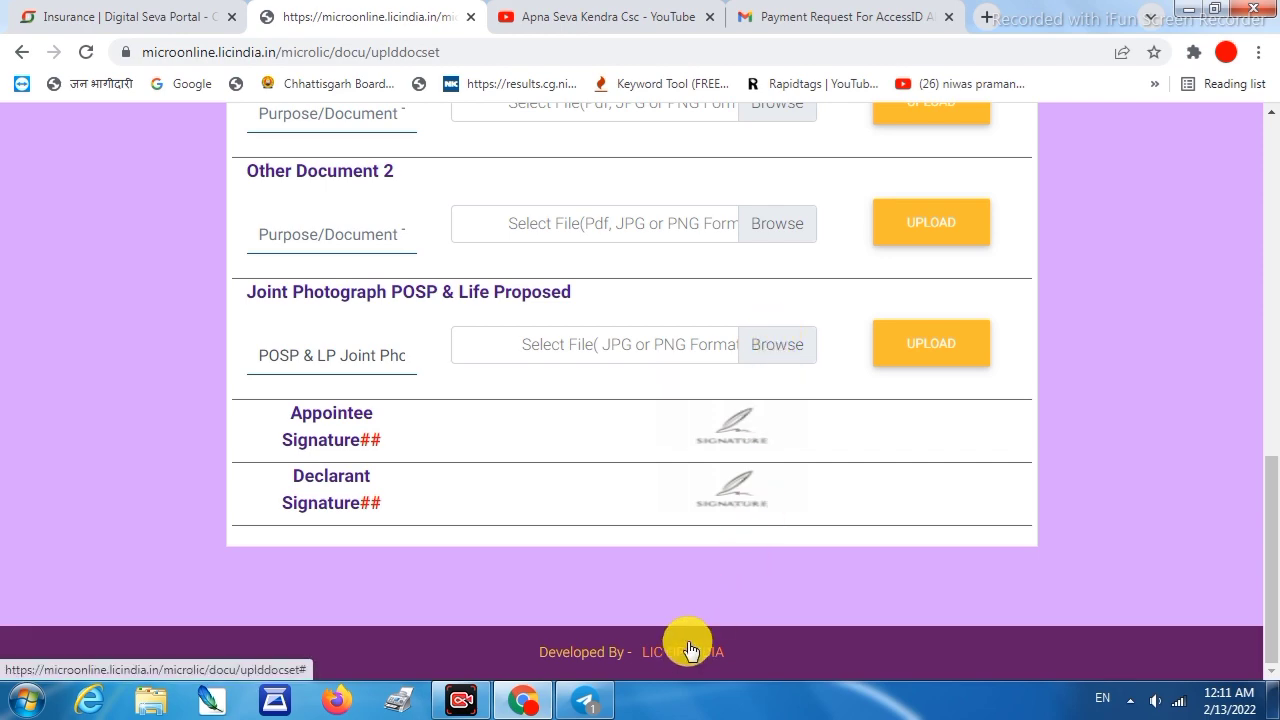
scroll(730, 524, up, 7)
scroll(758, 445, up, 1)
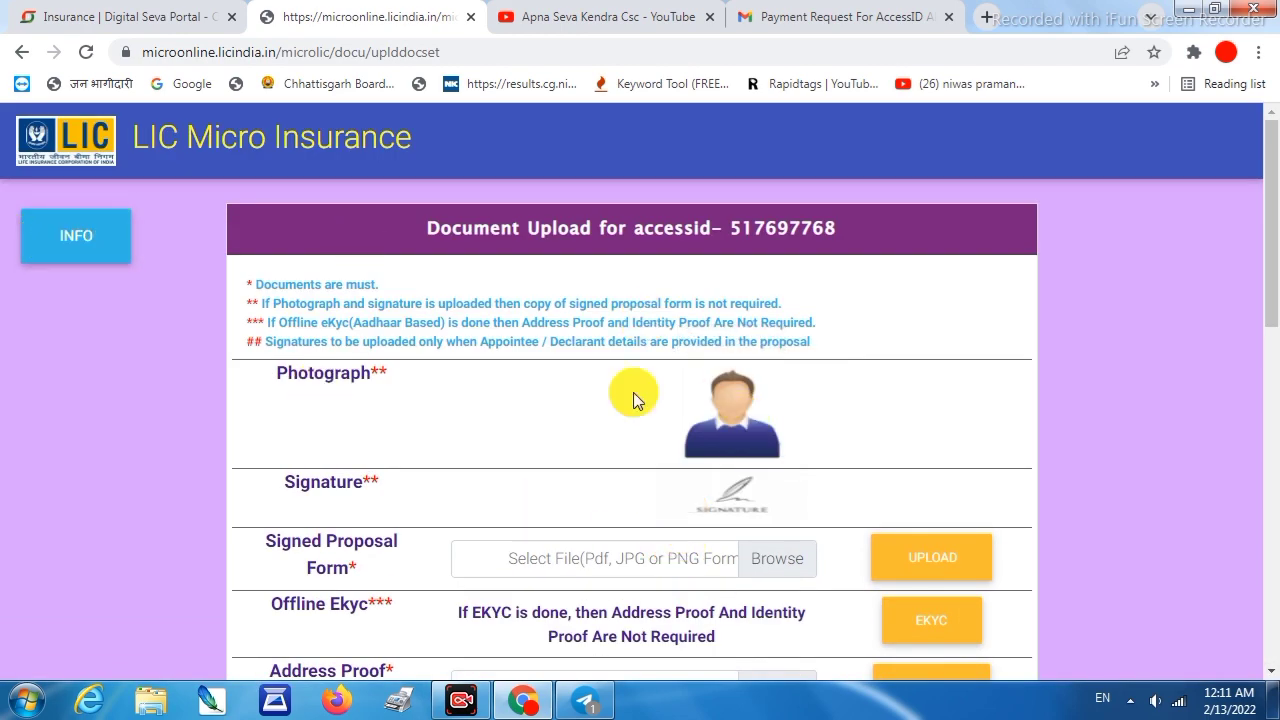
click(572, 8)
scroll(500, 482, down, 3)
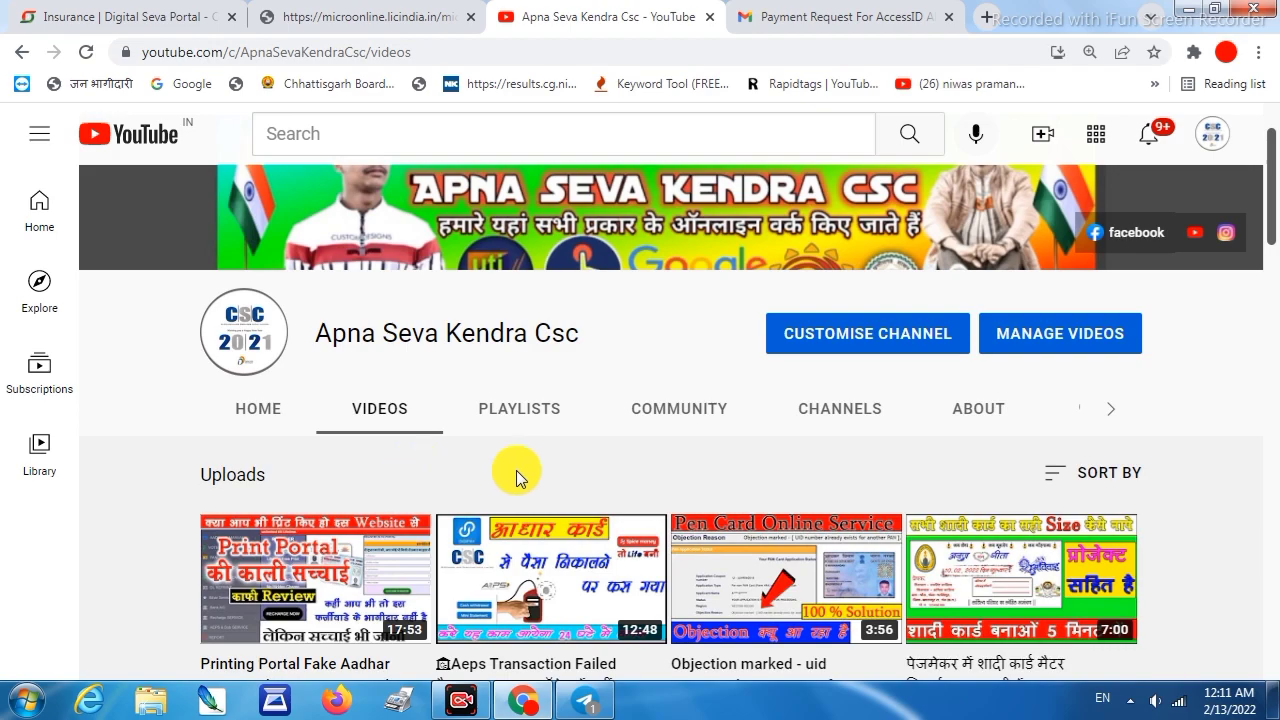
scroll(550, 435, down, 2)
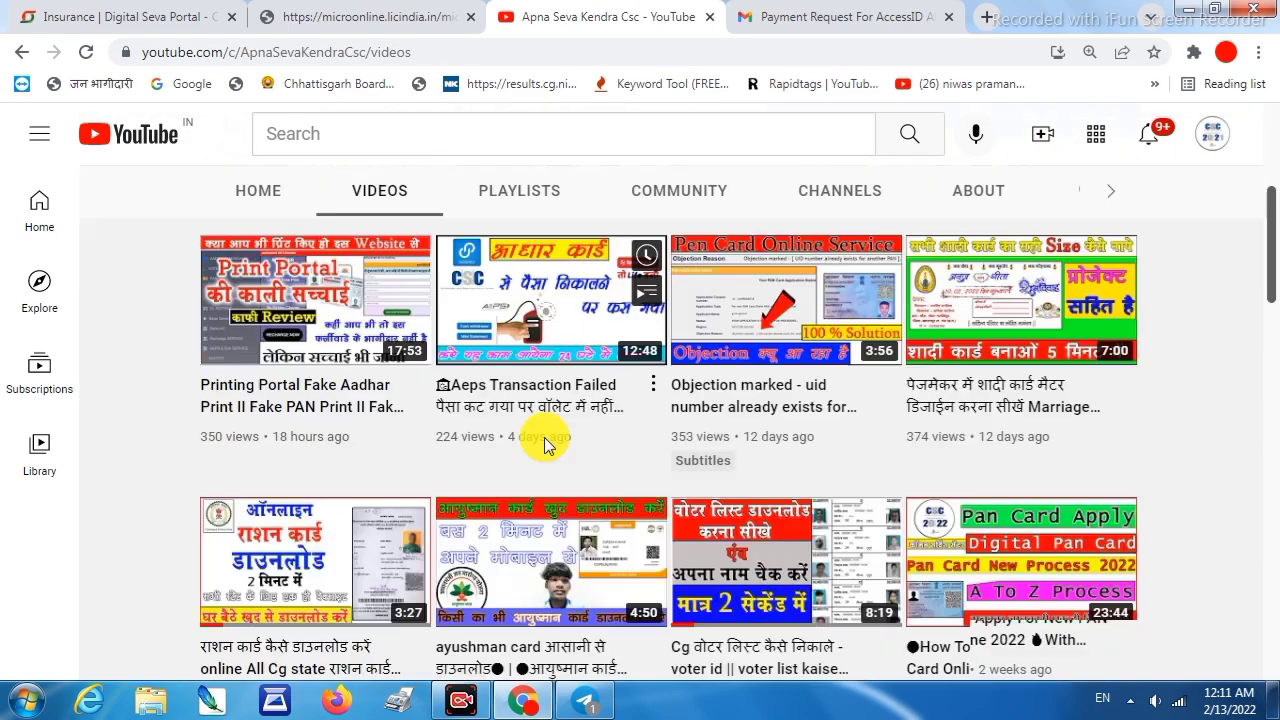
scroll(544, 445, down, 10)
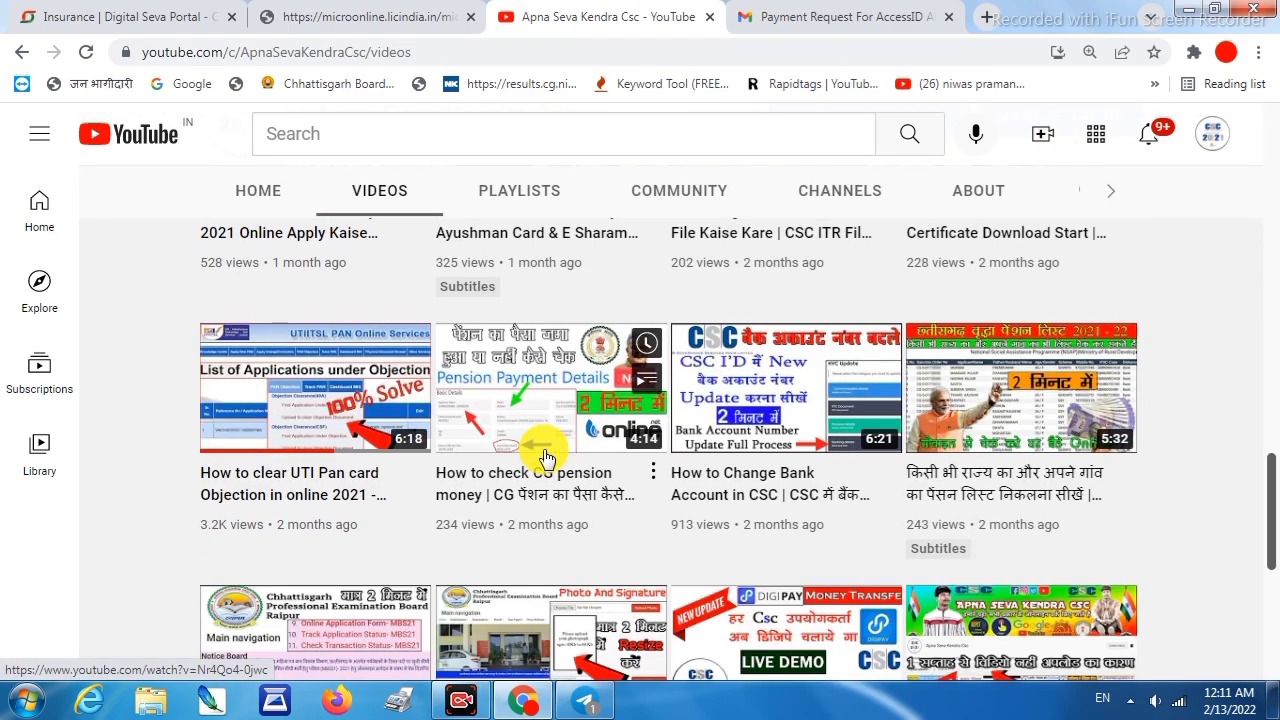
scroll(544, 457, down, 5)
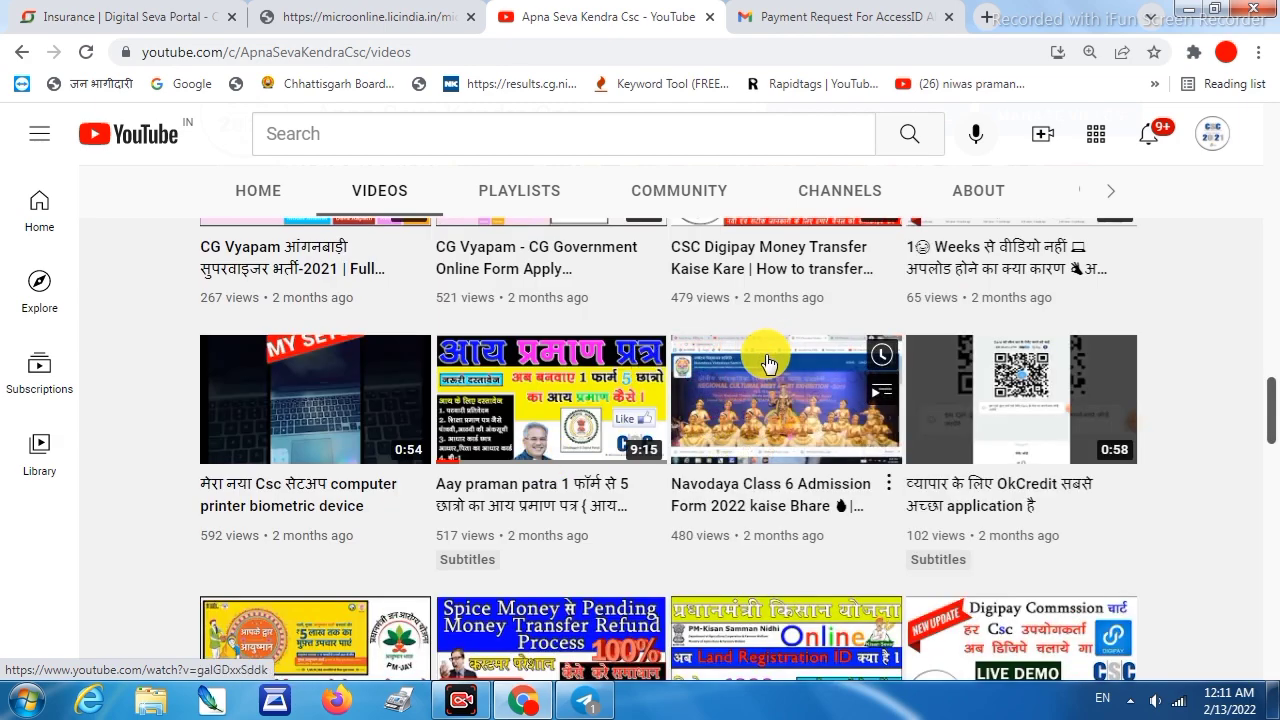
scroll(718, 435, up, 5)
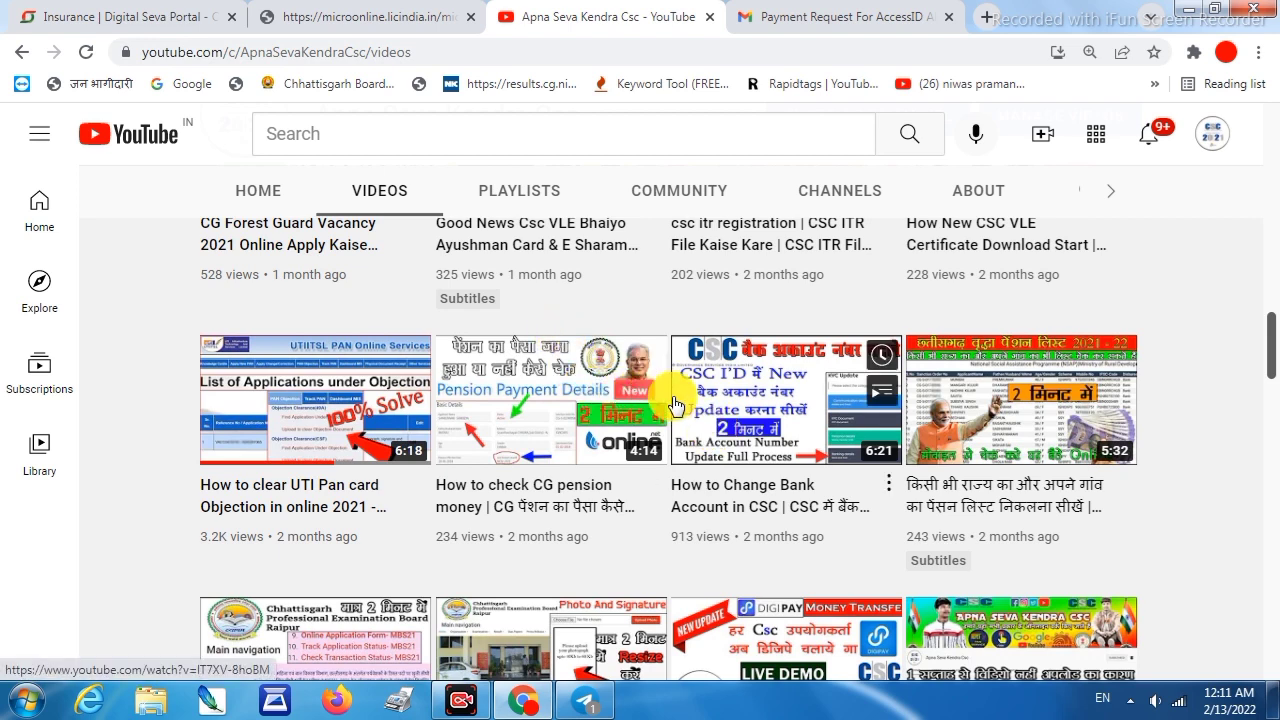
scroll(676, 408, up, 8)
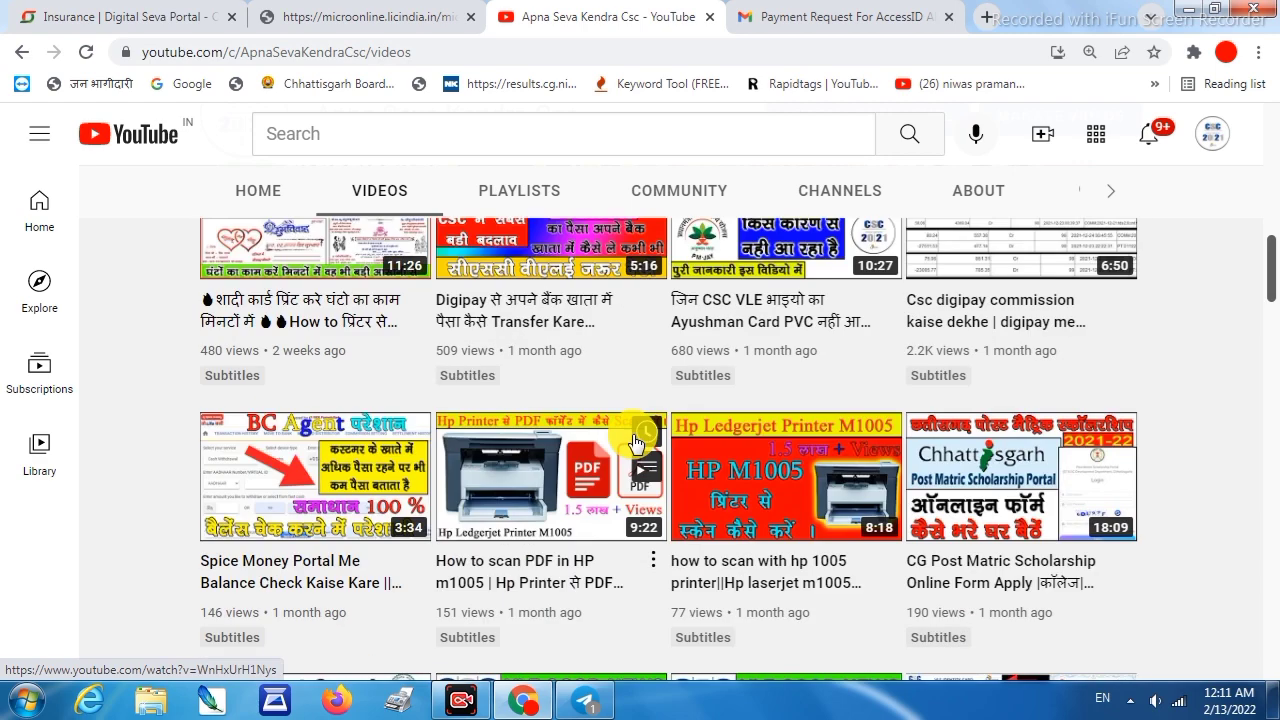